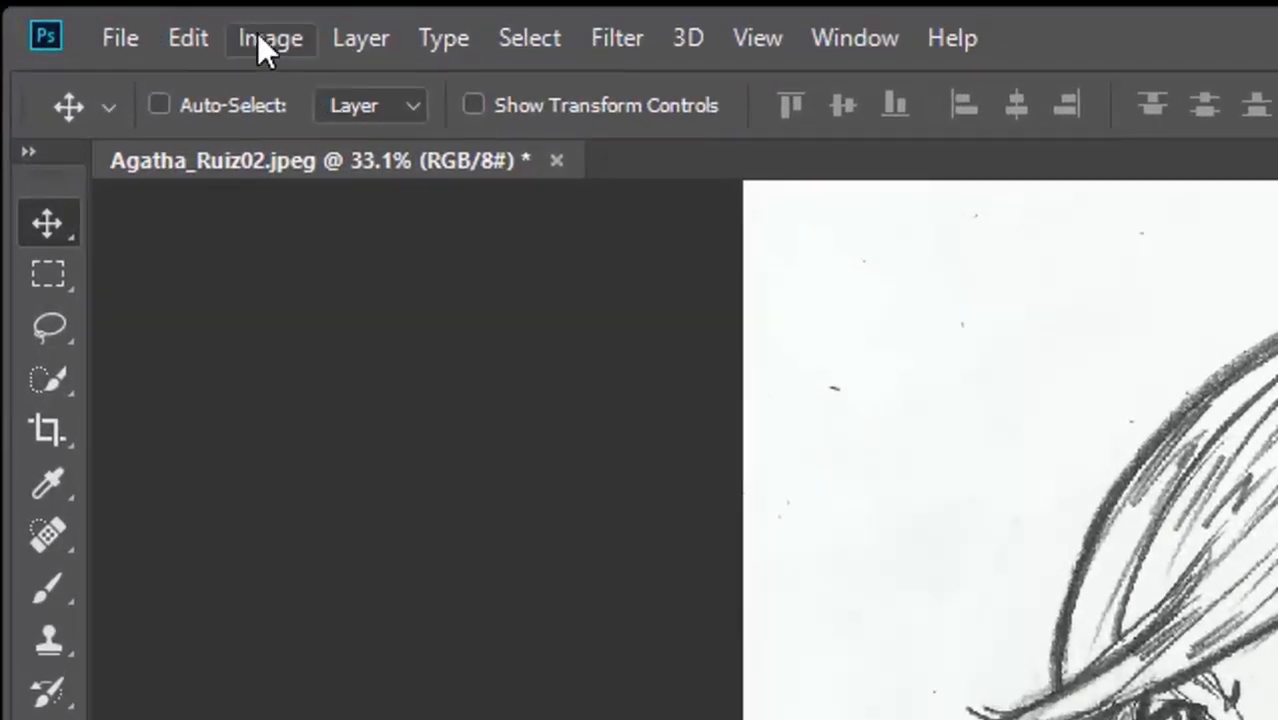
- Check the drawing's dimensions and resolution in the Image Size settings, keeping the original size
click(258, 40)
click(428, 345)
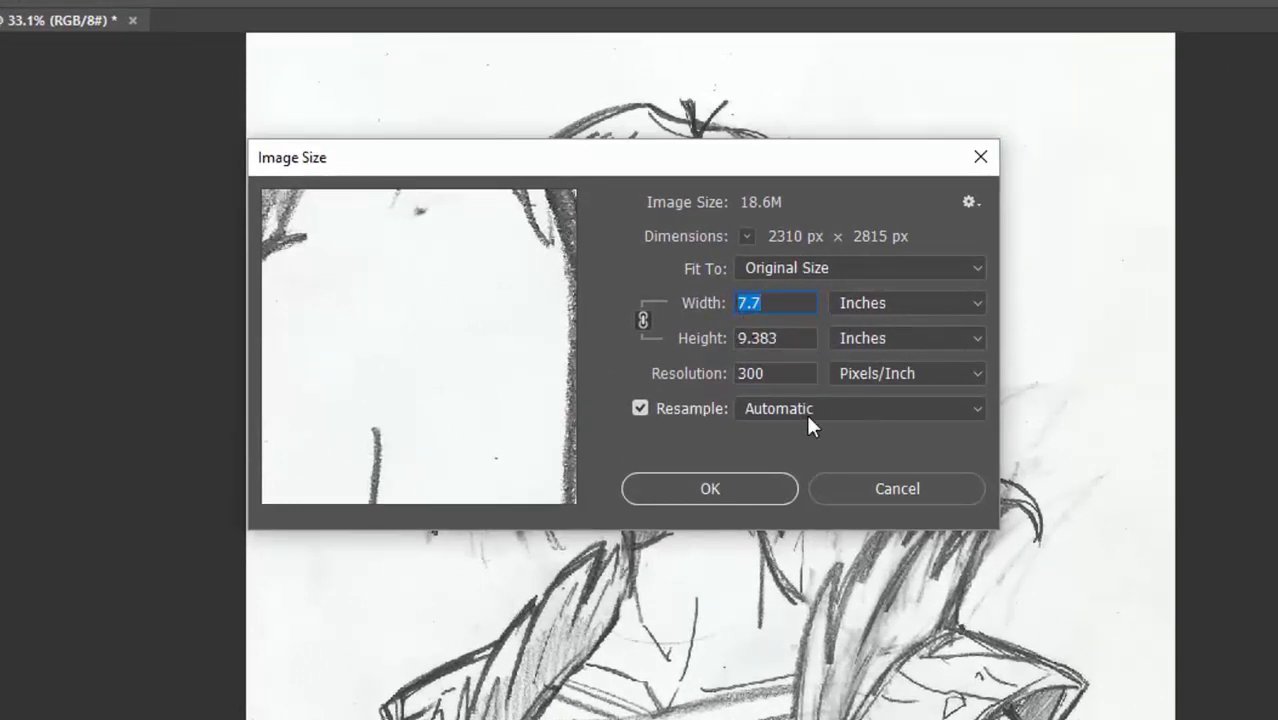
click(719, 485)
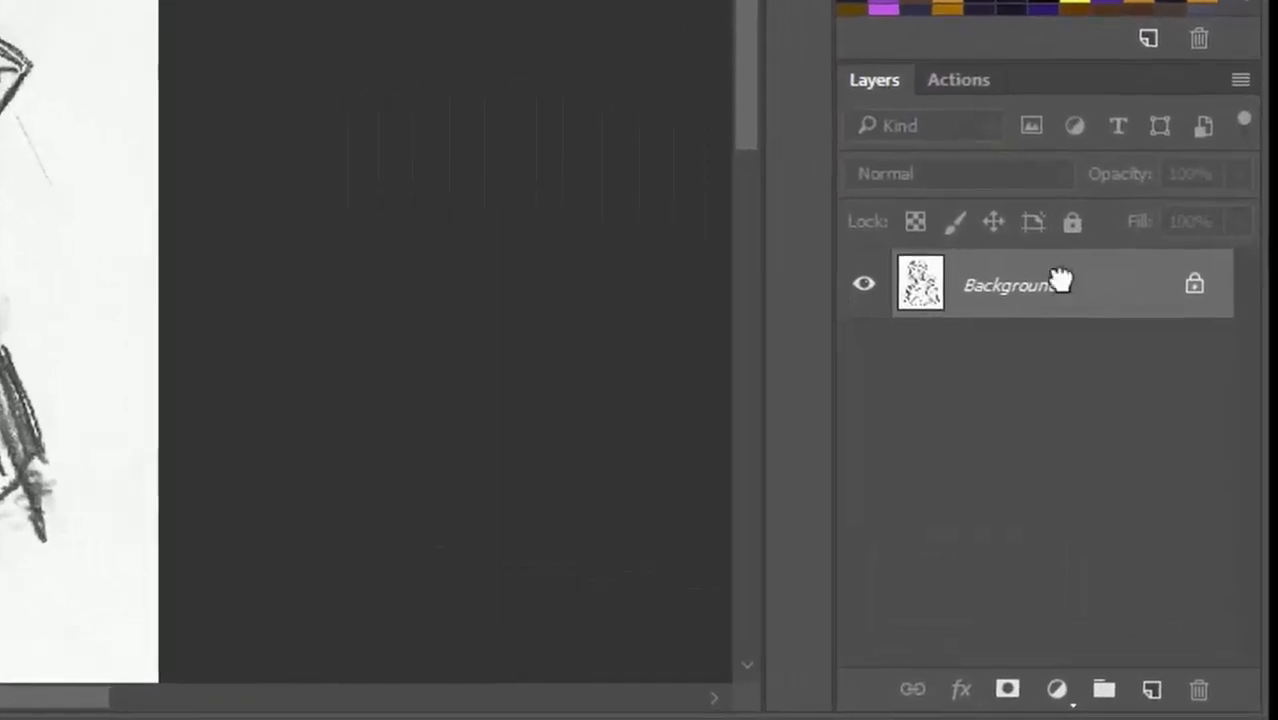
- Duplicate the Background layer and desaturate the copy
drag(1188, 540, 1227, 697)
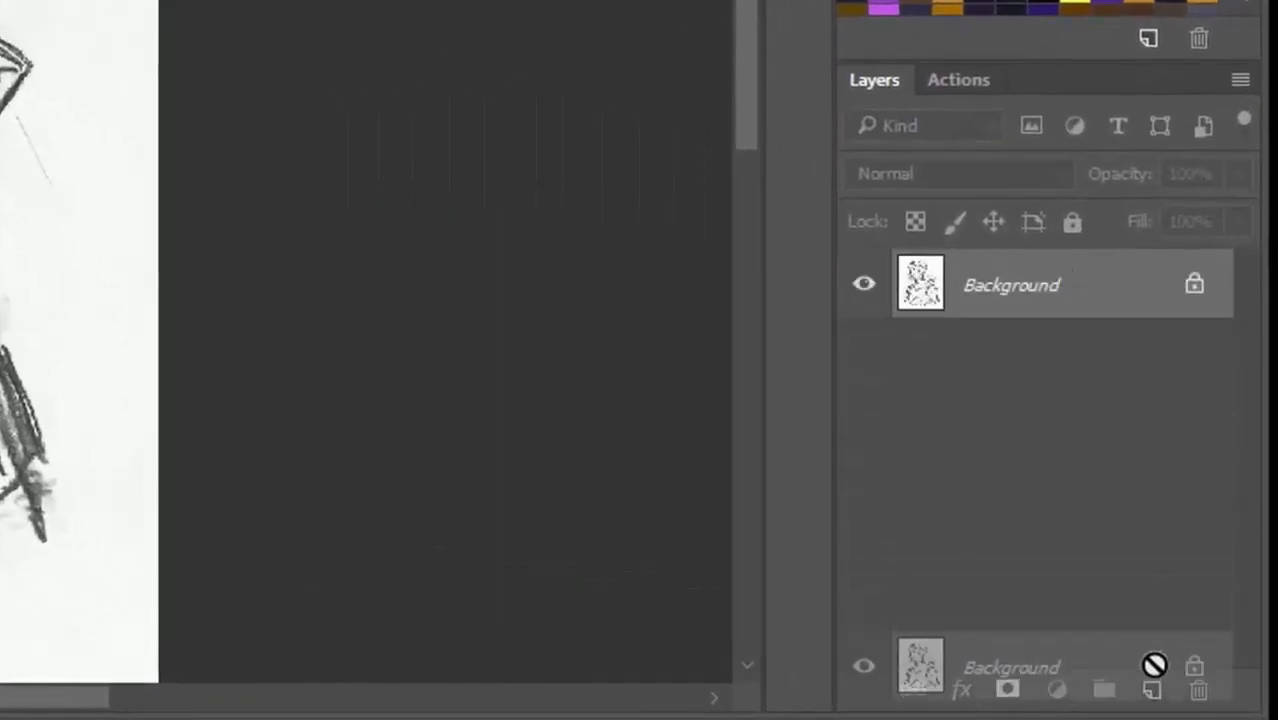
drag(1154, 665, 1147, 690)
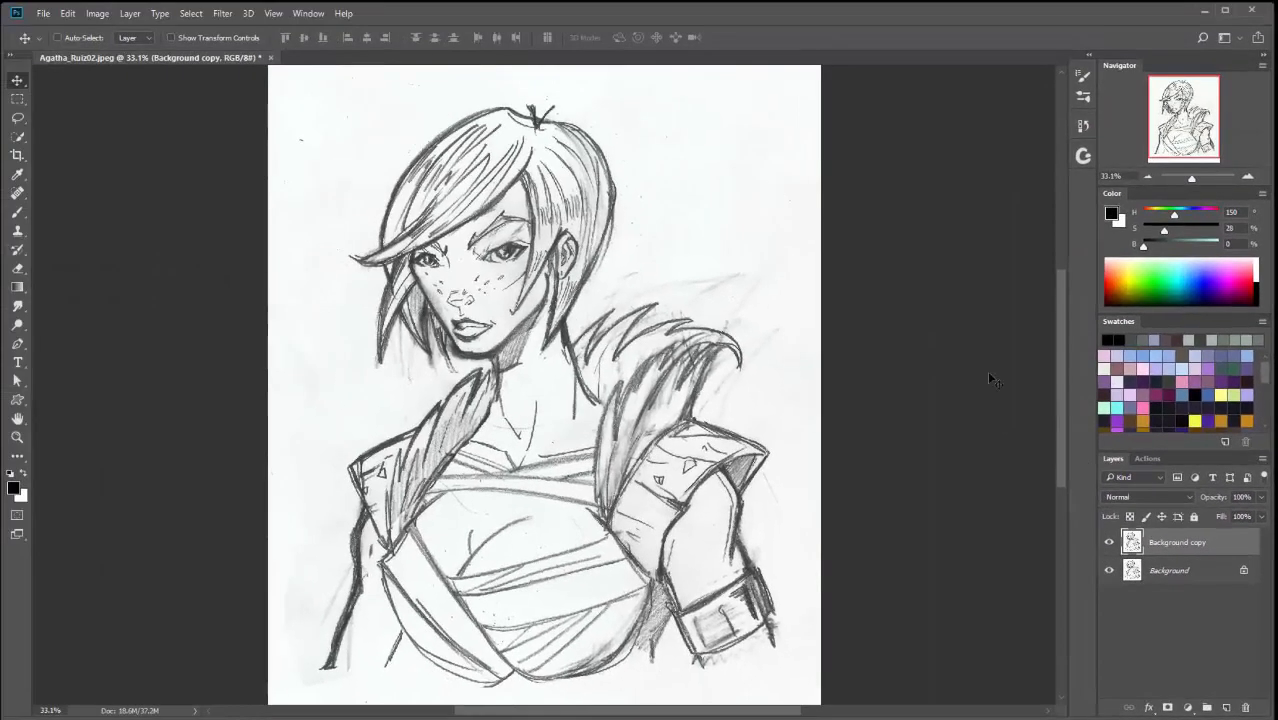
click(95, 14)
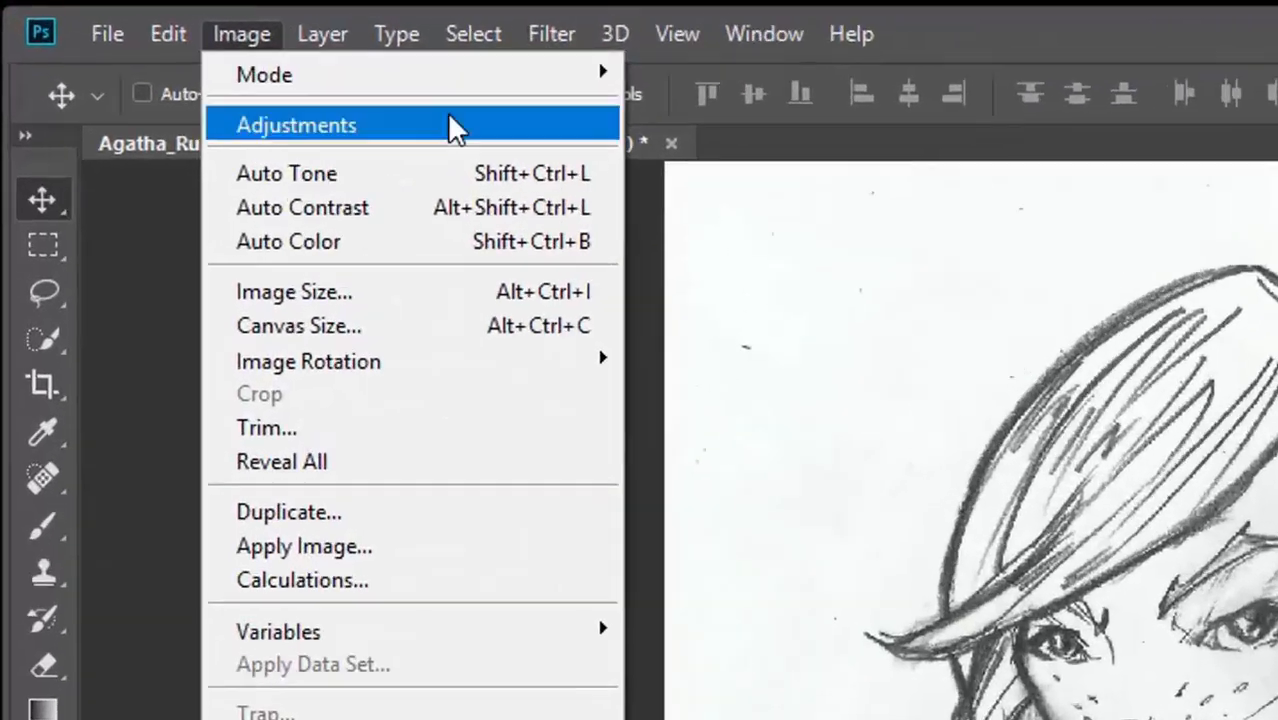
mouse_move(210, 56)
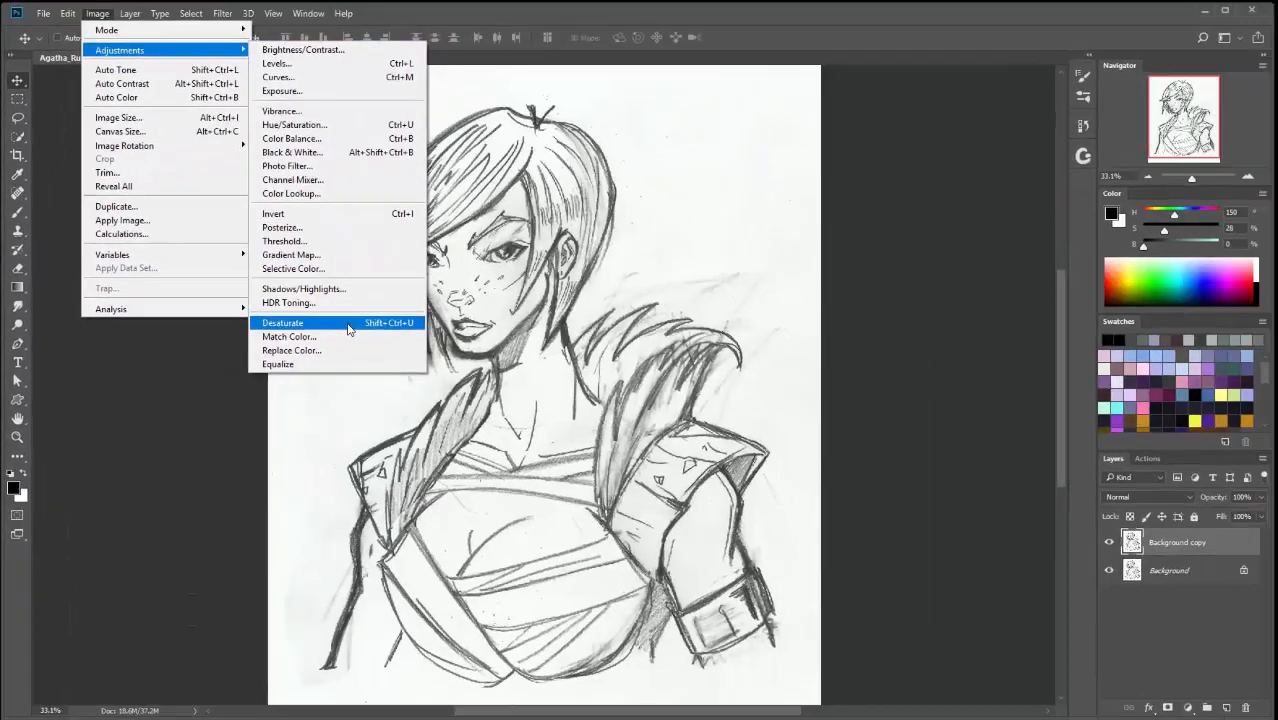
click(825, 398)
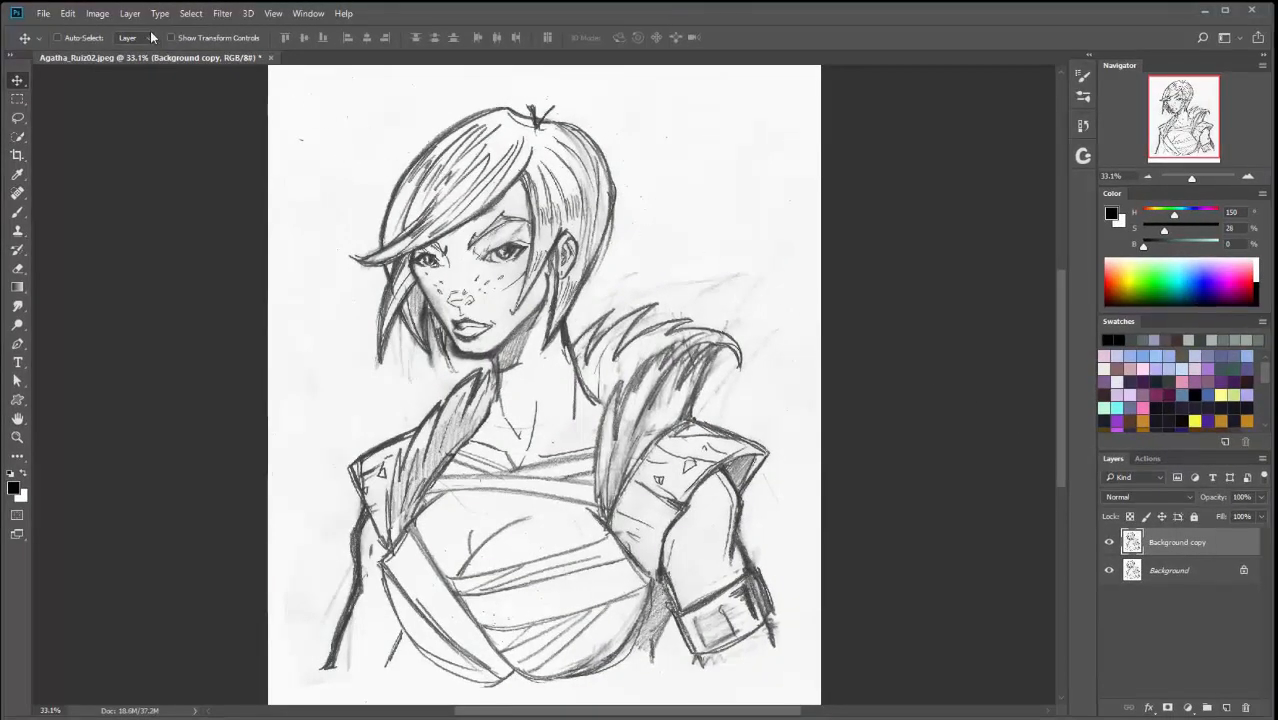
- Apply a Levels adjustment to the Background copy with input levels of 89 for shadows, 0.85 for midtones and 204 for highlights
click(104, 17)
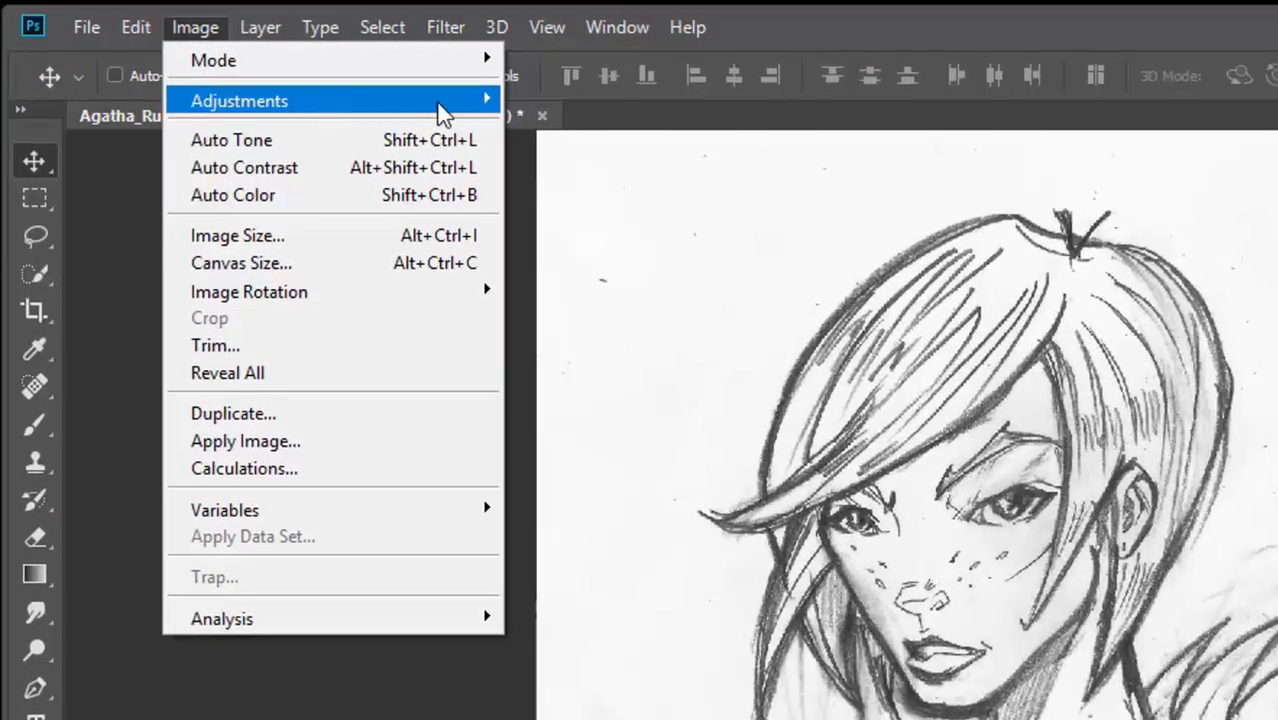
mouse_move(216, 55)
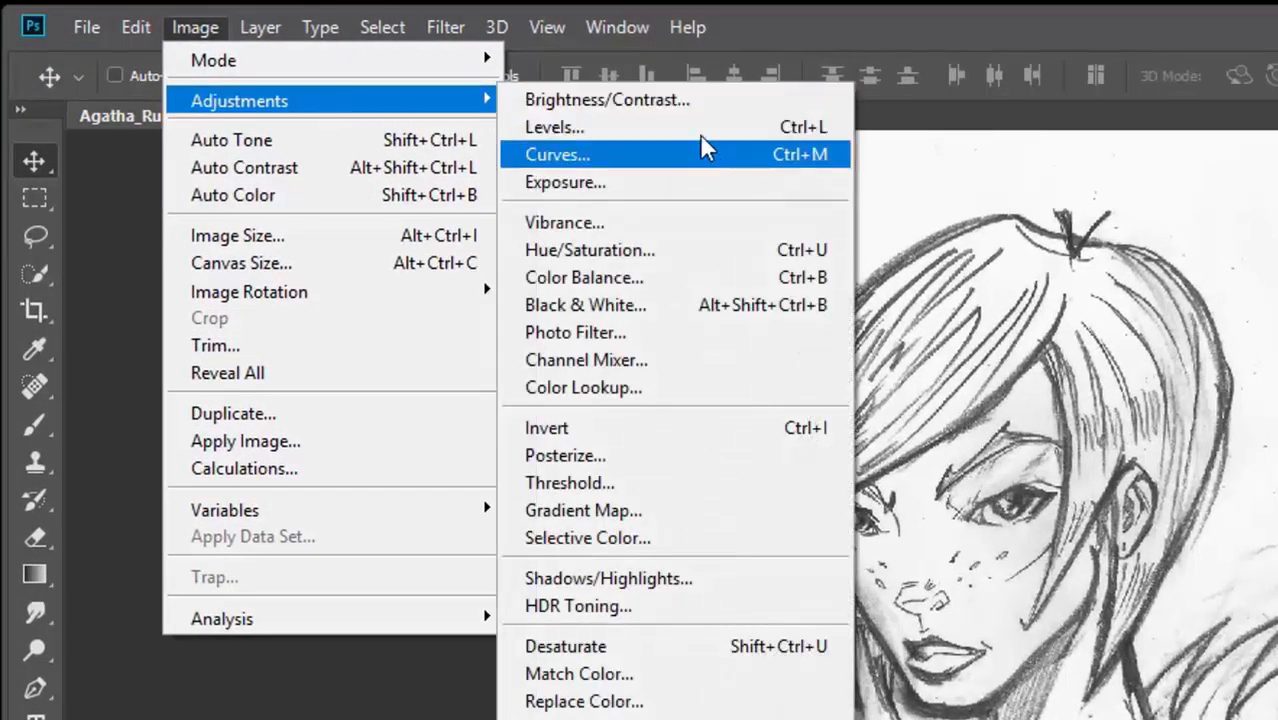
click(730, 127)
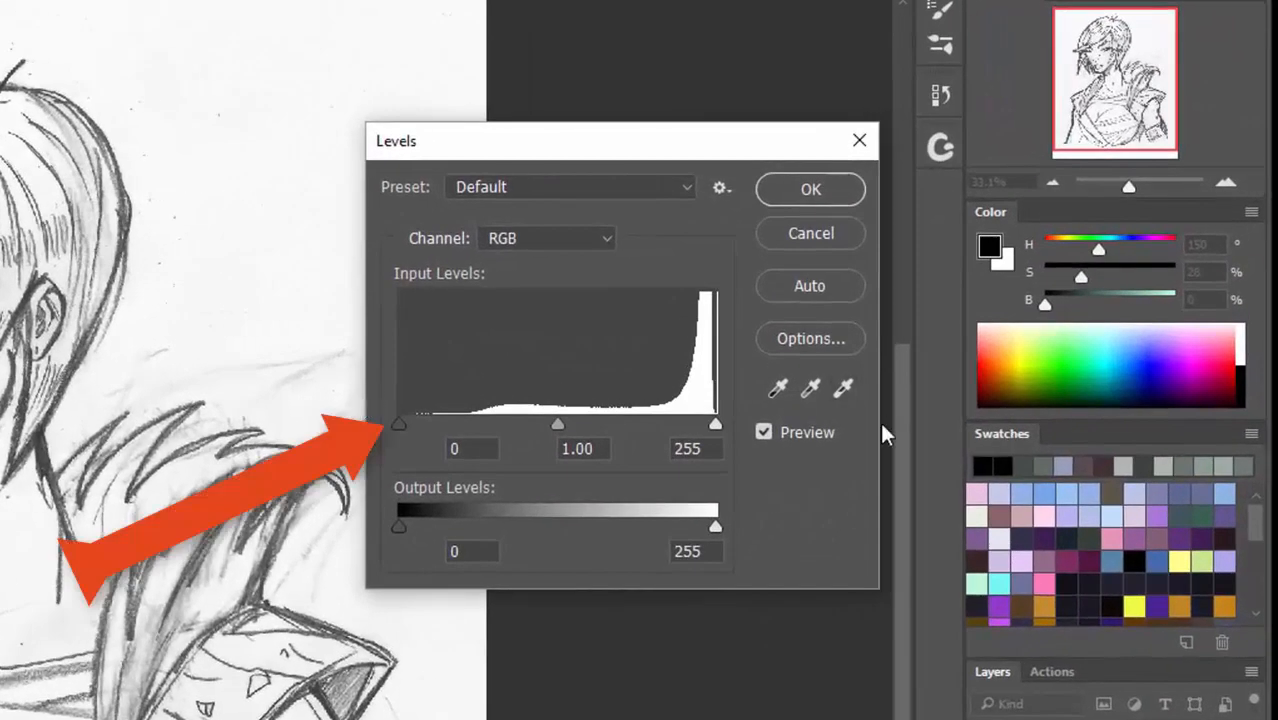
click(763, 432)
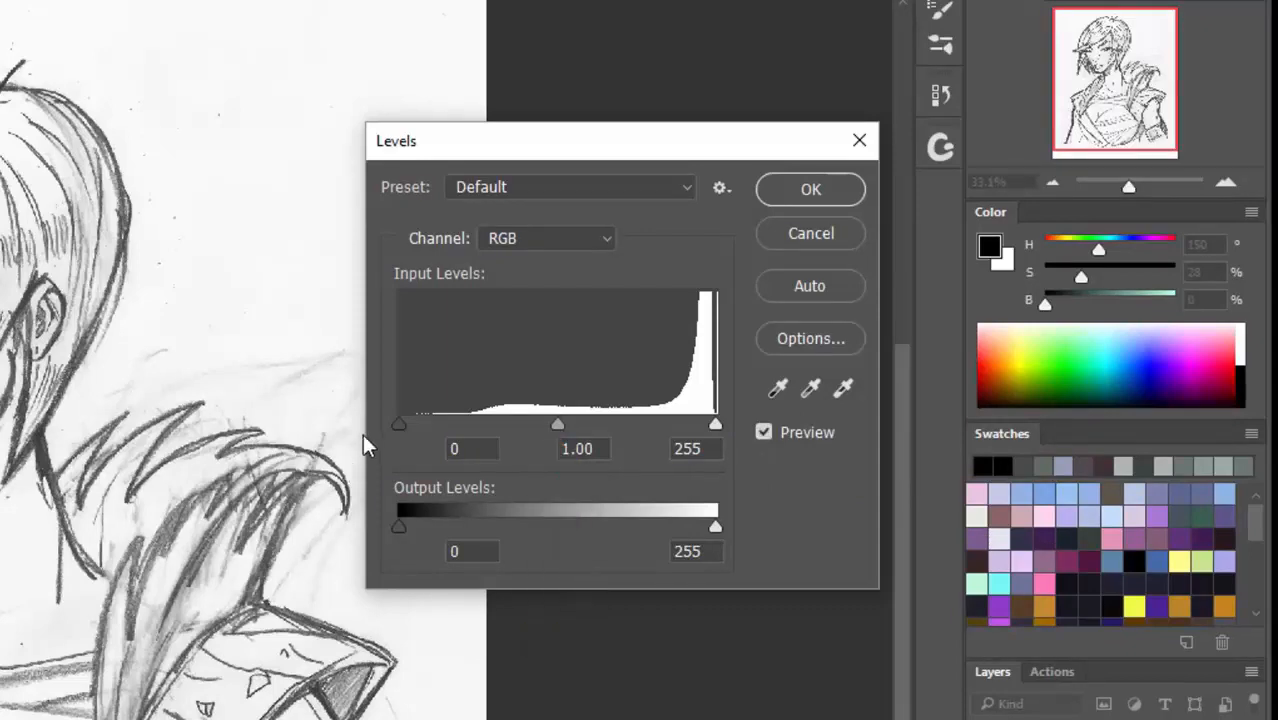
drag(398, 424, 535, 418)
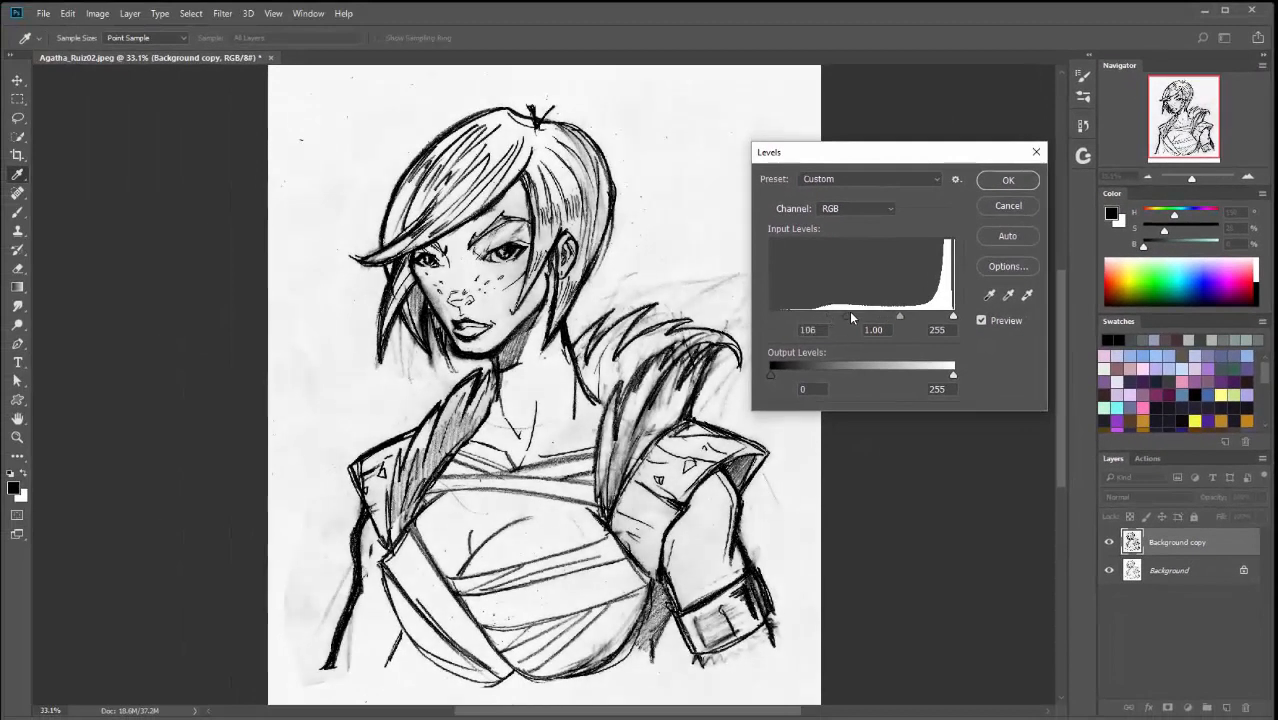
drag(851, 314, 836, 318)
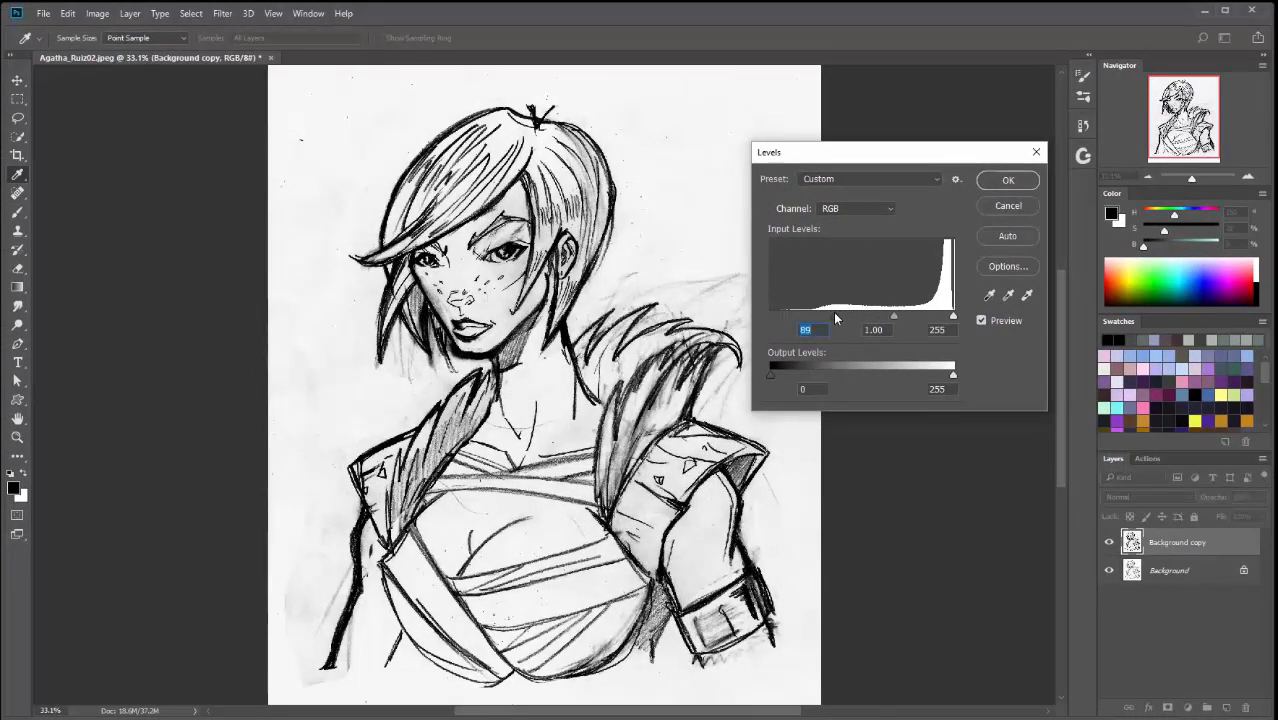
drag(953, 316, 917, 318)
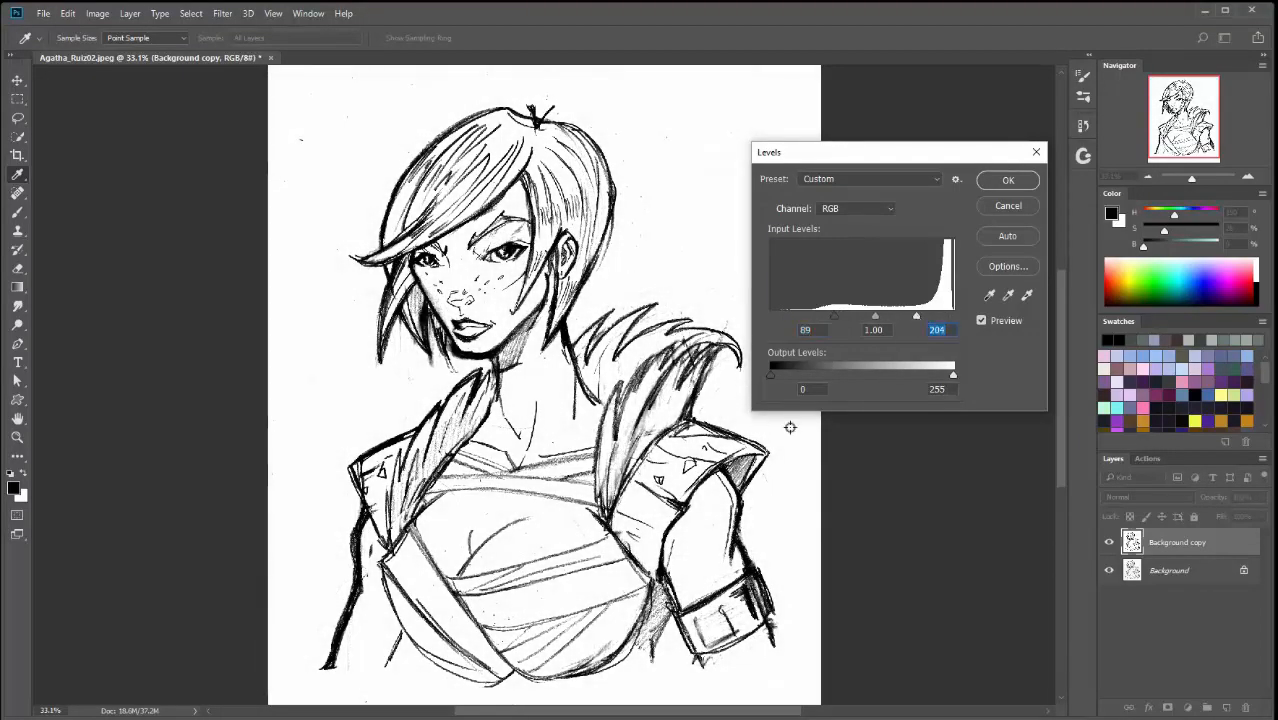
mouse_move(875, 317)
mouse_down()
mouse_move(904, 319)
mouse_move(893, 320)
mouse_up()
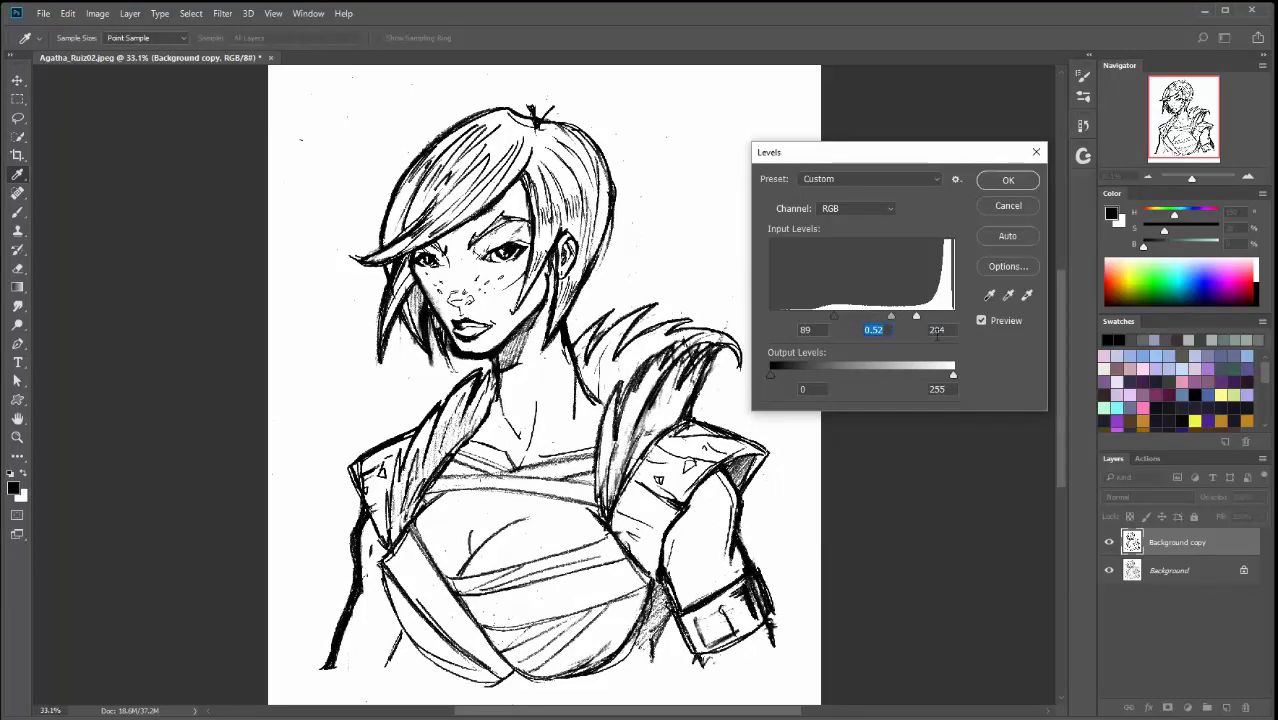
mouse_move(891, 317)
mouse_down()
mouse_move(872, 320)
mouse_move(882, 335)
mouse_up()
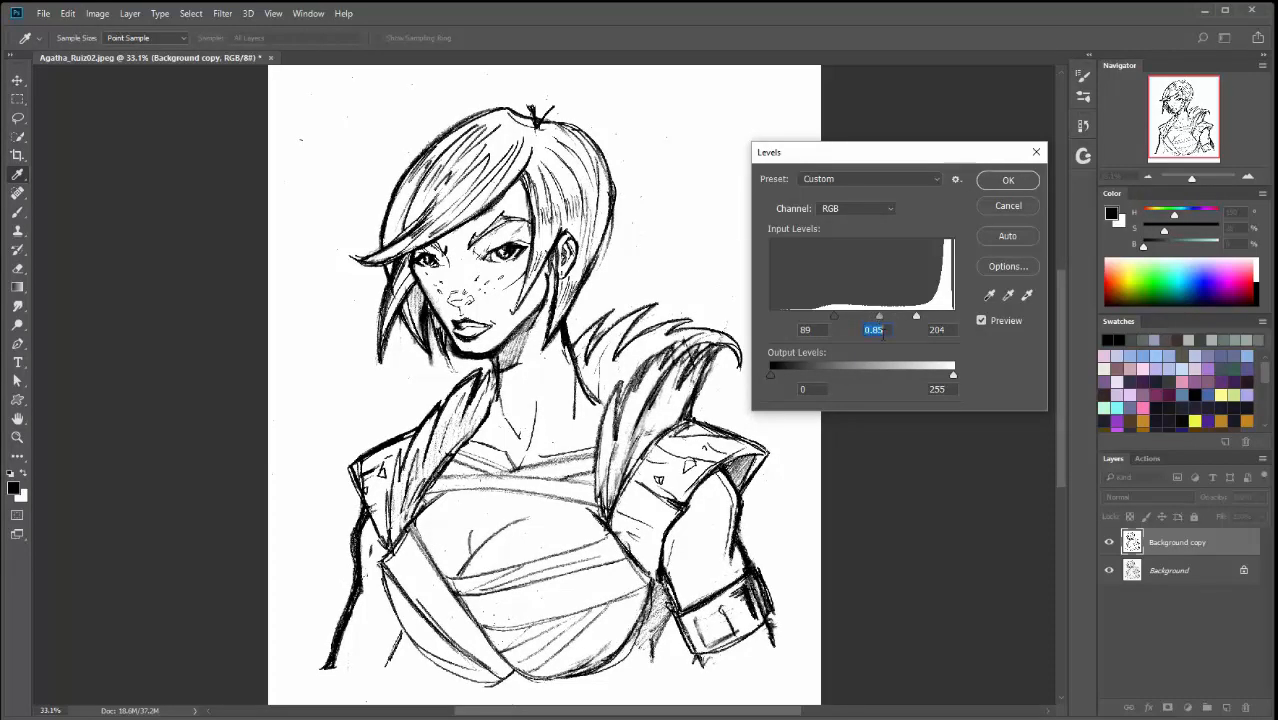
click(1008, 181)
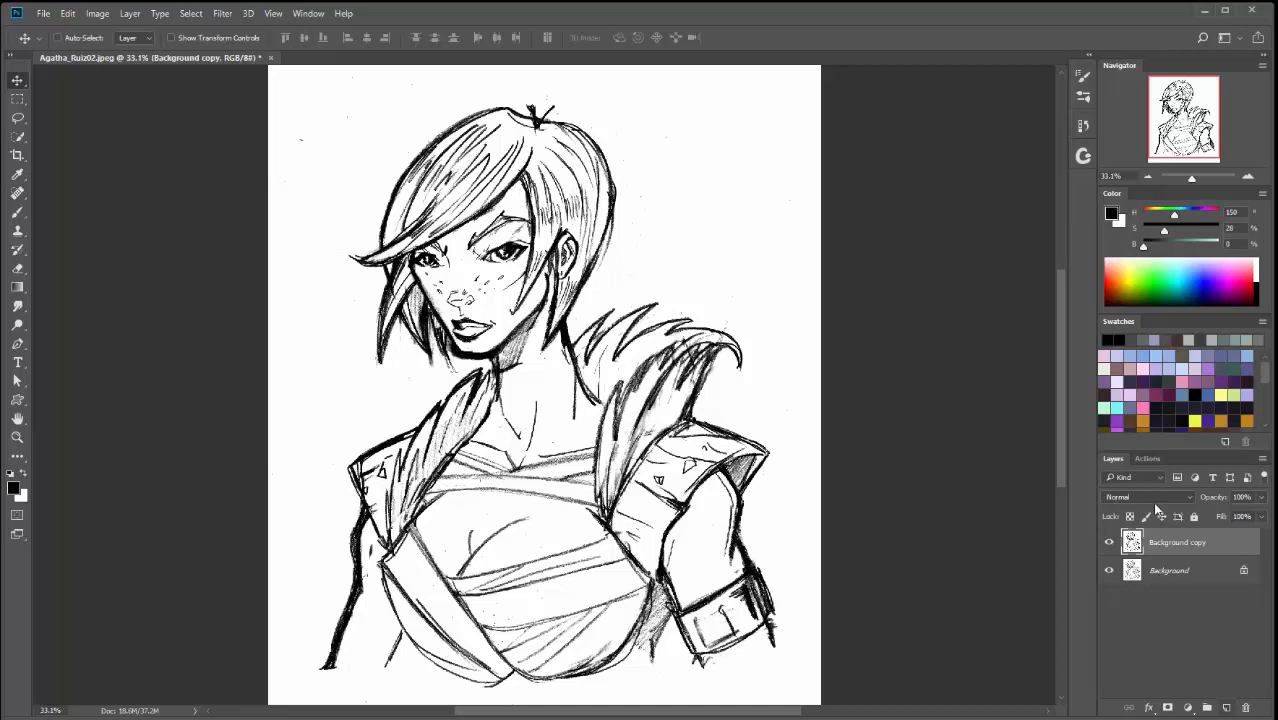
- Add a Hue/Saturation adjustment layer with Colorize enabled, hue 195, saturation 86 and lightness +85
click(1188, 709)
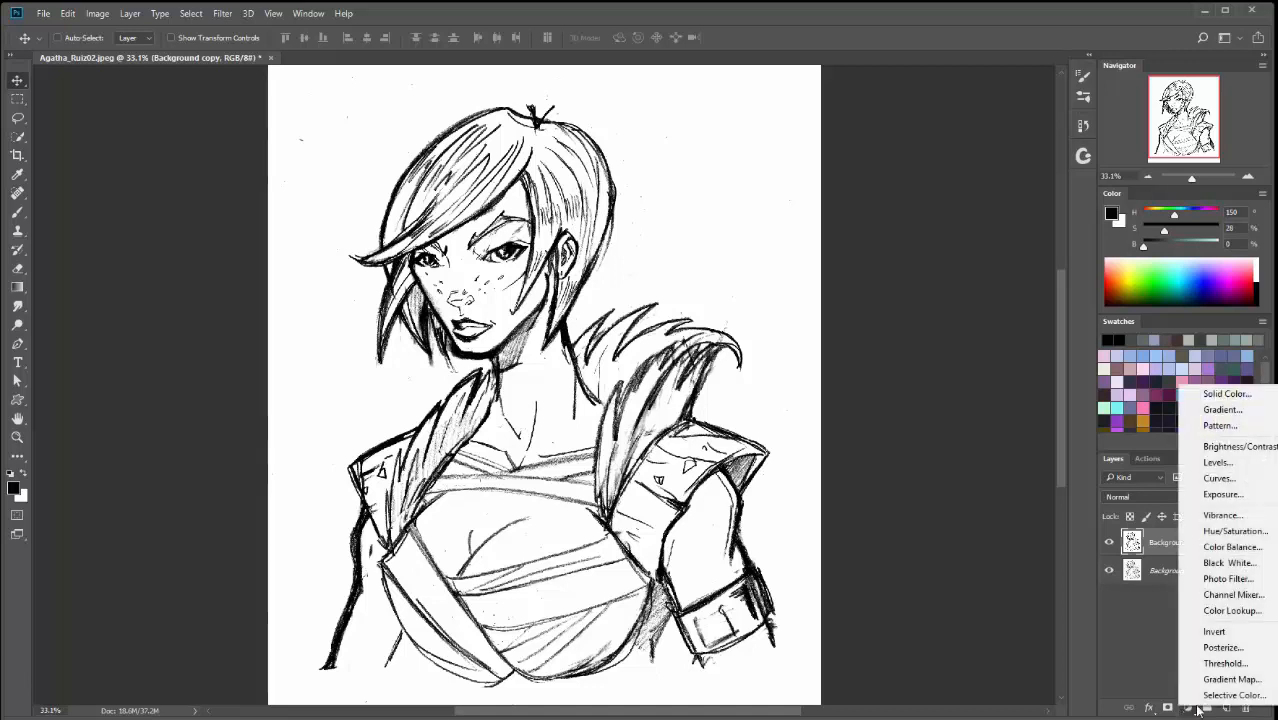
click(1231, 531)
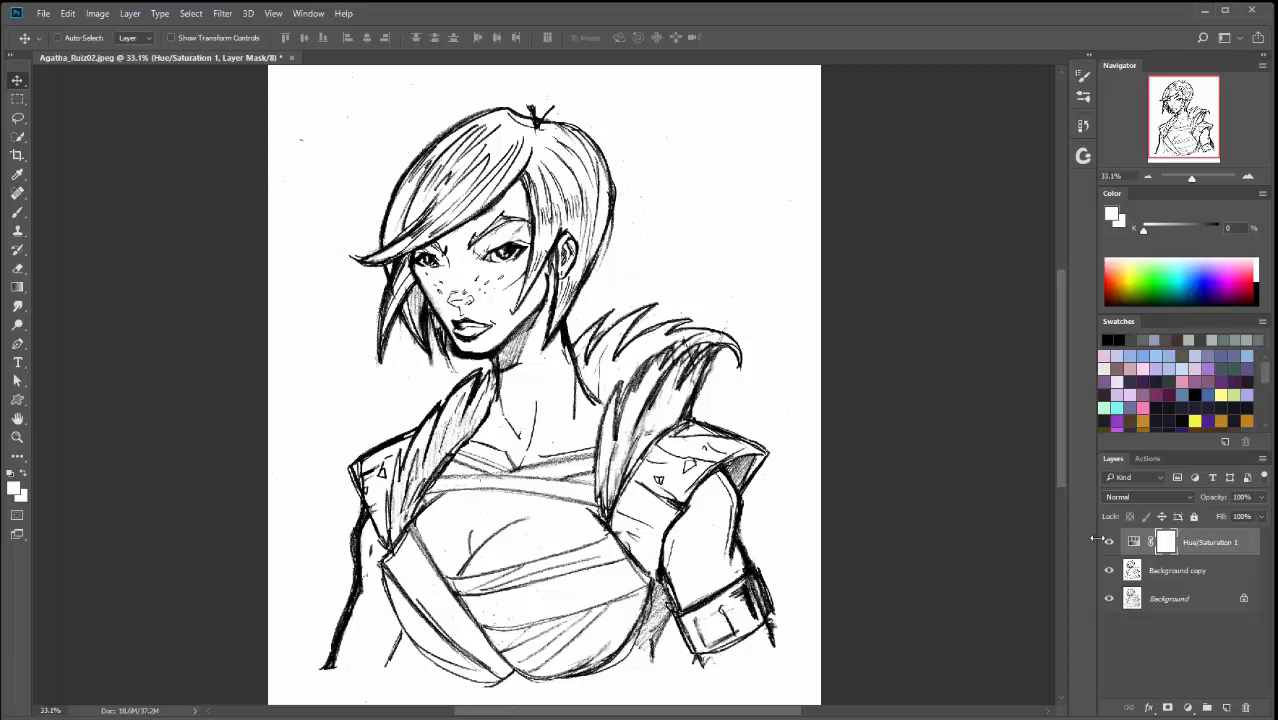
double_click(1133, 542)
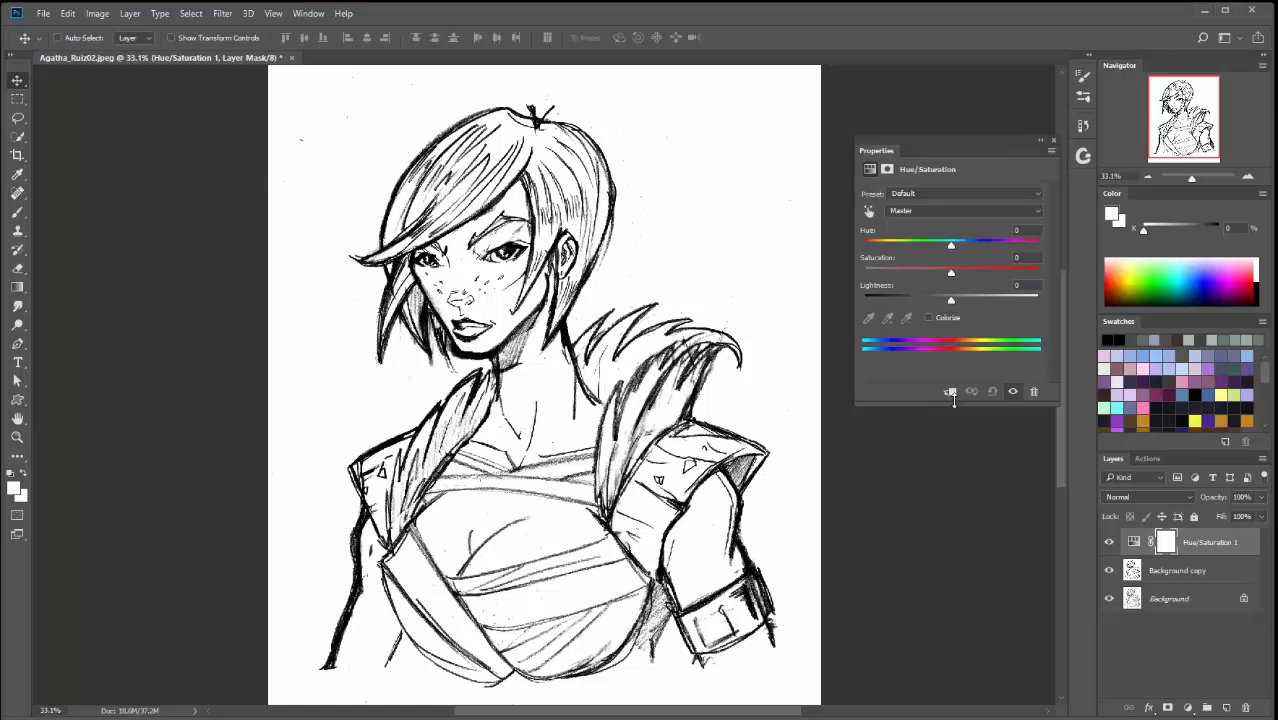
click(928, 318)
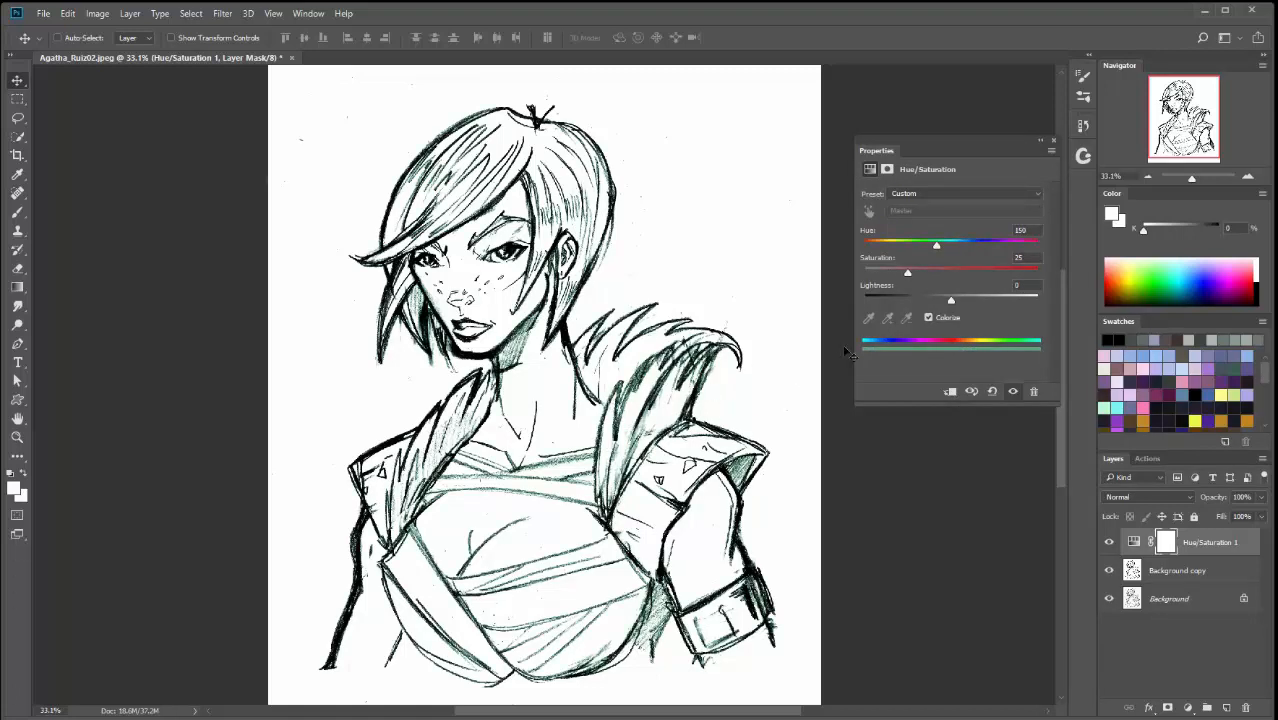
mouse_move(951, 299)
mouse_down()
mouse_move(1035, 299)
mouse_move(1017, 300)
mouse_move(1014, 276)
mouse_up()
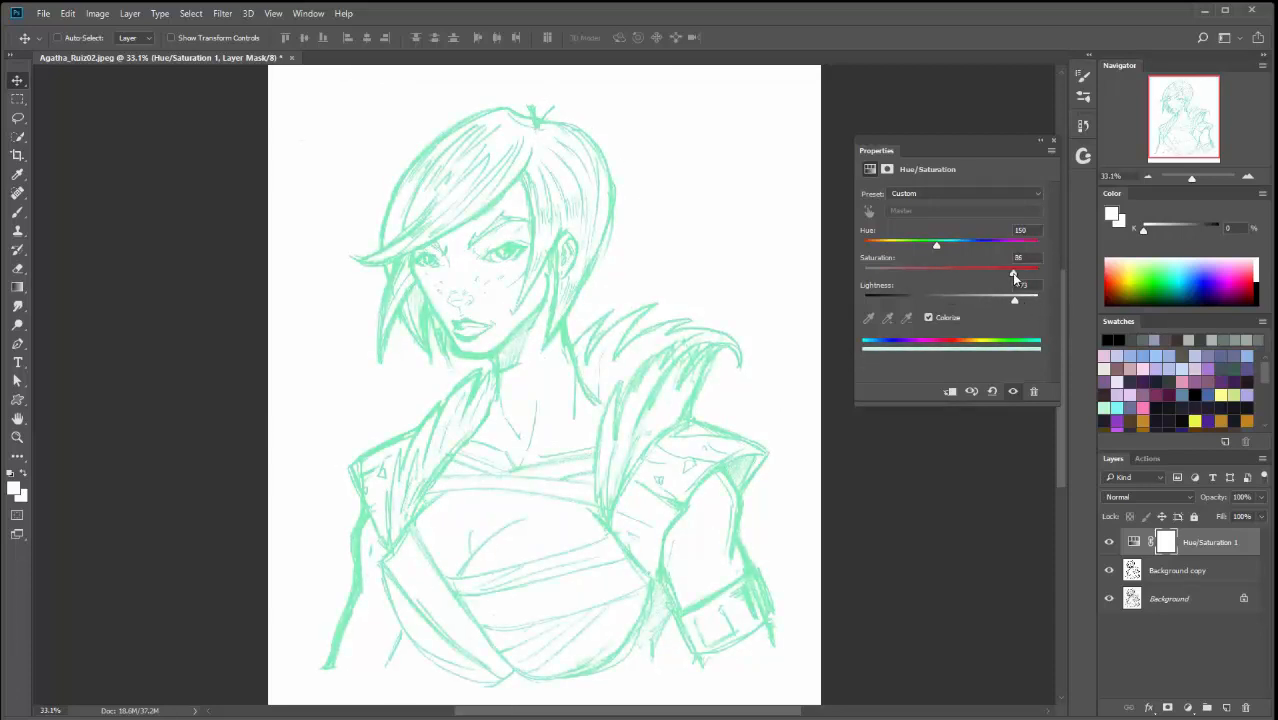
mouse_move(936, 245)
mouse_down()
mouse_move(974, 244)
mouse_move(958, 244)
mouse_up()
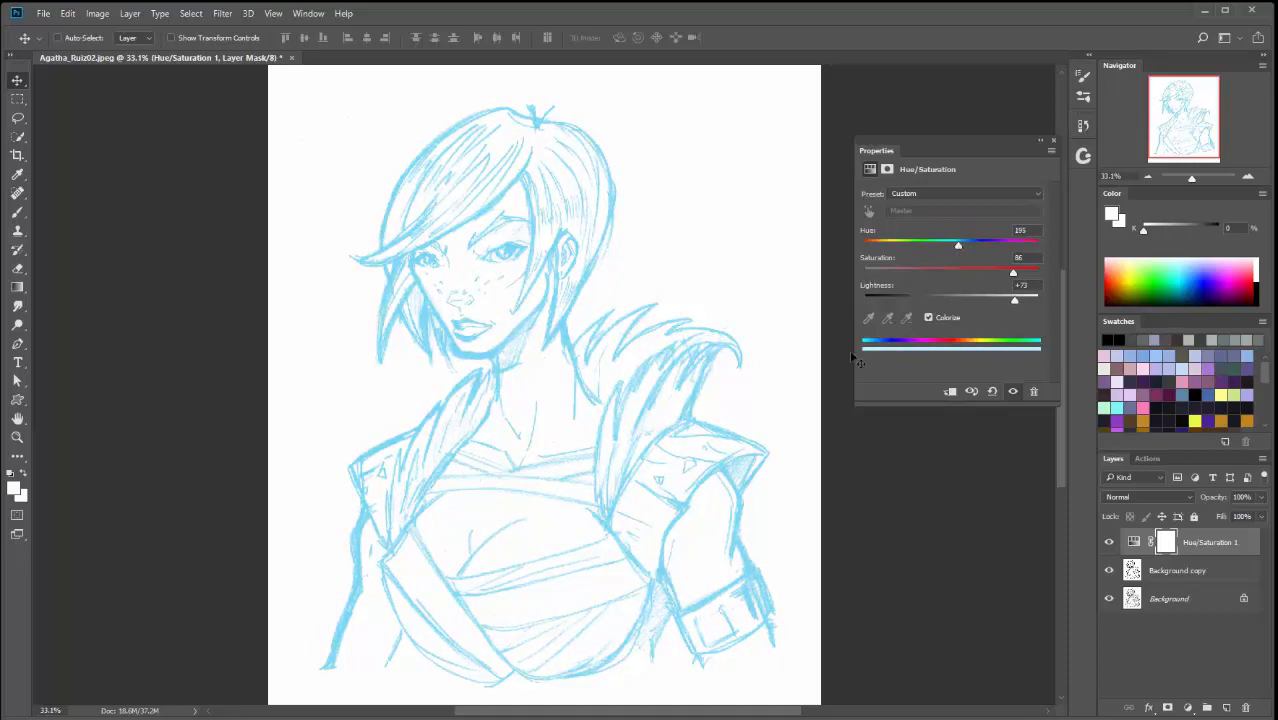
mouse_move(1014, 299)
mouse_down()
mouse_move(984, 298)
mouse_move(1024, 299)
mouse_up()
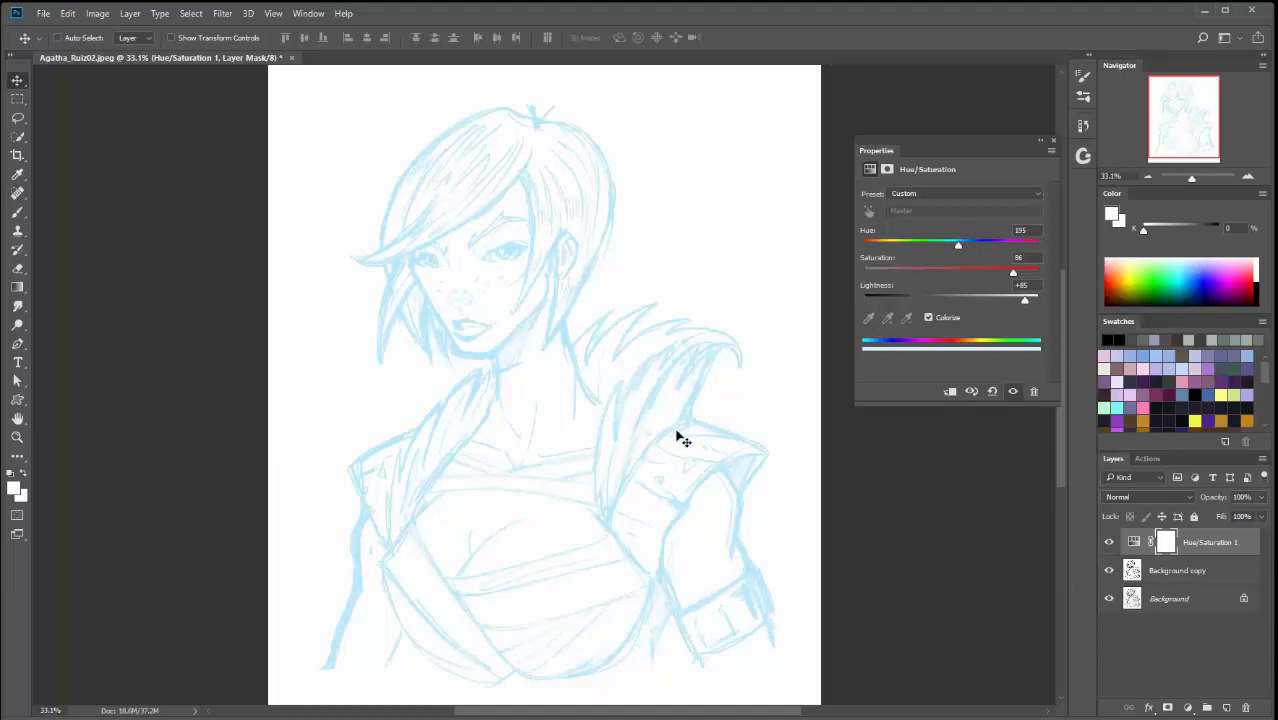
- Hide the Hue/Saturation layer and compare the cleaned-up Background copy with the original drawing underneath
click(1108, 542)
click(1108, 570)
click(1108, 570)
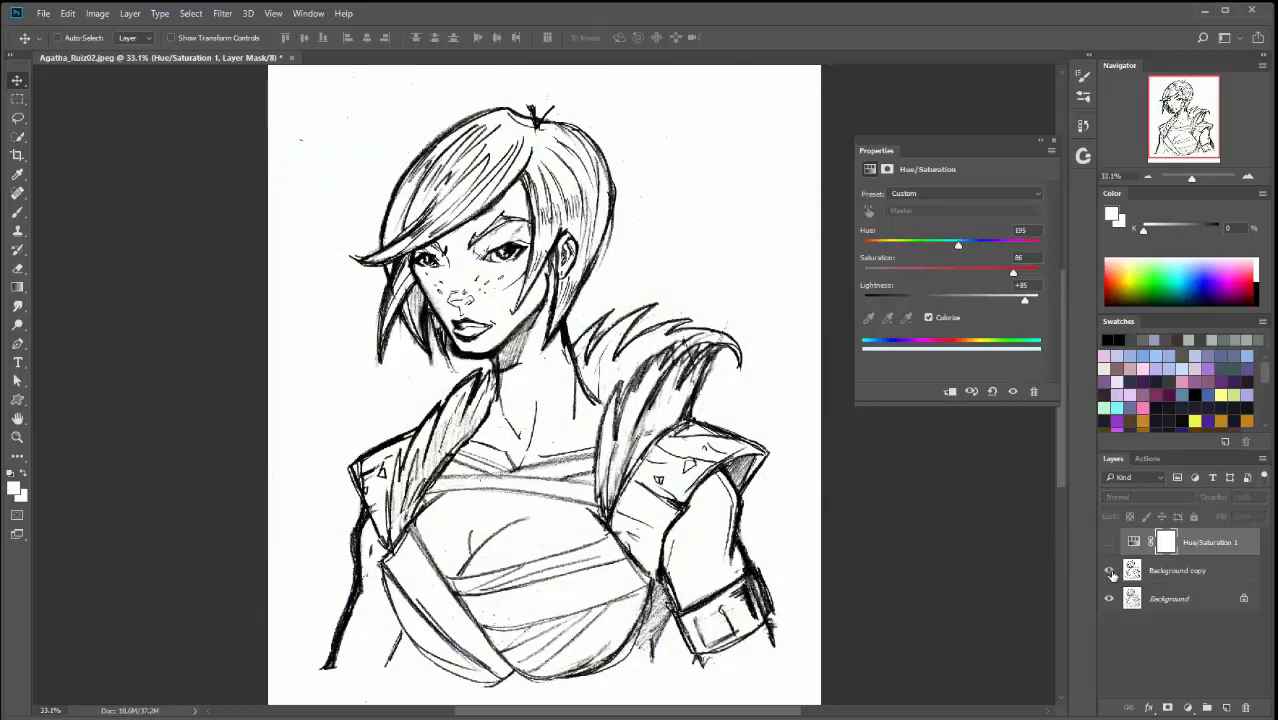
click(1108, 570)
click(1109, 571)
click(1109, 571)
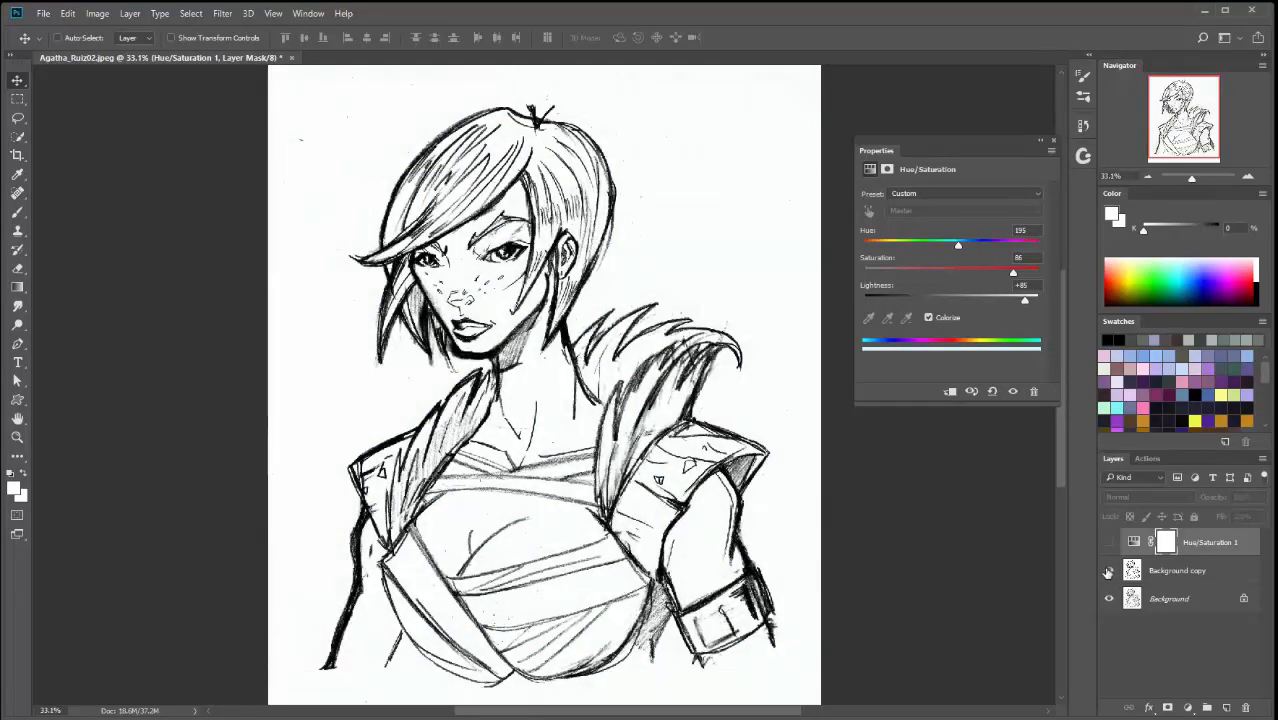
- Compare the line art with the Hue/Saturation adjustment on and off, leaving the adjustment visible
click(1109, 543)
click(1109, 543)
click(1109, 543)
click(1109, 543)
click(1109, 543)
click(1108, 543)
click(1108, 543)
click(1108, 543)
click(1108, 543)
click(1108, 543)
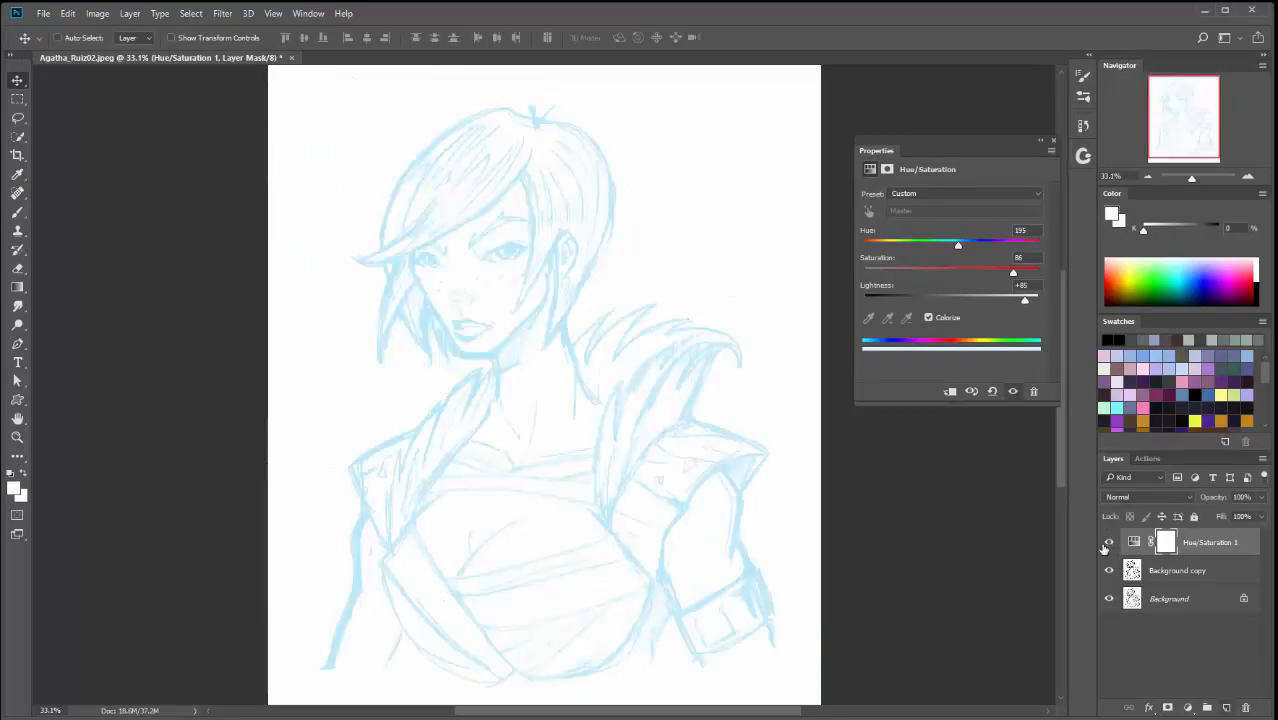
- Add a new layer above the Hue/Saturation adjustment and start a Pen path running up the ear's inner contour
click(1225, 708)
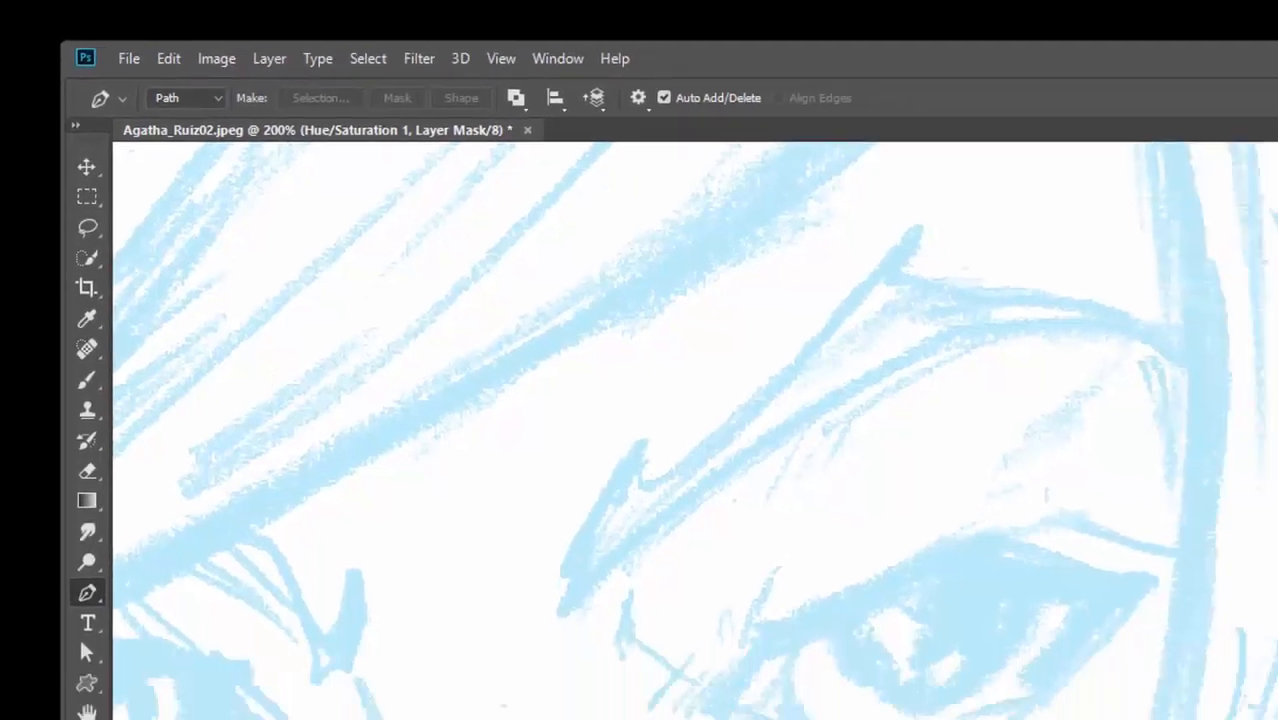
click(1226, 707)
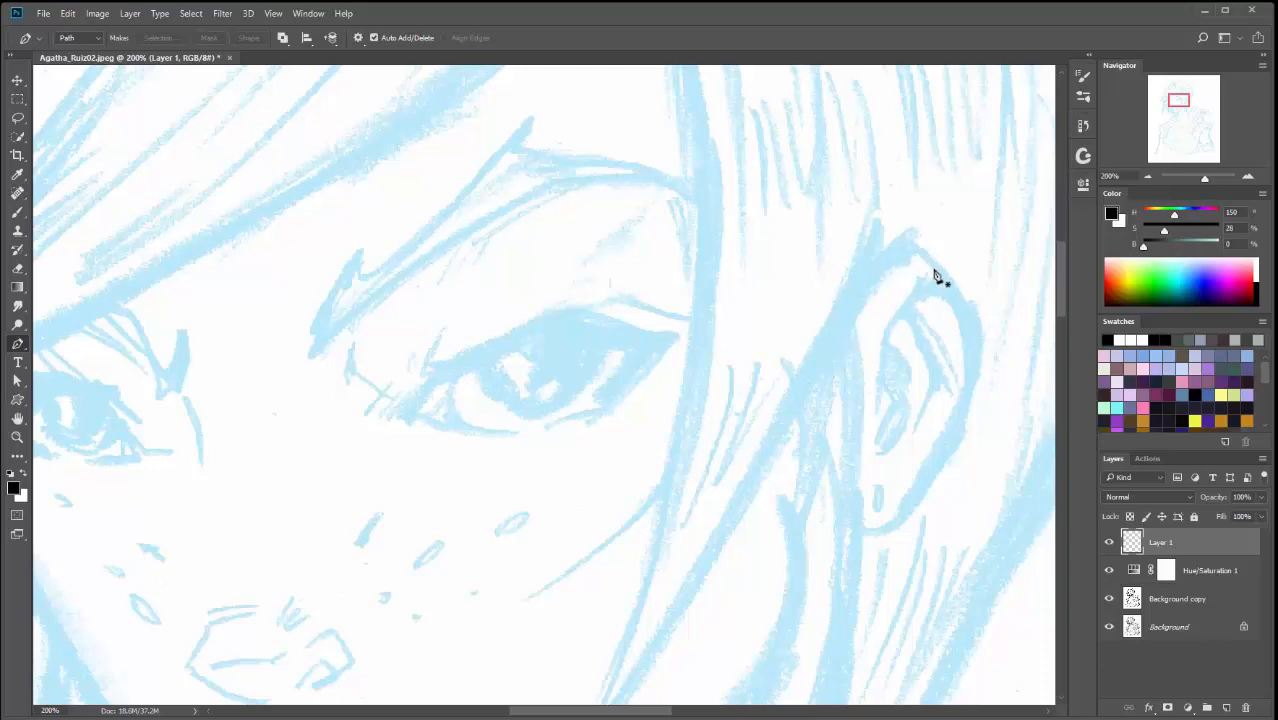
drag(878, 502, 627, 461)
ctrl+click(668, 439)
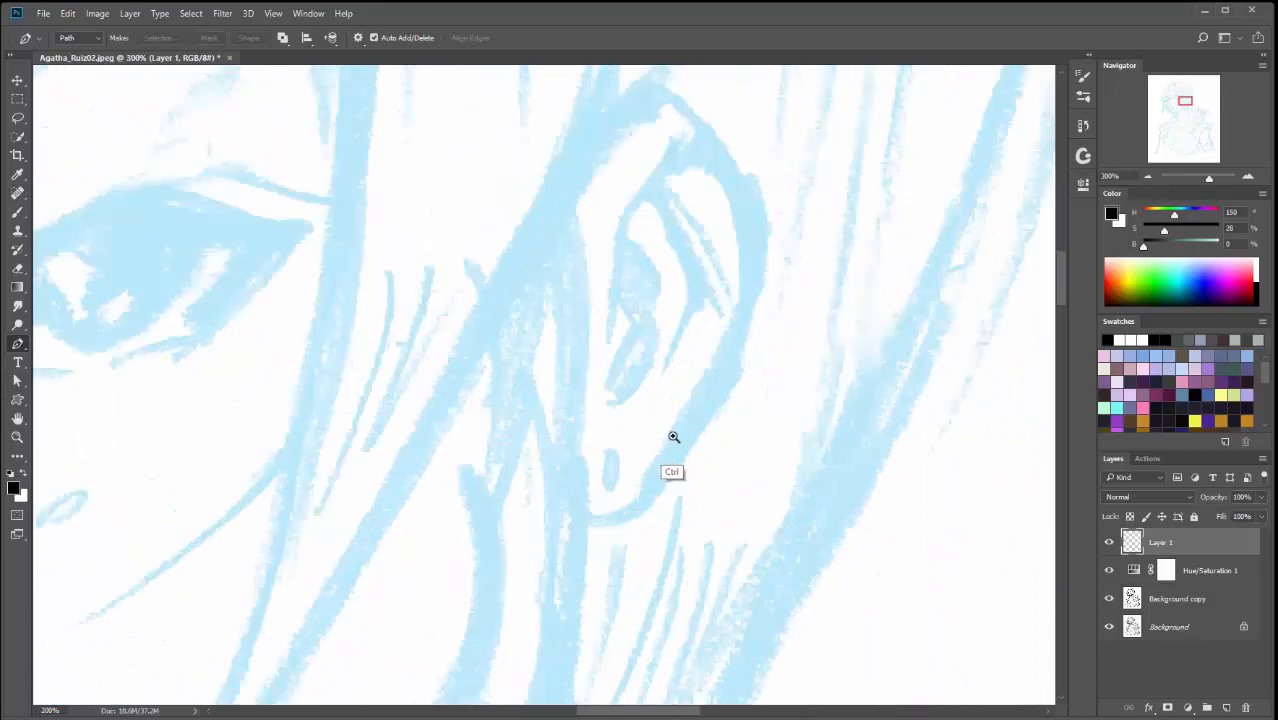
scroll(729, 420, up, 2)
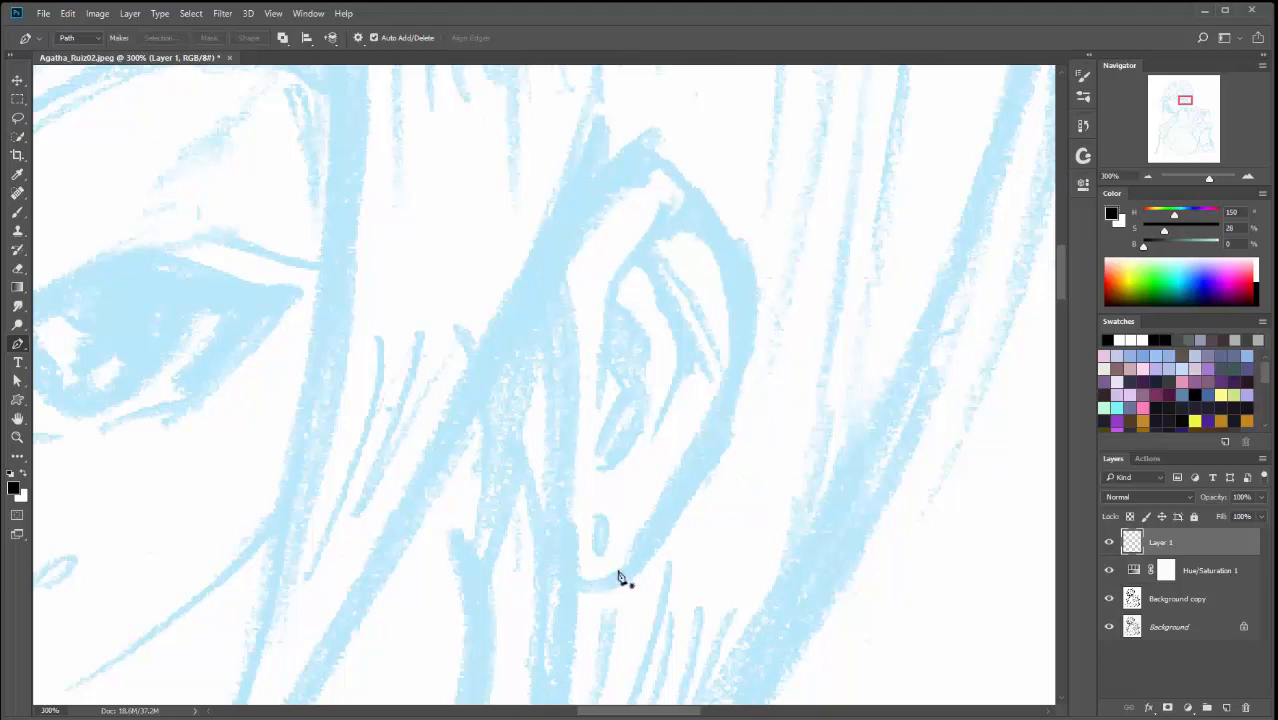
click(598, 411)
drag(607, 296, 608, 281)
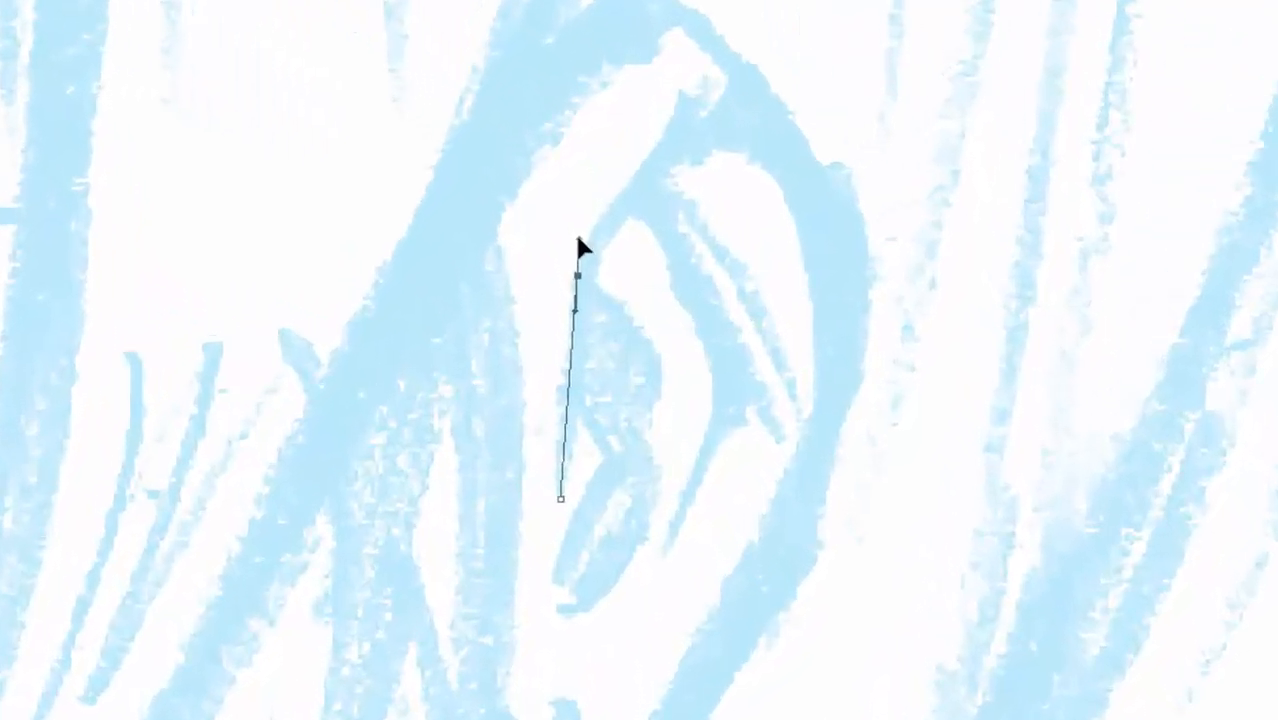
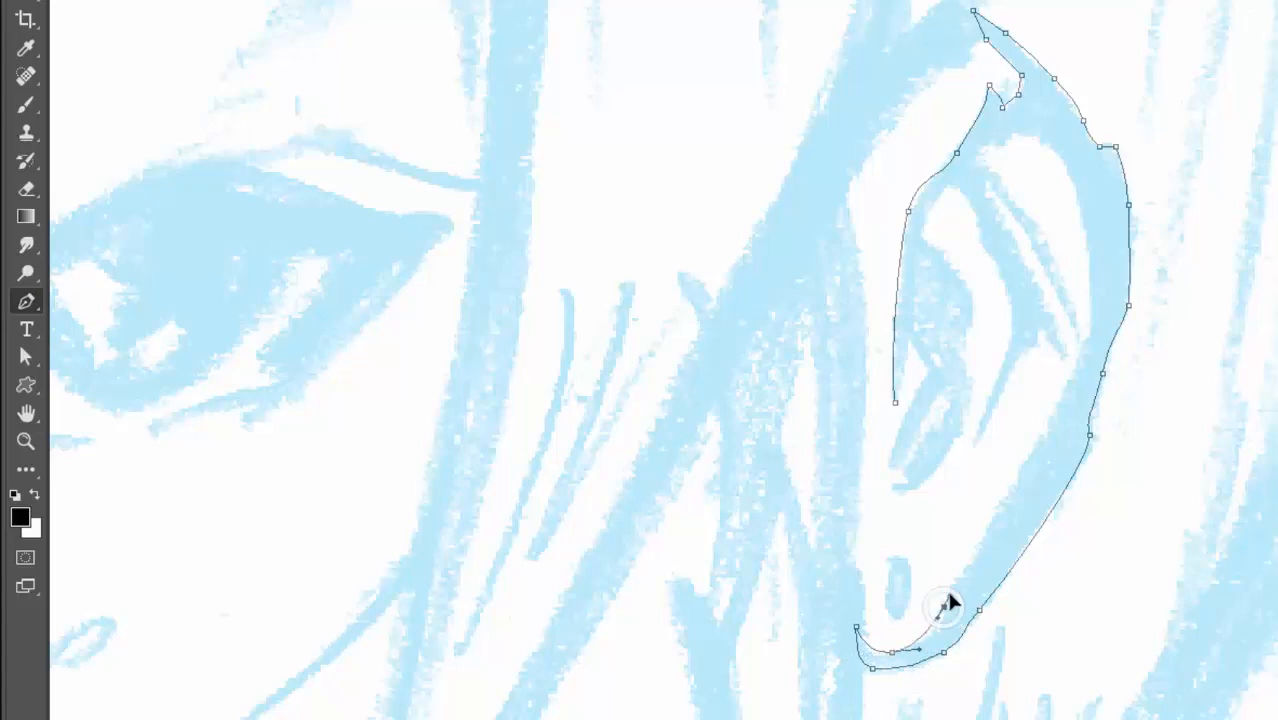
- Continue the Pen path up the inner edge of the ear's outer rim, adding two anchor points and removing the one between them
click(1039, 438)
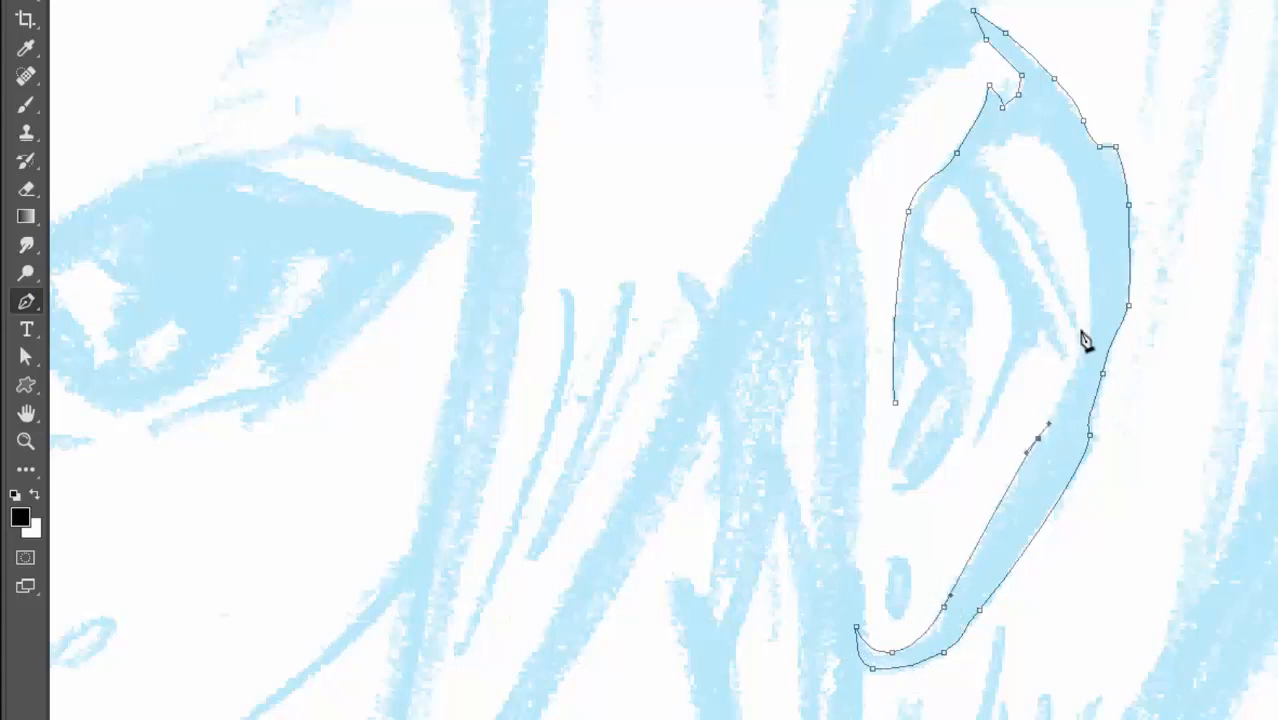
click(1093, 338)
key(ctrl+plus)
drag(1057, 233, 1043, 194)
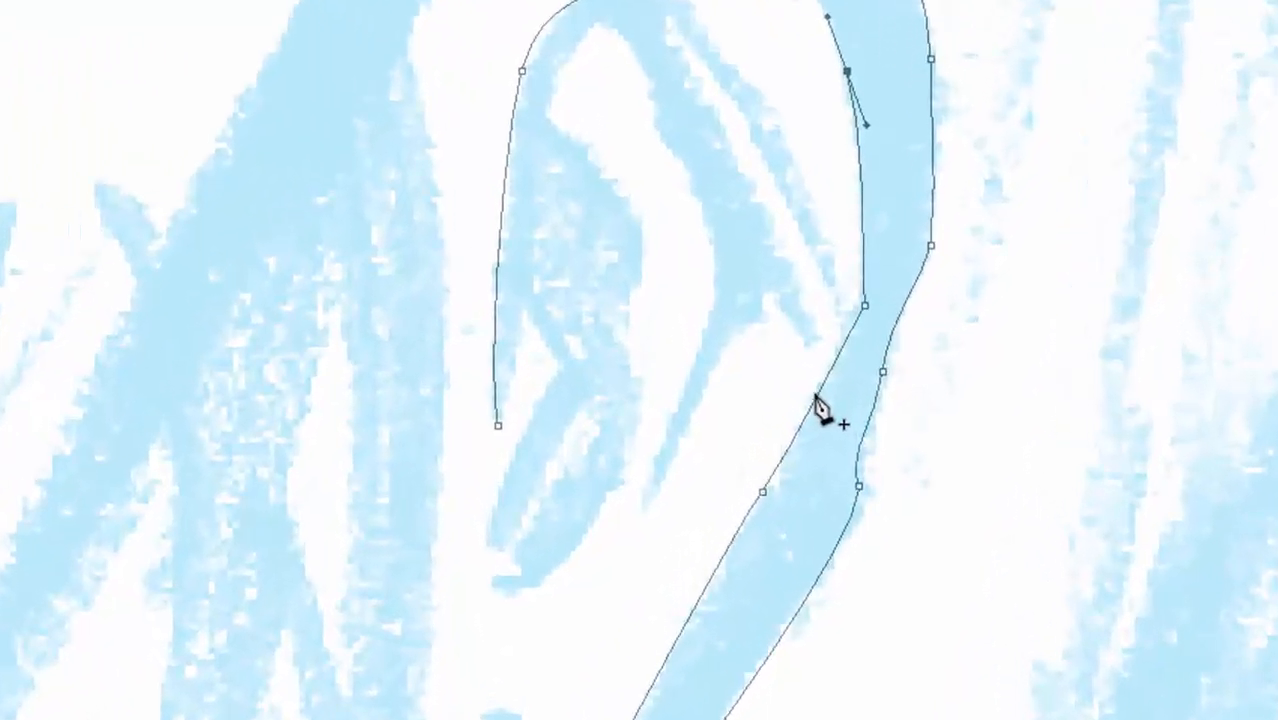
click(836, 381)
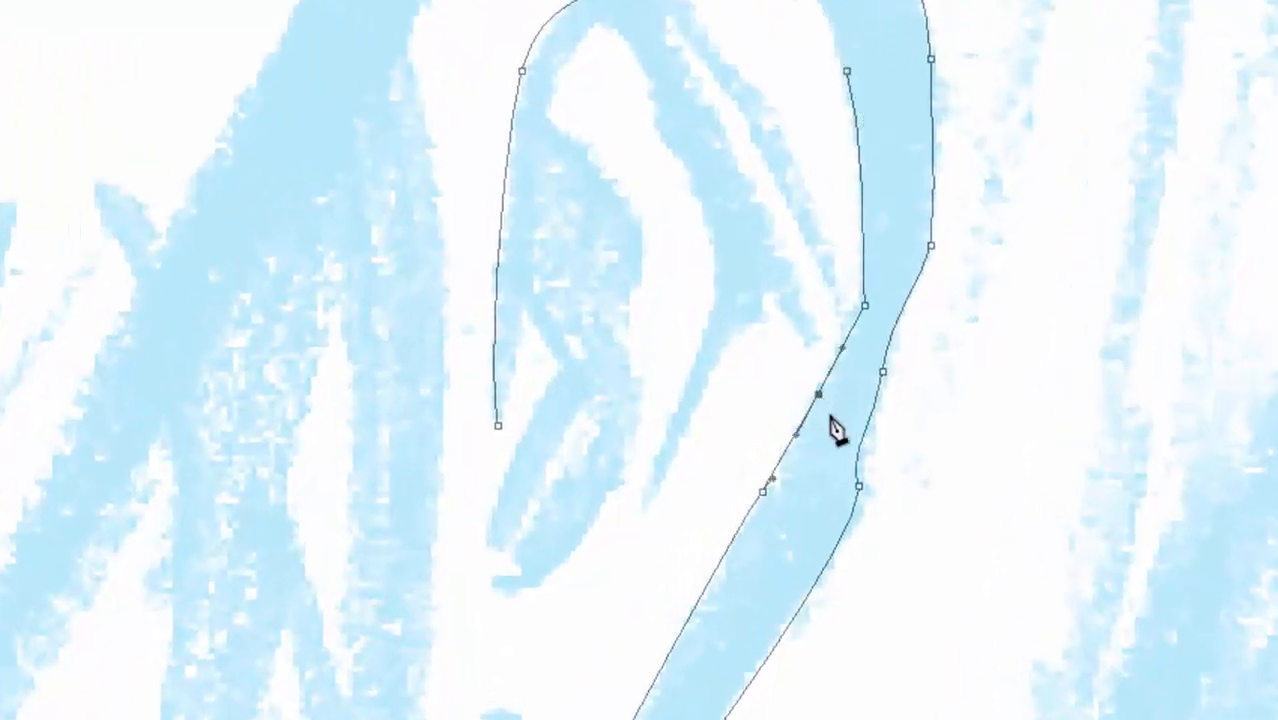
click(660, 668)
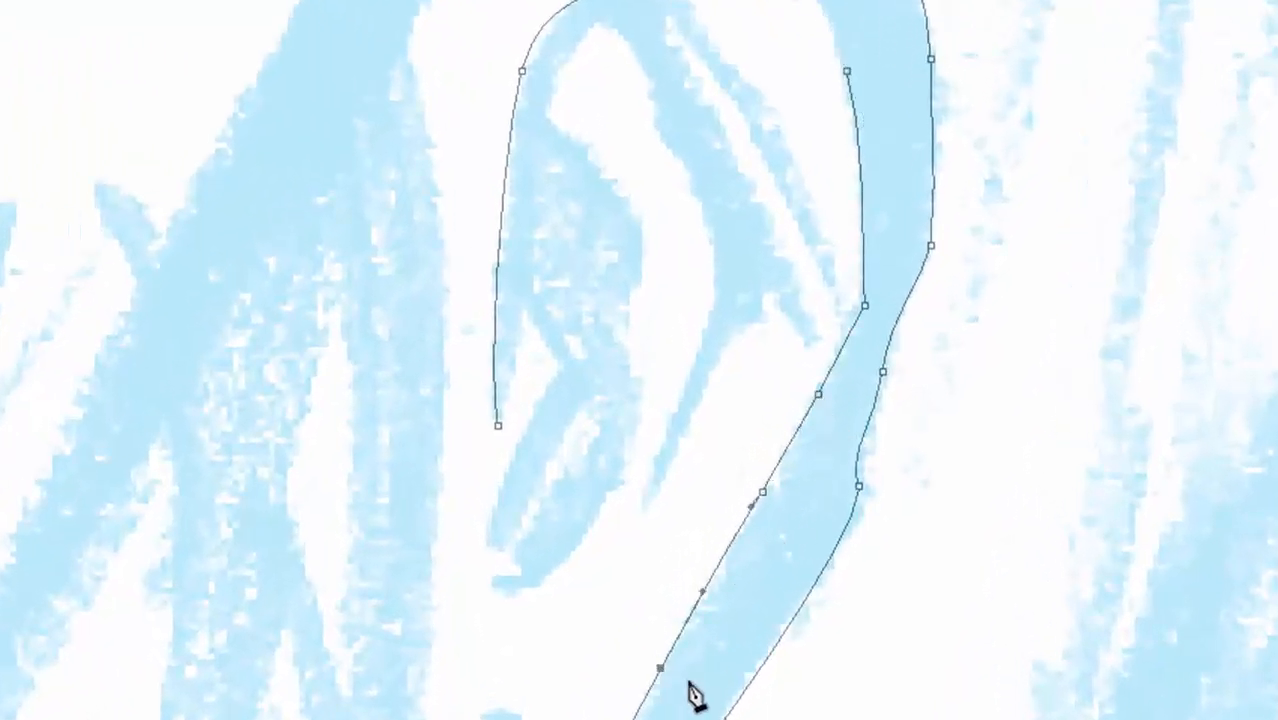
click(762, 492)
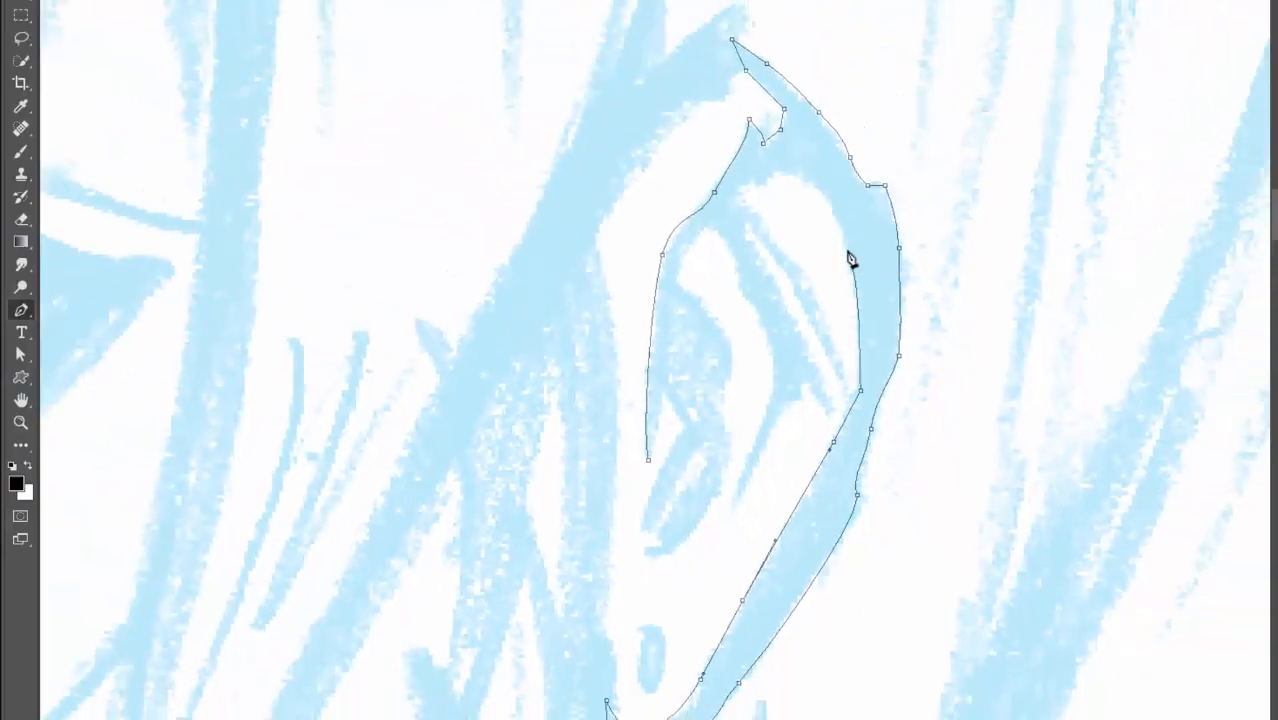
- Trace the path around the ear's upper inner hollow and down to the tip of the thin fold
click(851, 257)
drag(808, 182, 751, 209)
key(ctrl+z)
drag(794, 266, 822, 308)
click(802, 279)
click(840, 378)
drag(745, 223, 708, 208)
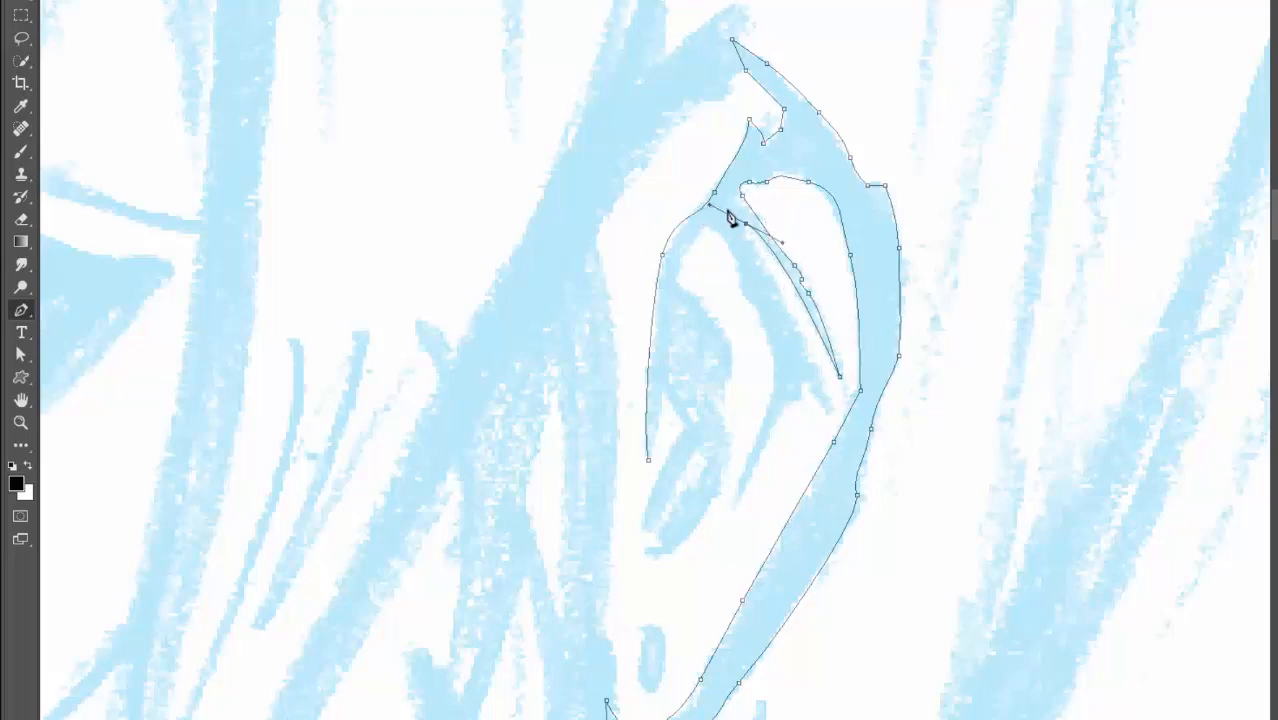
mouse_move(710, 204)
mouse_down()
mouse_move(727, 230)
mouse_move(711, 222)
mouse_up()
key(ctrl+alt+z)
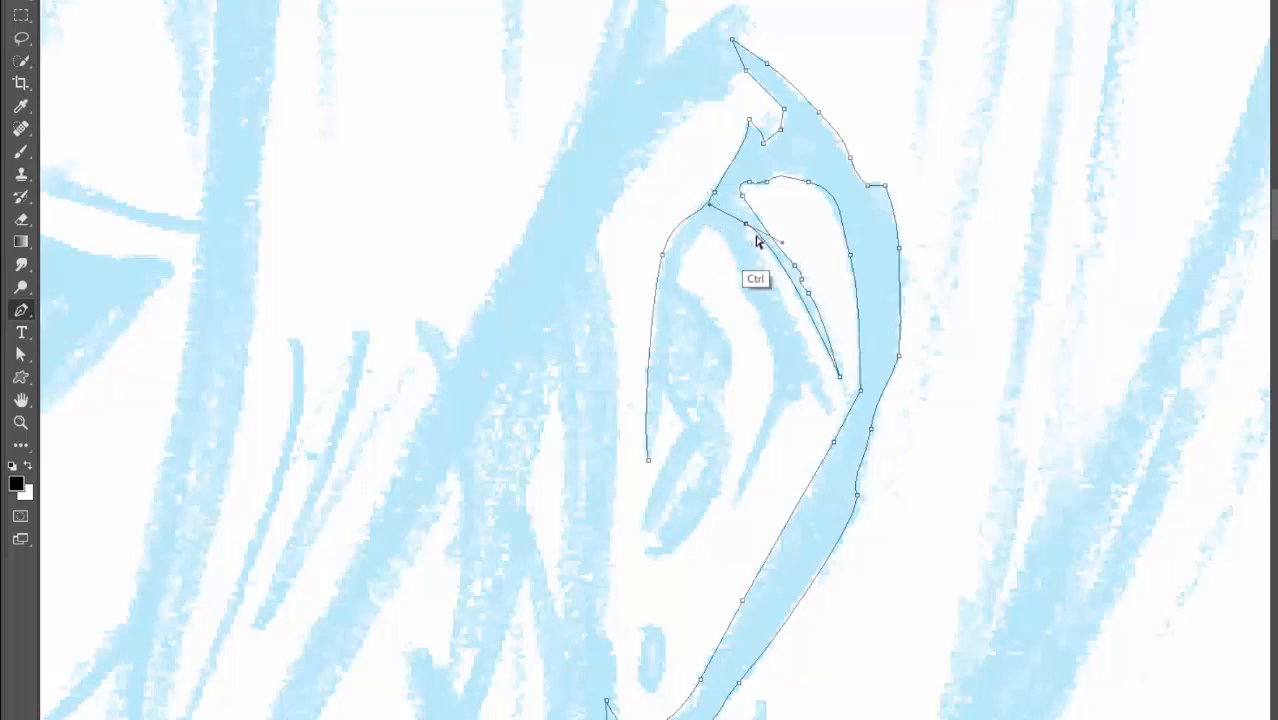
key(ctrl+alt+z)
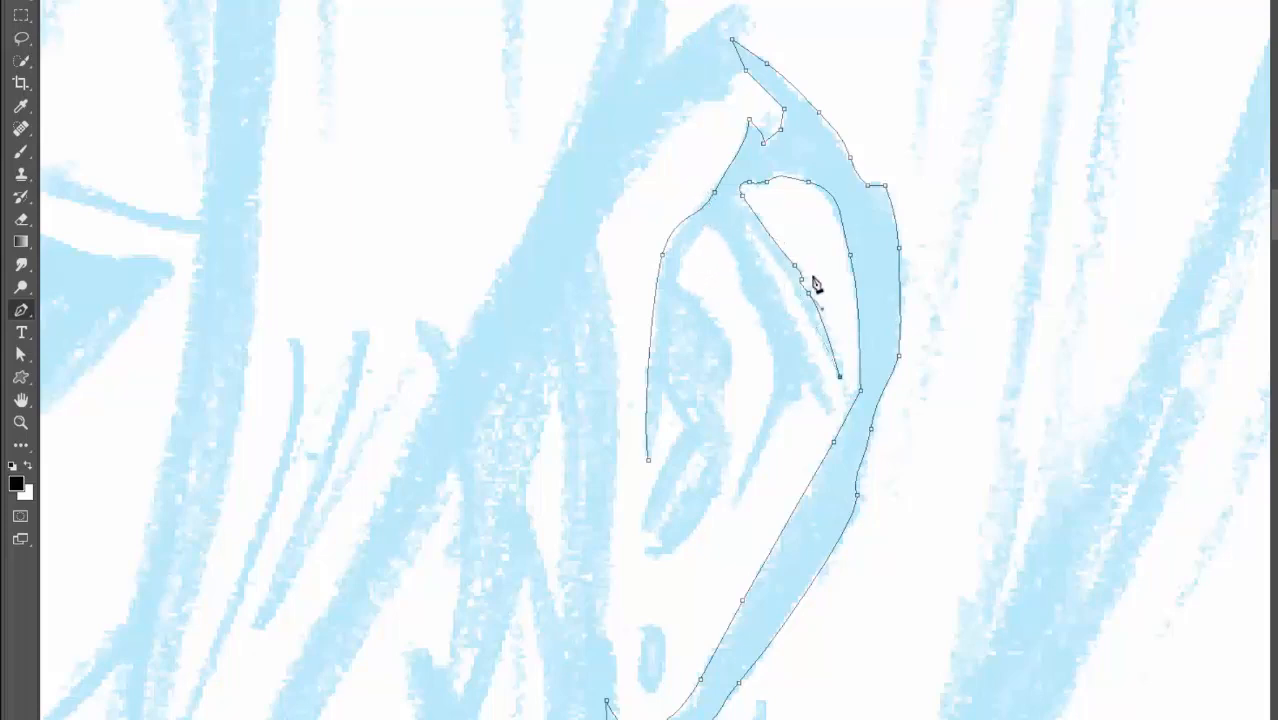
drag(767, 248, 748, 229)
key(ctrl+alt+z)
click(746, 221)
key(ctrl+alt+z)
drag(750, 224, 723, 210)
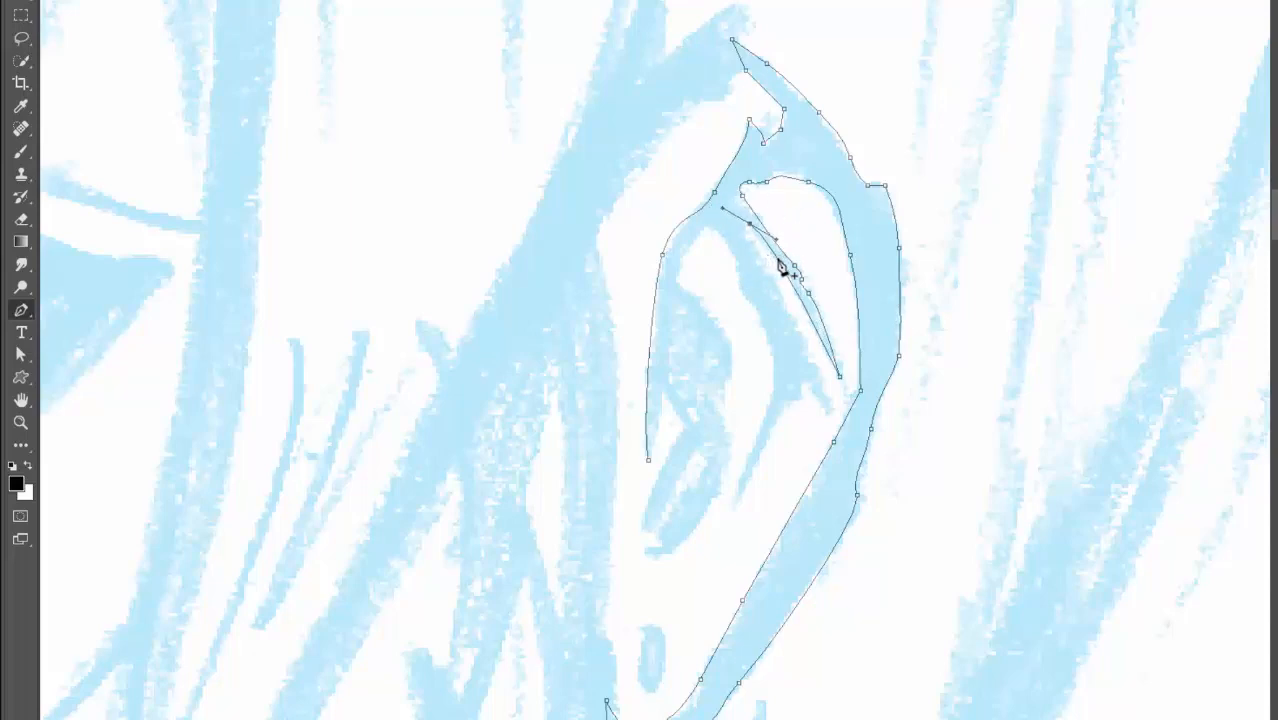
key(ctrl+alt+z)
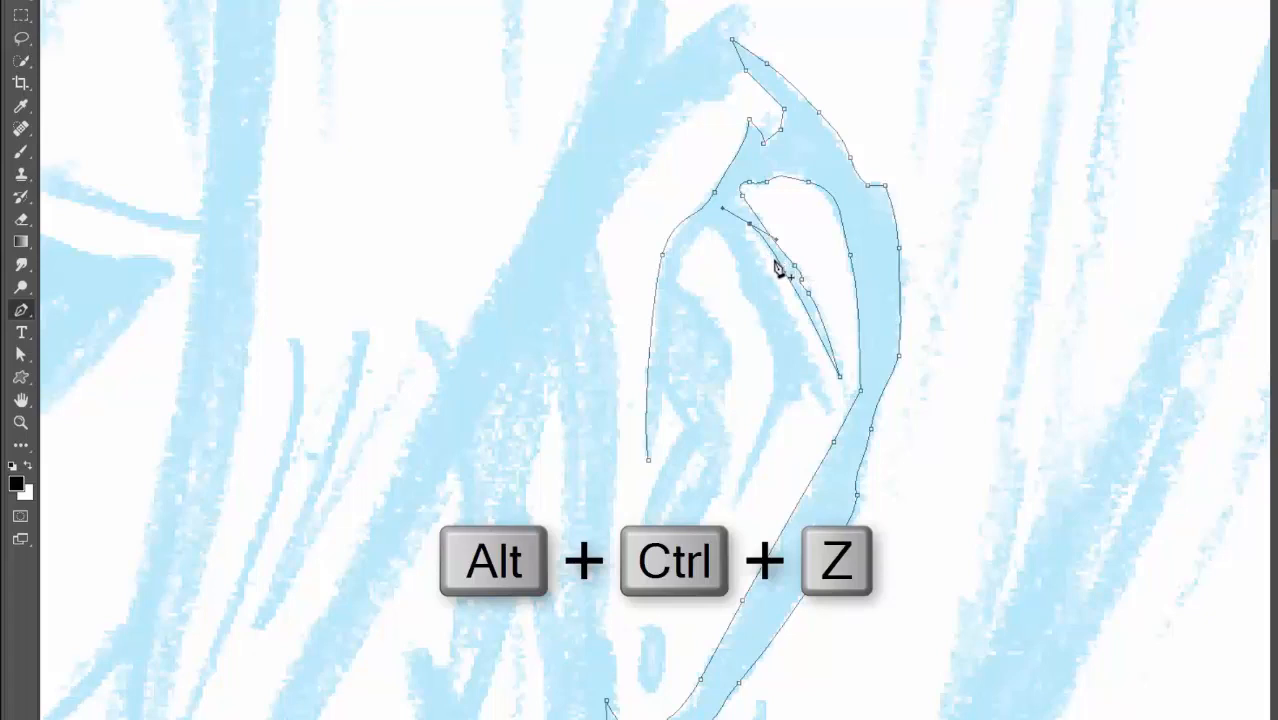
key(ctrl+alt+z)
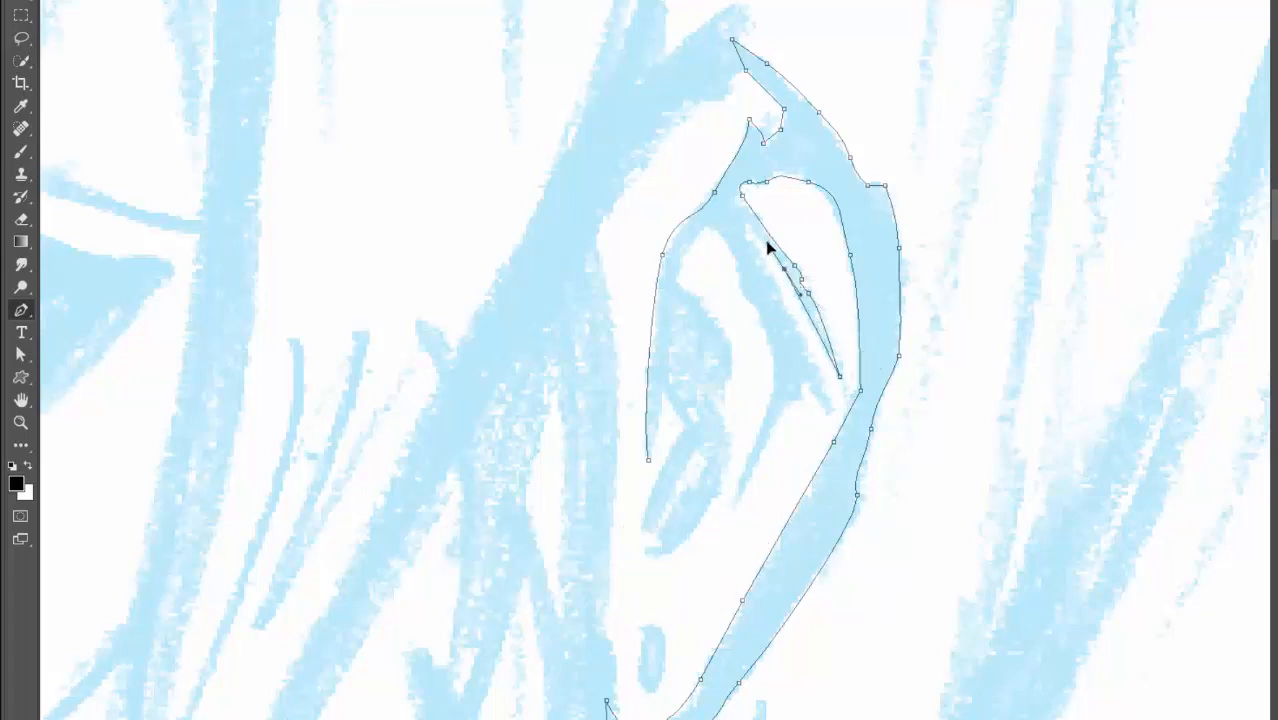
- Trace the narrow slit between the inner folds, the long fold's lower point, and the curve back up to the fold's top
drag(742, 222, 763, 258)
mouse_move(784, 300)
mouse_down()
mouse_move(801, 321)
mouse_move(792, 314)
mouse_up()
drag(833, 411, 801, 382)
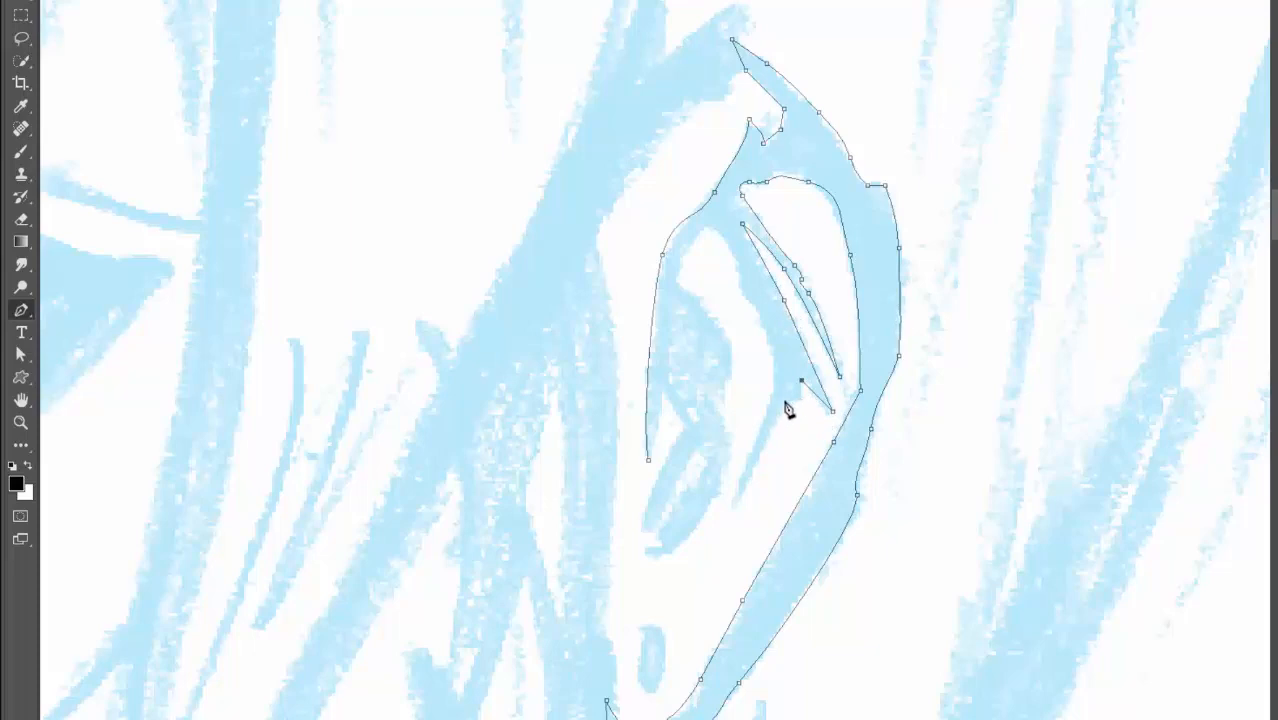
click(733, 509)
drag(773, 358, 767, 331)
drag(740, 290, 684, 245)
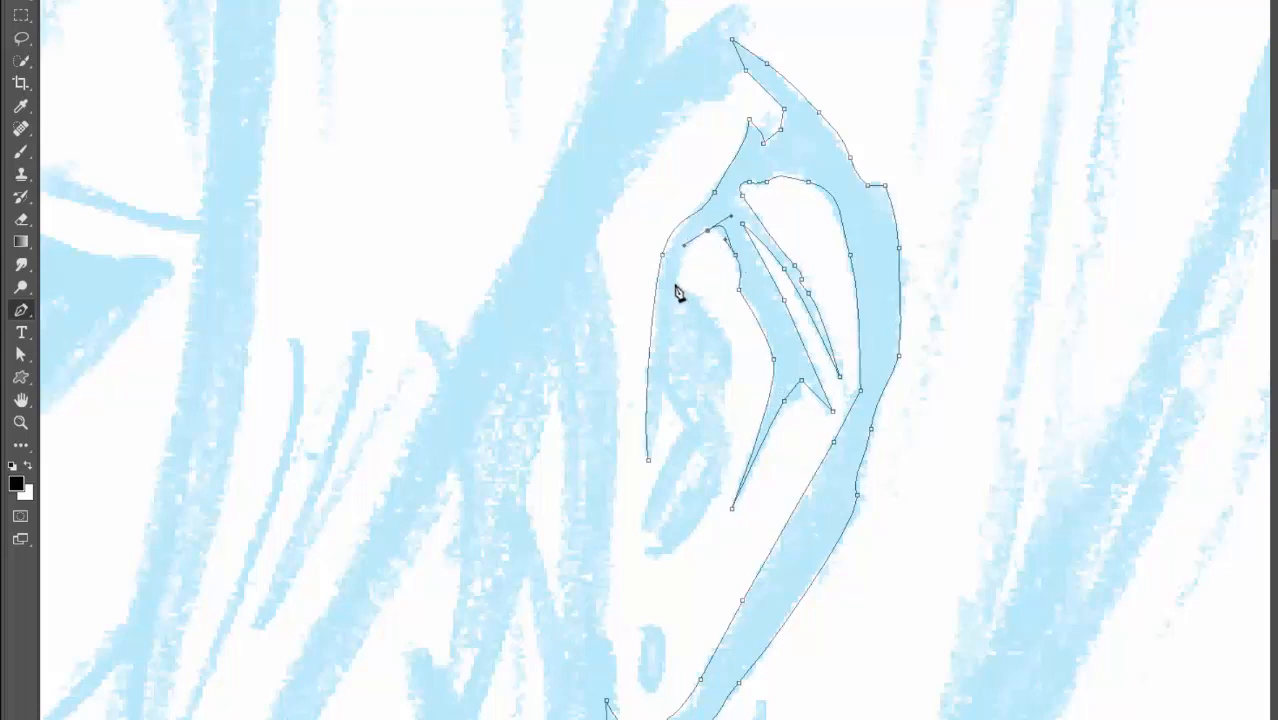
- Trace the ear's innermost shadow down to its lower tip and around the small notch, and close the path at its starting point
drag(735, 366, 725, 382)
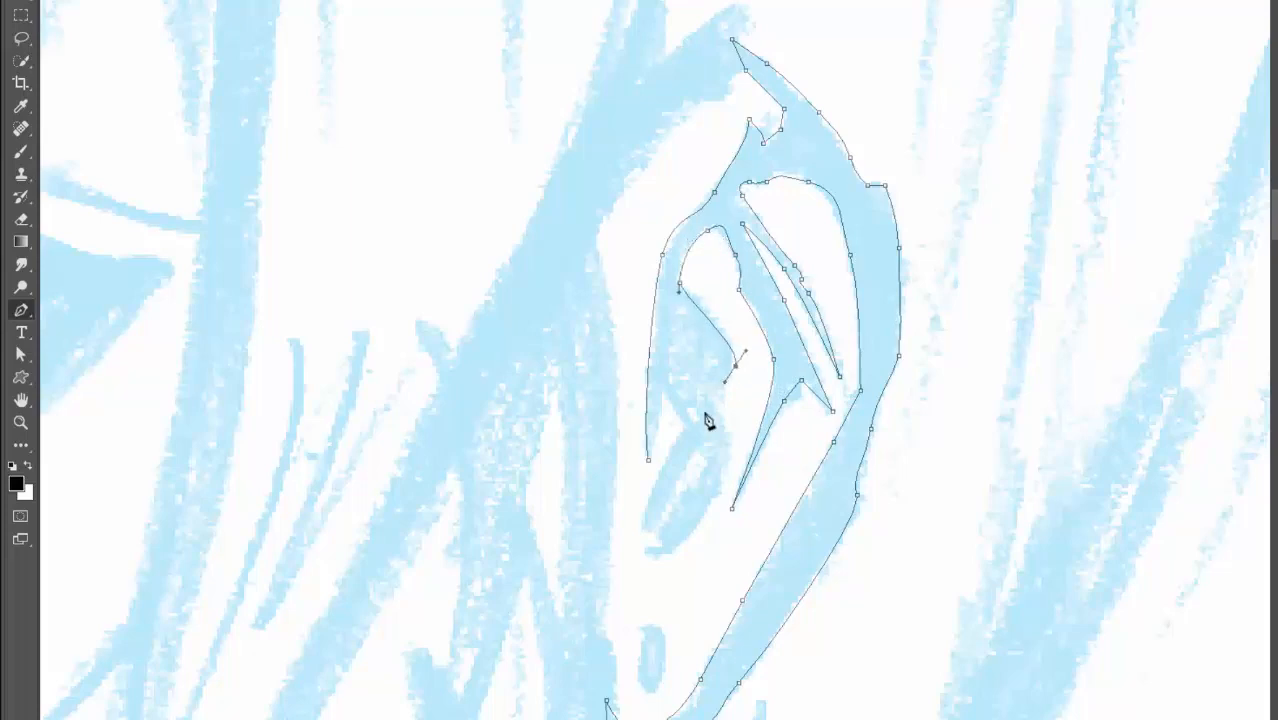
drag(708, 501, 643, 558)
click(634, 551)
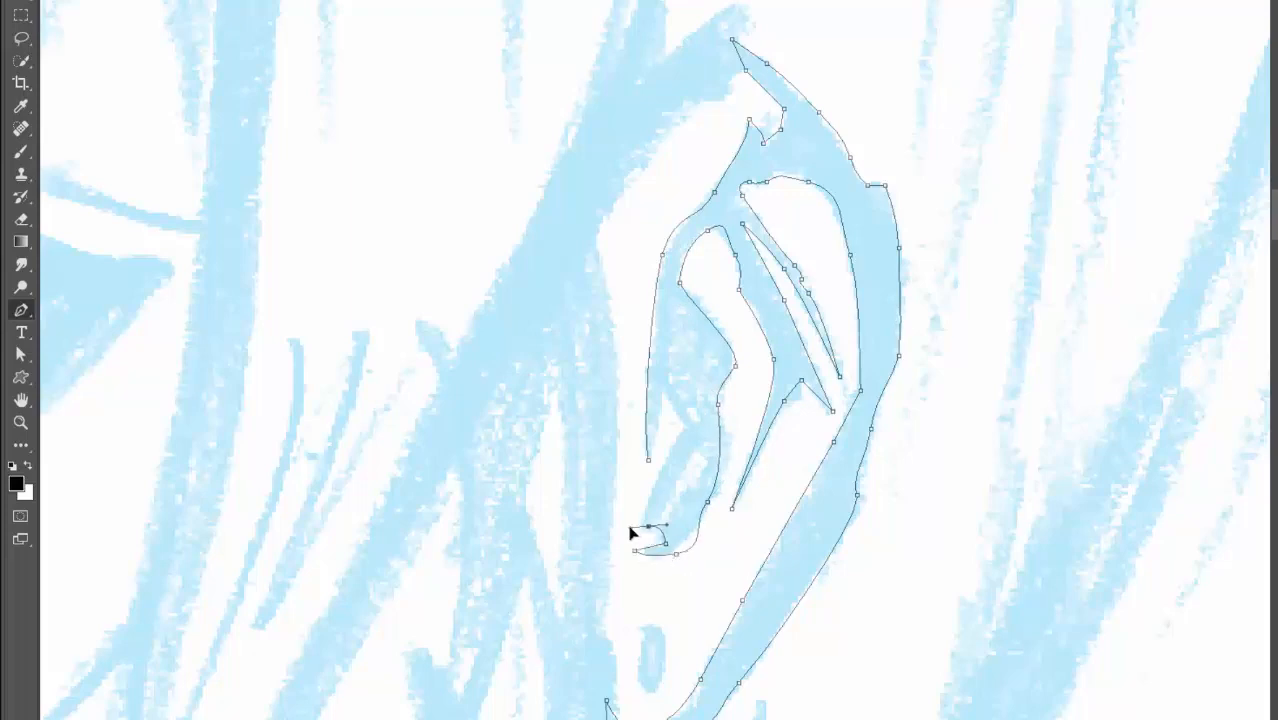
drag(686, 425, 662, 391)
mouse_move(649, 460)
mouse_down()
mouse_move(650, 477)
mouse_move(648, 466)
mouse_up()
key(ctrl+z)
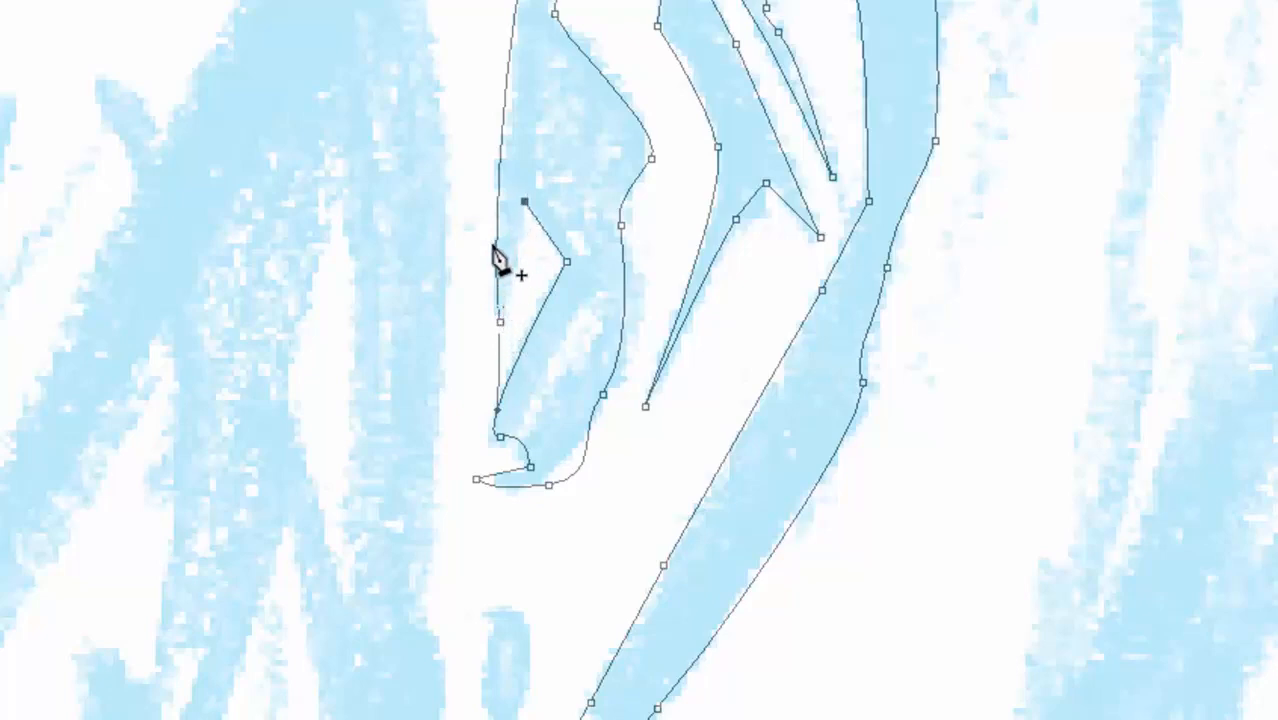
click(501, 322)
key(ctrl+z)
click(501, 322)
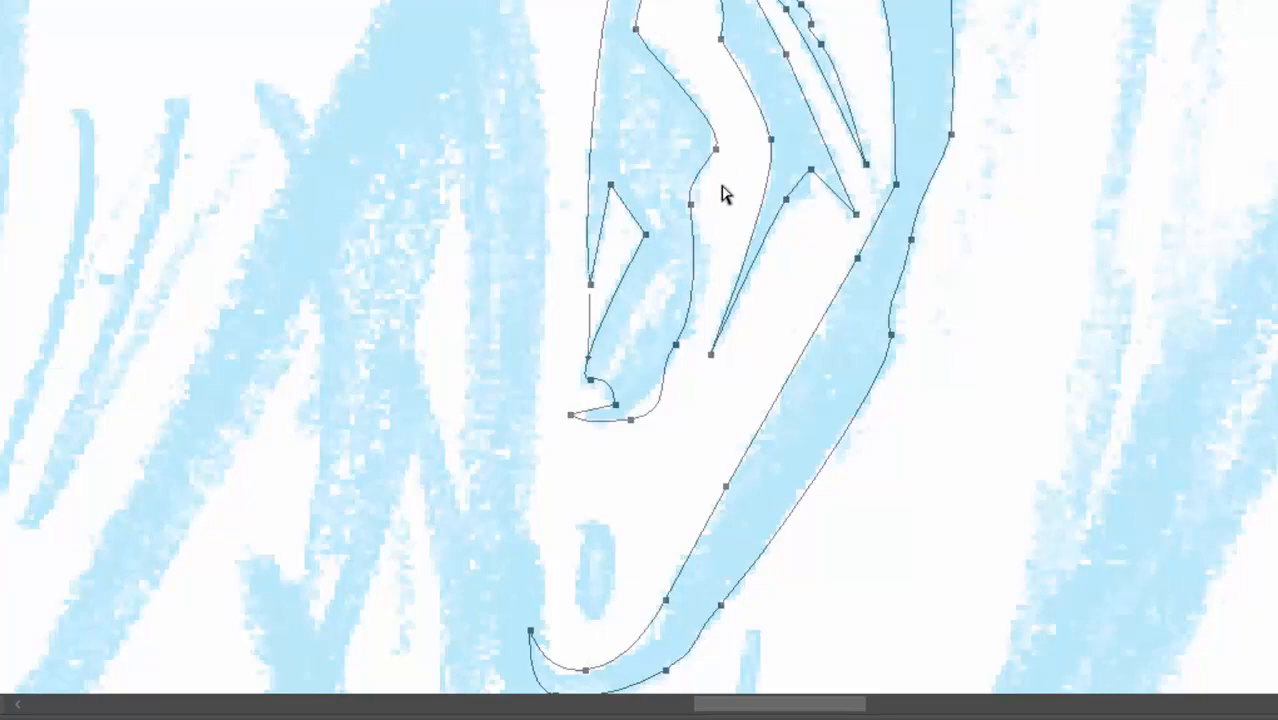
- Reshape the curves at the lower end of the innermost ear shadow by adjusting the closed path's direction handles
drag(715, 149, 739, 130)
click(589, 340)
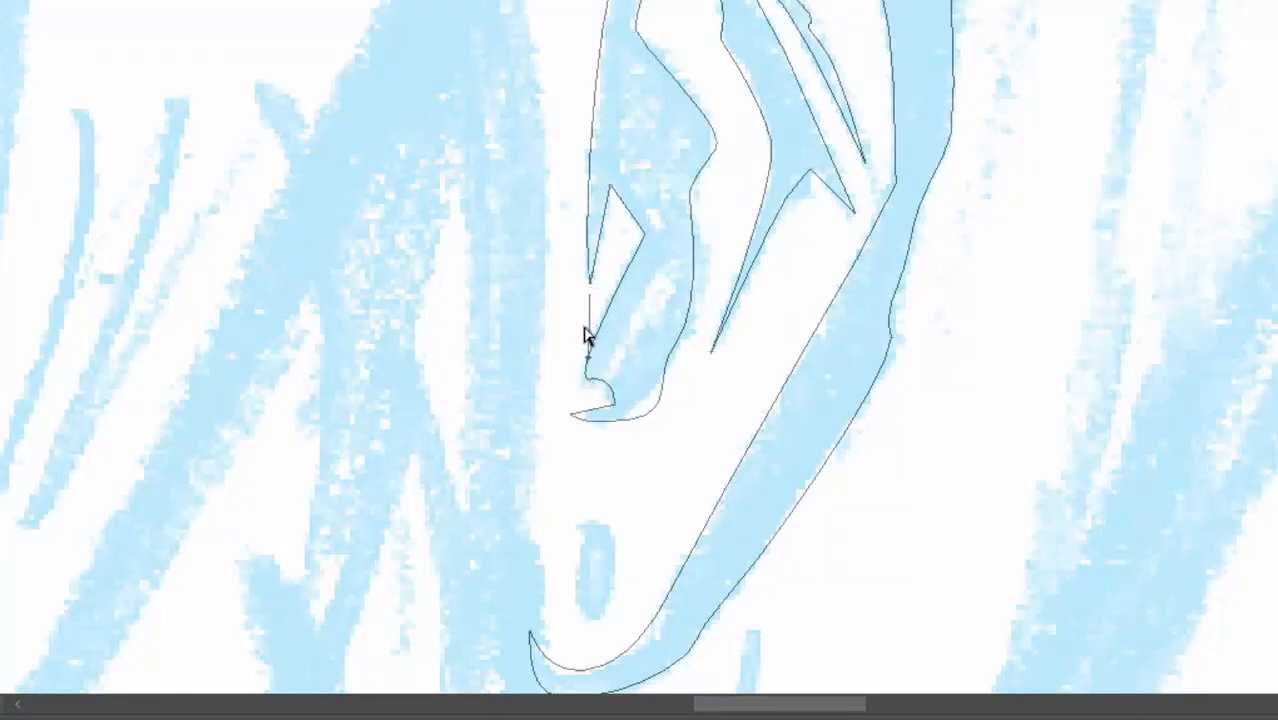
mouse_move(585, 348)
mouse_down()
mouse_move(571, 322)
mouse_move(585, 355)
mouse_move(608, 343)
mouse_up()
key(ctrl+z)
click(590, 355)
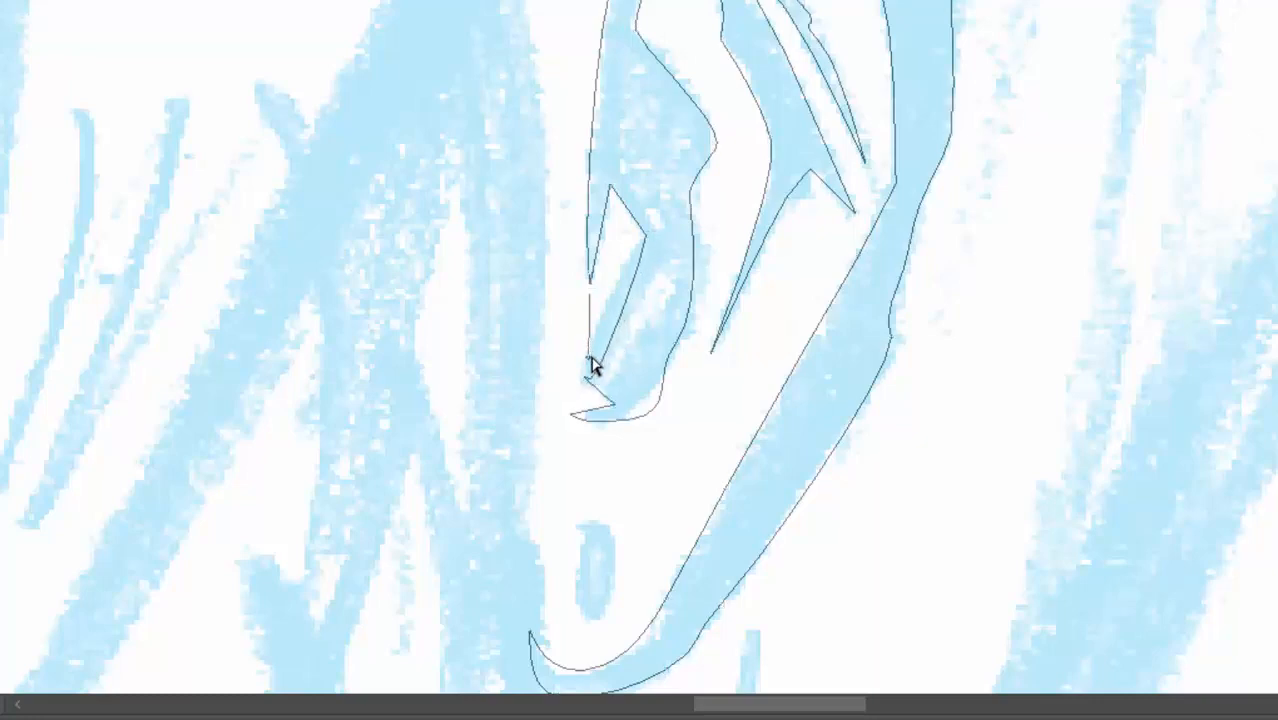
click(599, 351)
click(577, 354)
click(643, 247)
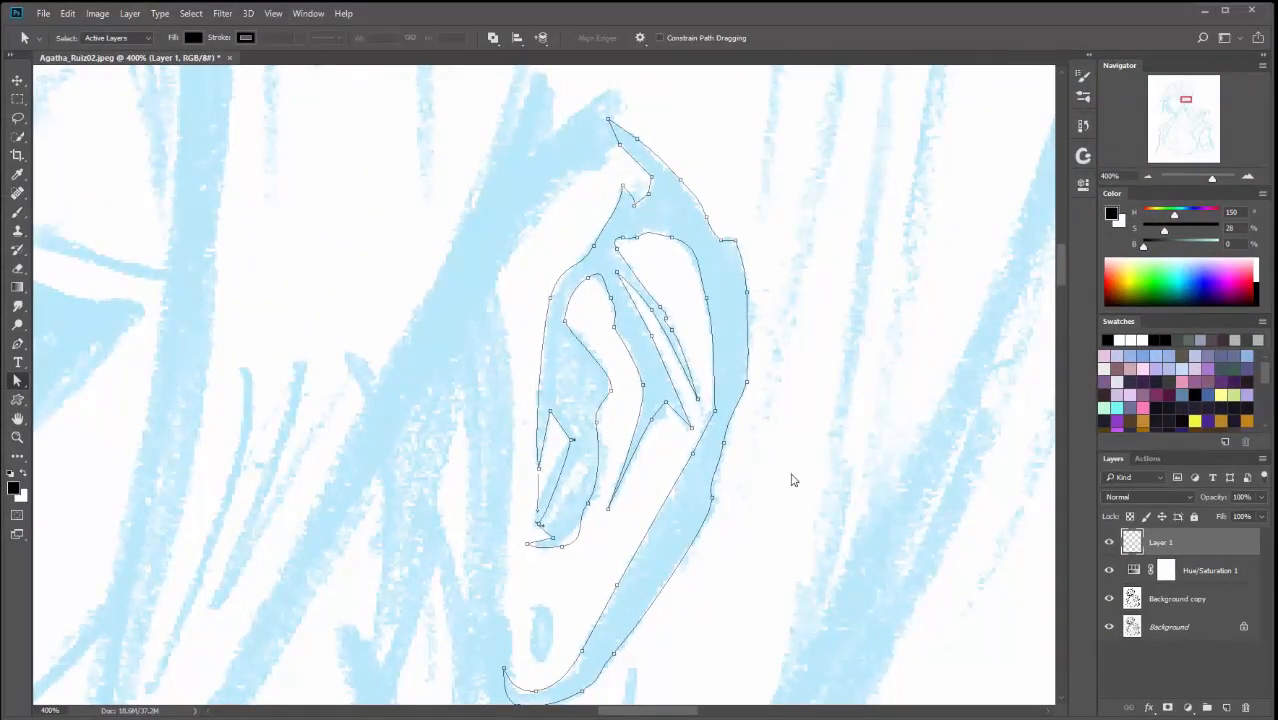
- Fill the ear path with Black on Layer 1, using Normal mode and 100% opacity
drag(788, 486, 808, 460)
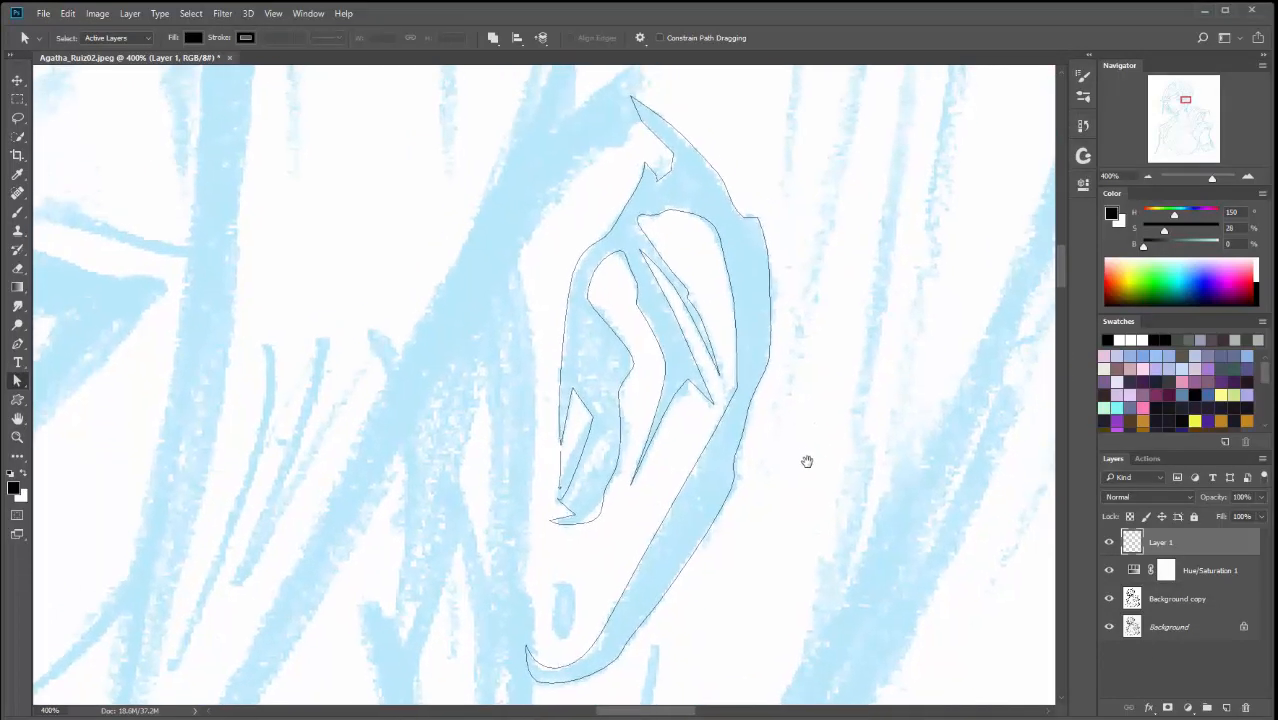
right_click(727, 238)
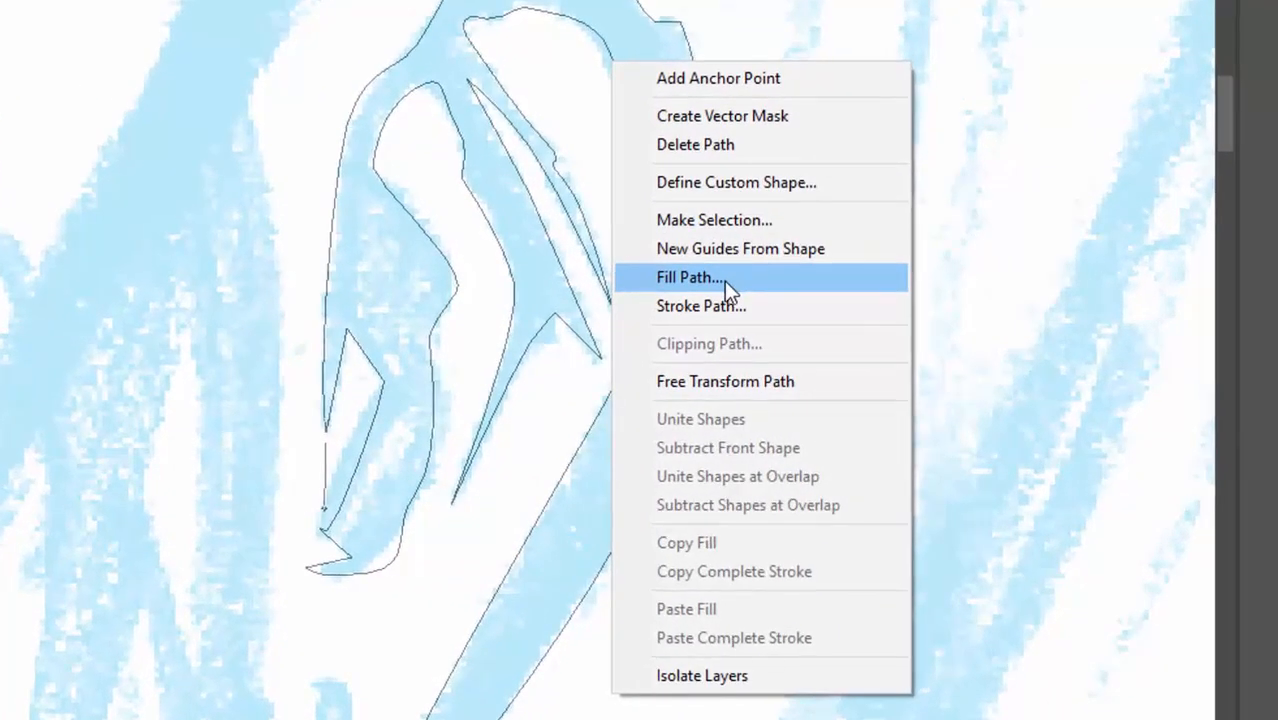
click(781, 357)
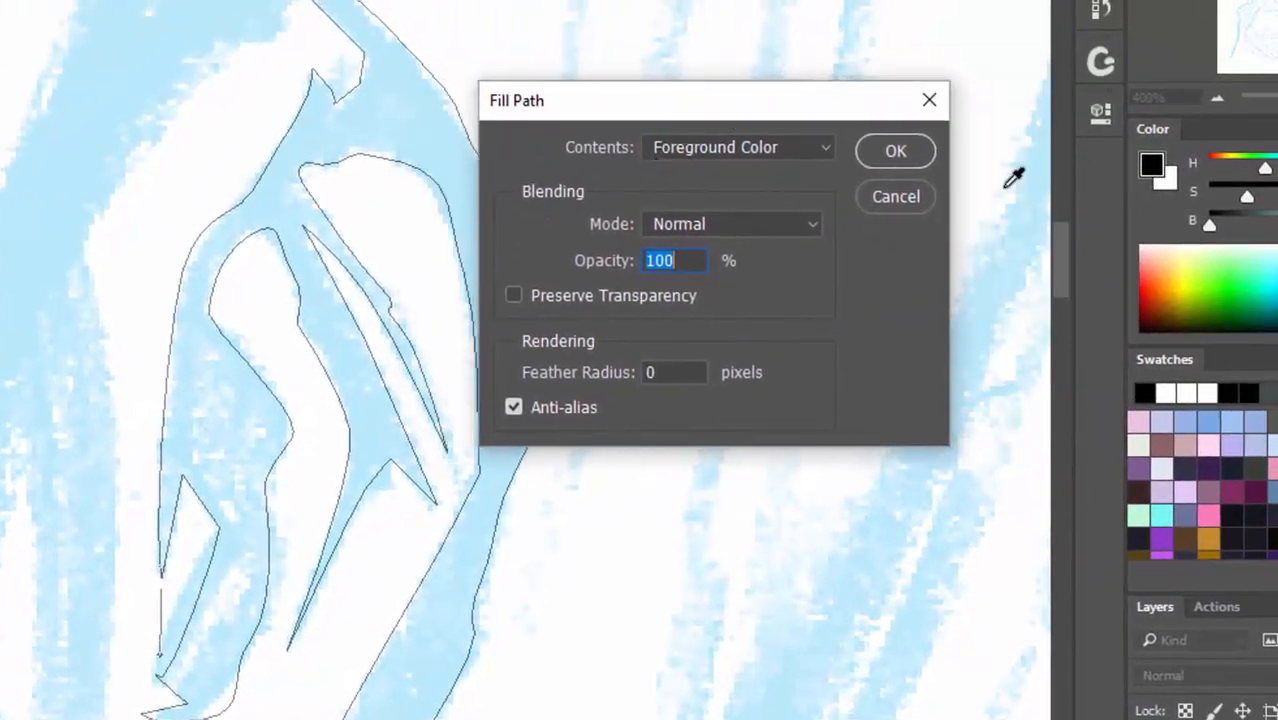
click(820, 147)
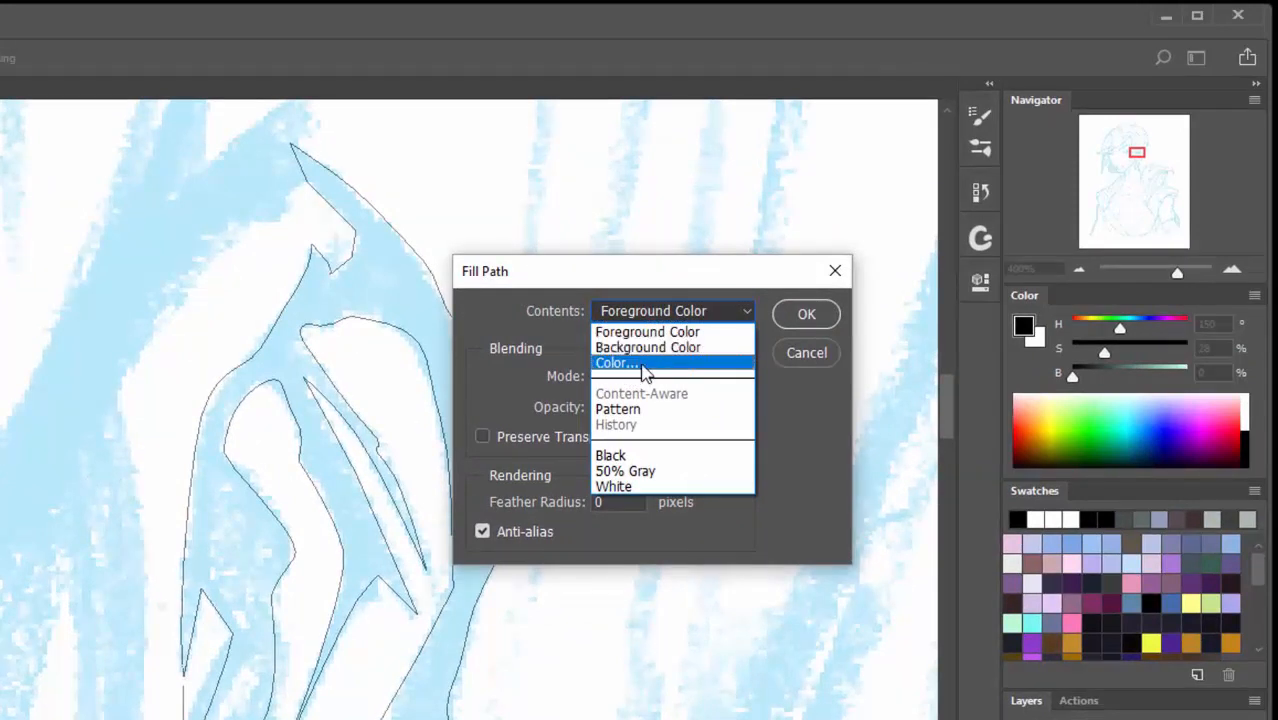
click(624, 458)
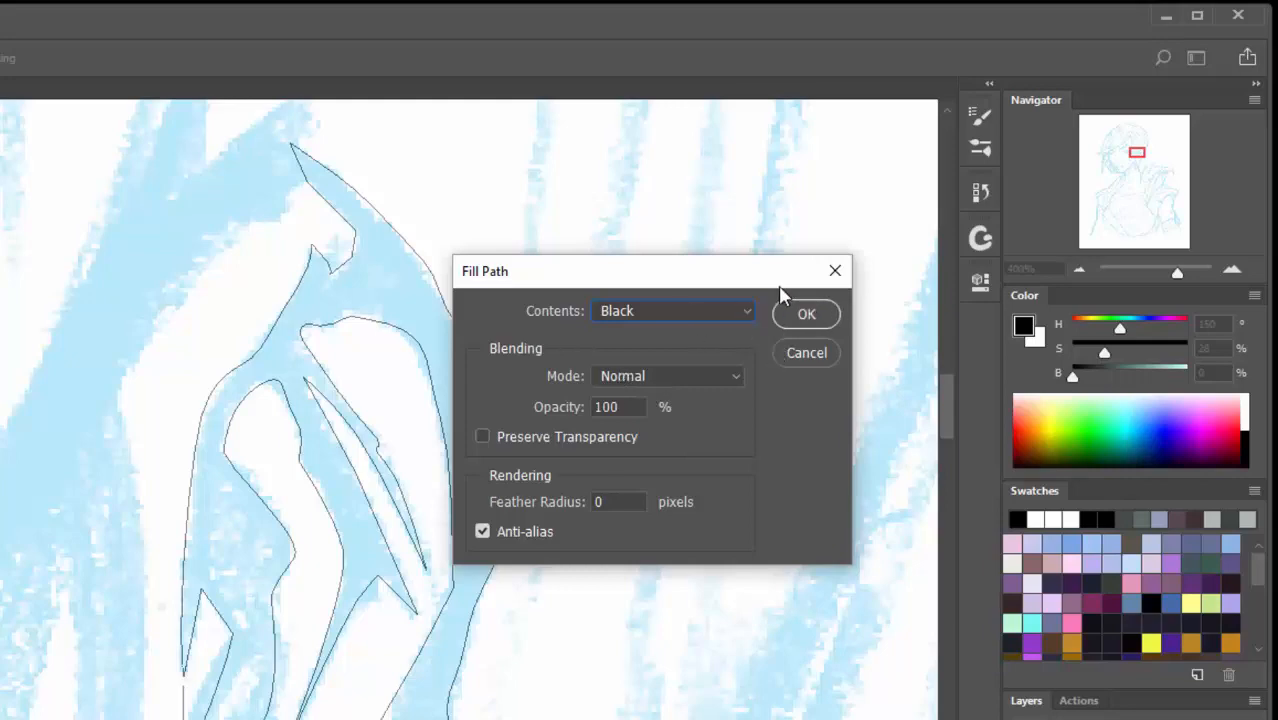
drag(731, 272, 779, 229)
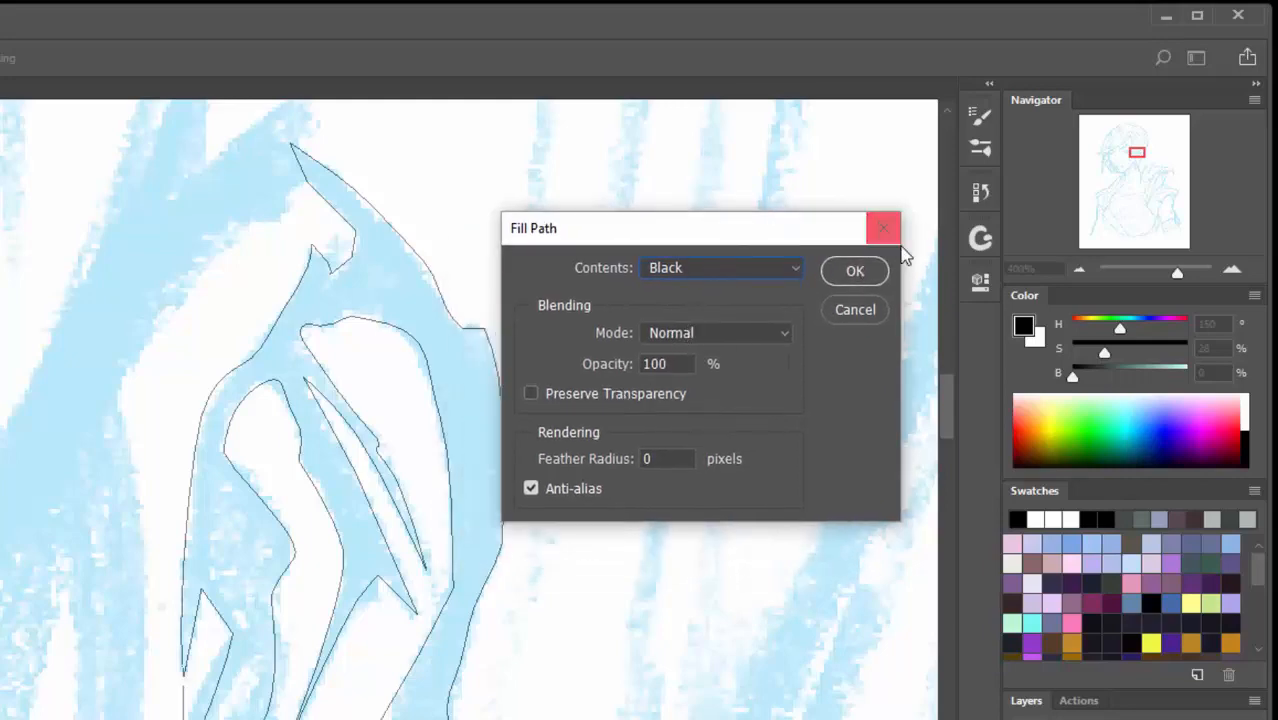
click(850, 271)
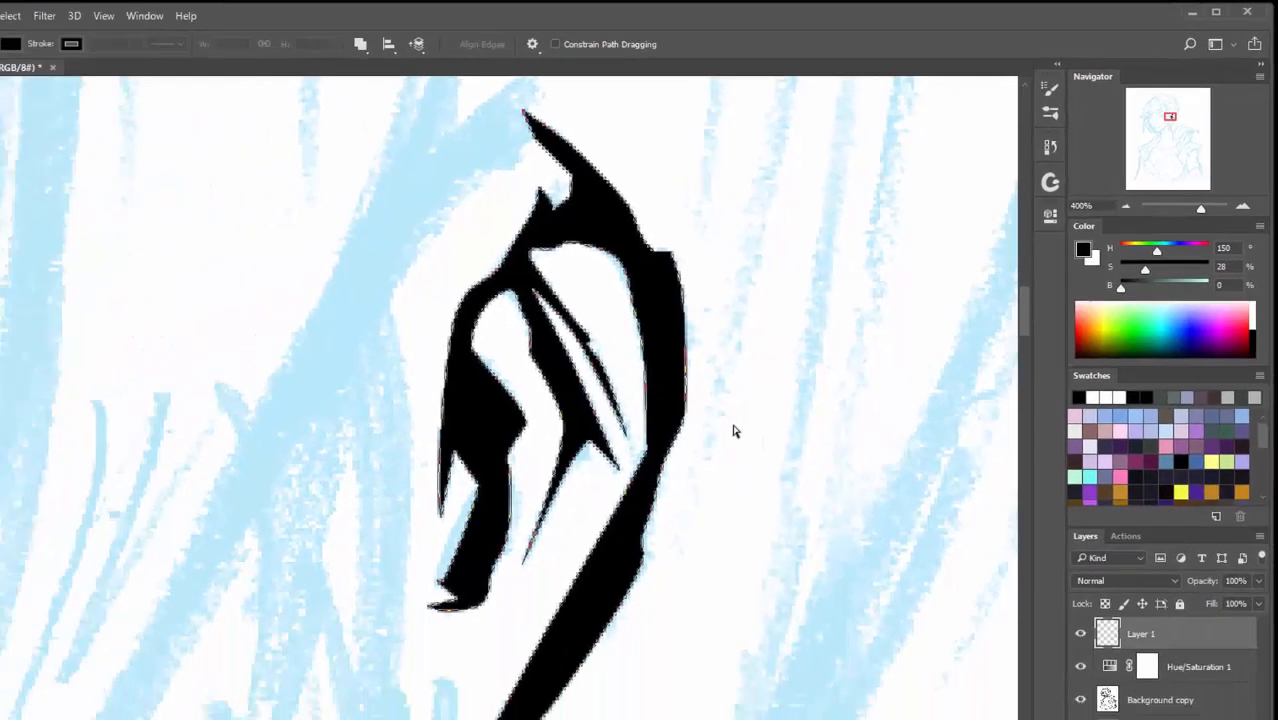
- View the inked ear at 100% zoom without the path outline and compare Layer 1 hidden and visible
key(ctrl+1)
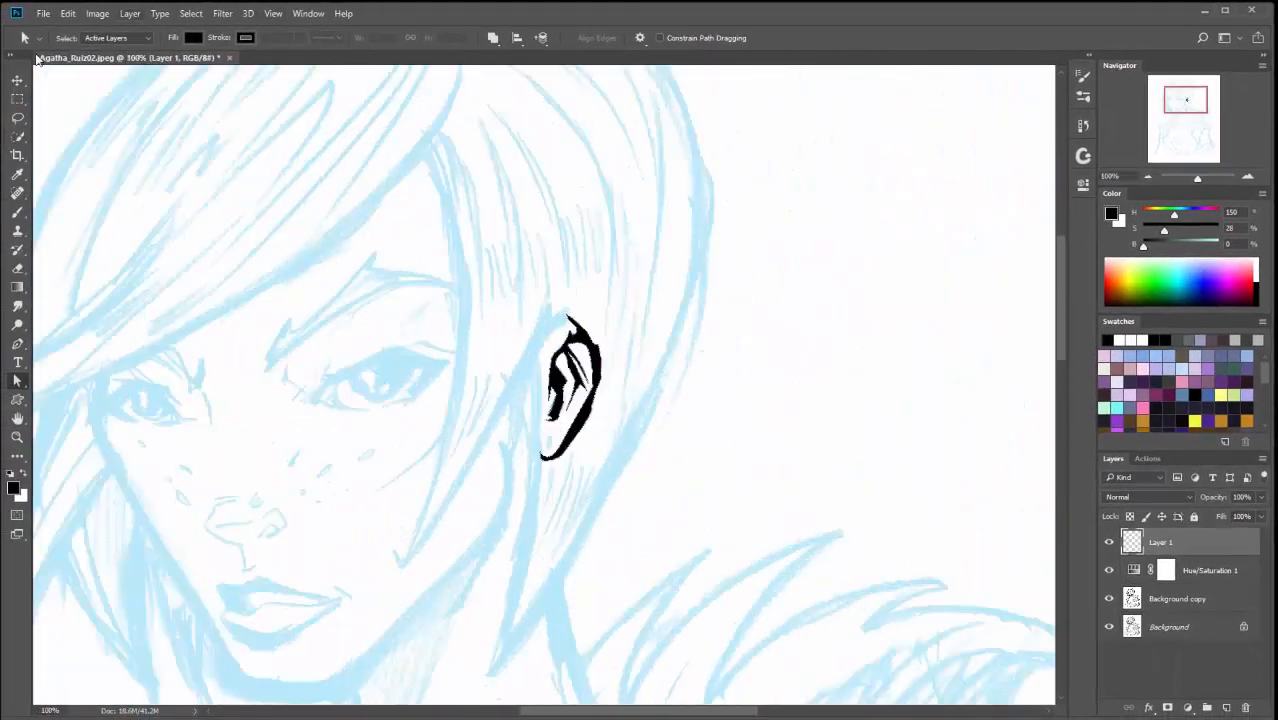
click(16, 80)
drag(609, 274, 885, 318)
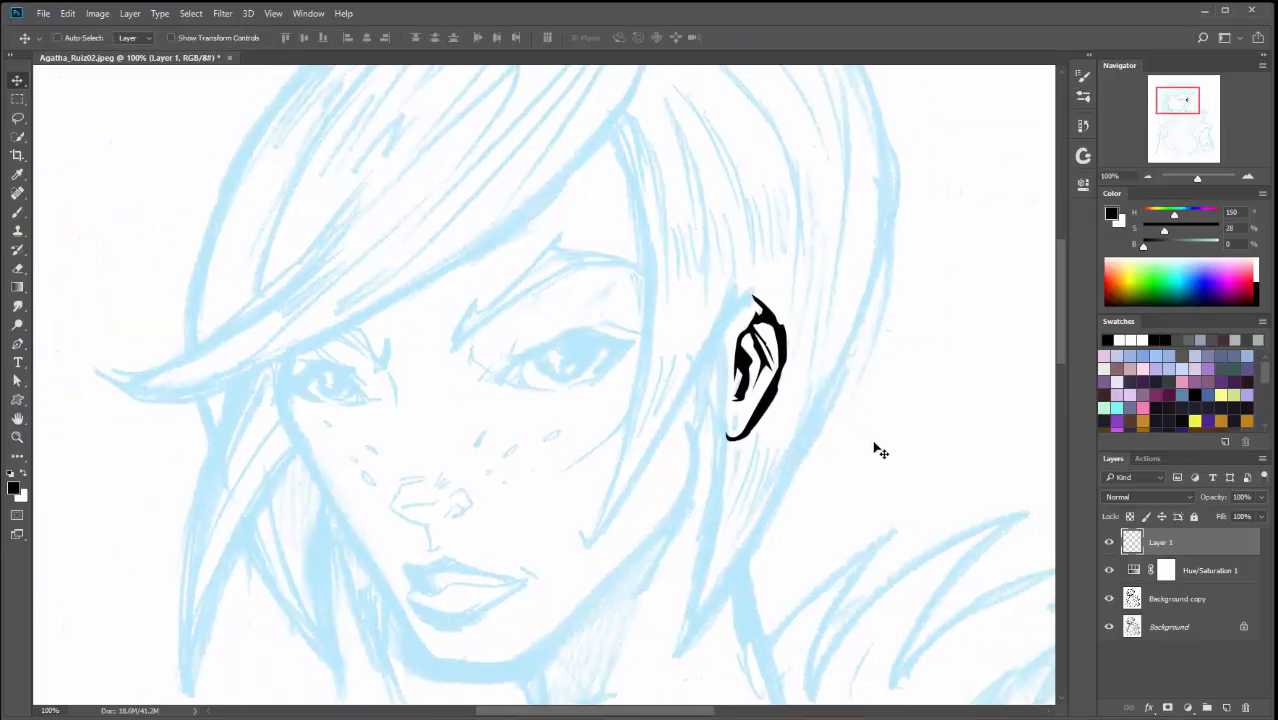
click(1108, 542)
click(1108, 542)
mouse_move(842, 367)
mouse_down()
mouse_move(873, 282)
mouse_move(936, 257)
mouse_move(836, 345)
mouse_up()
drag(848, 391, 873, 346)
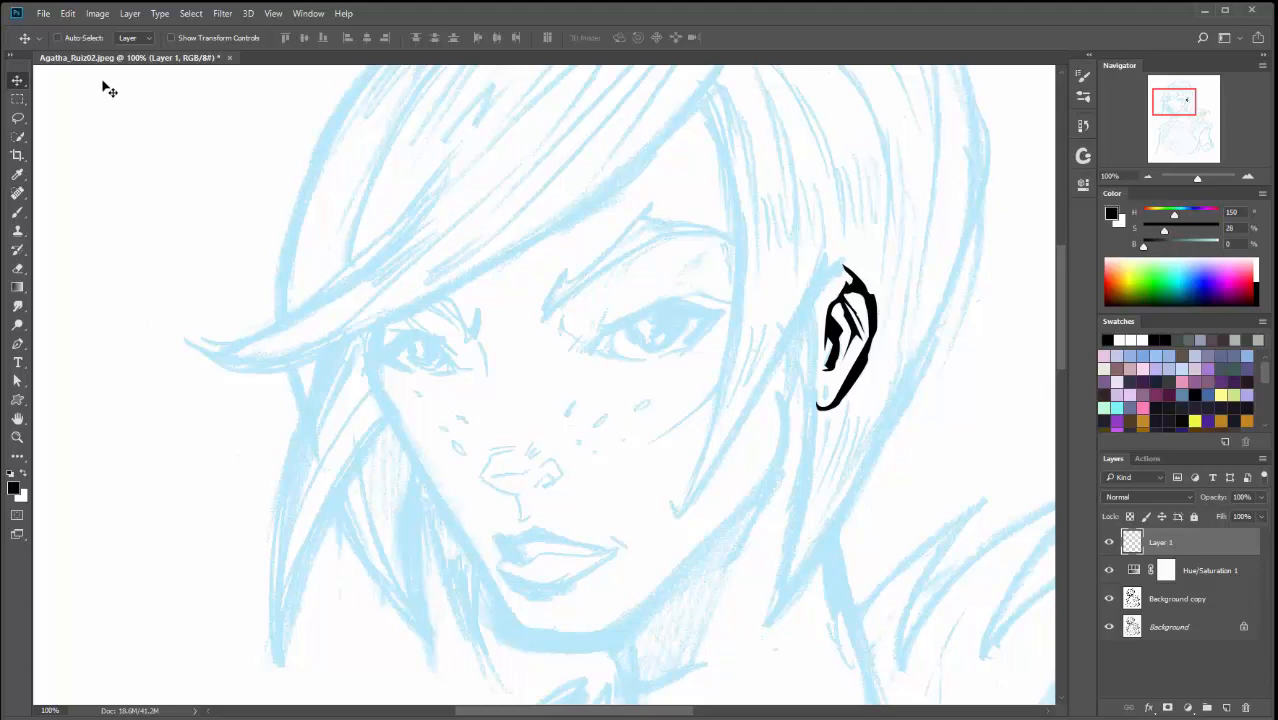
- Switch the Pen tool from Path to Shape mode
click(17, 344)
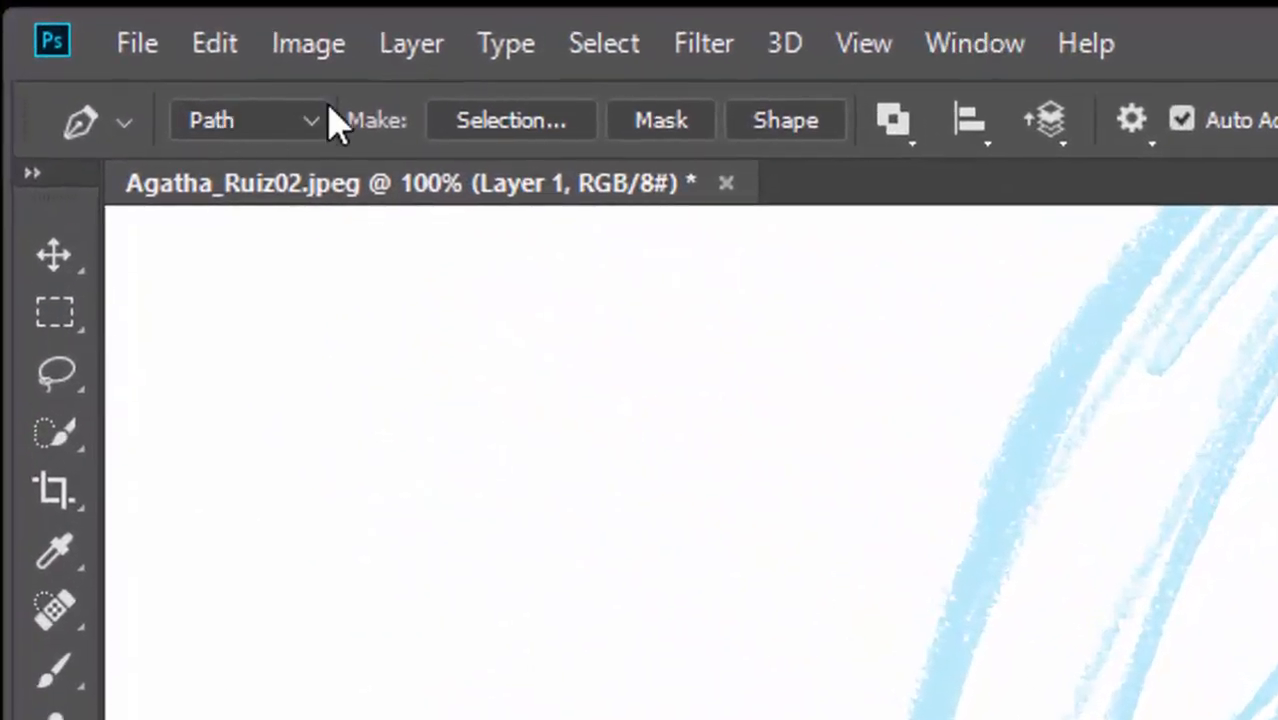
click(320, 125)
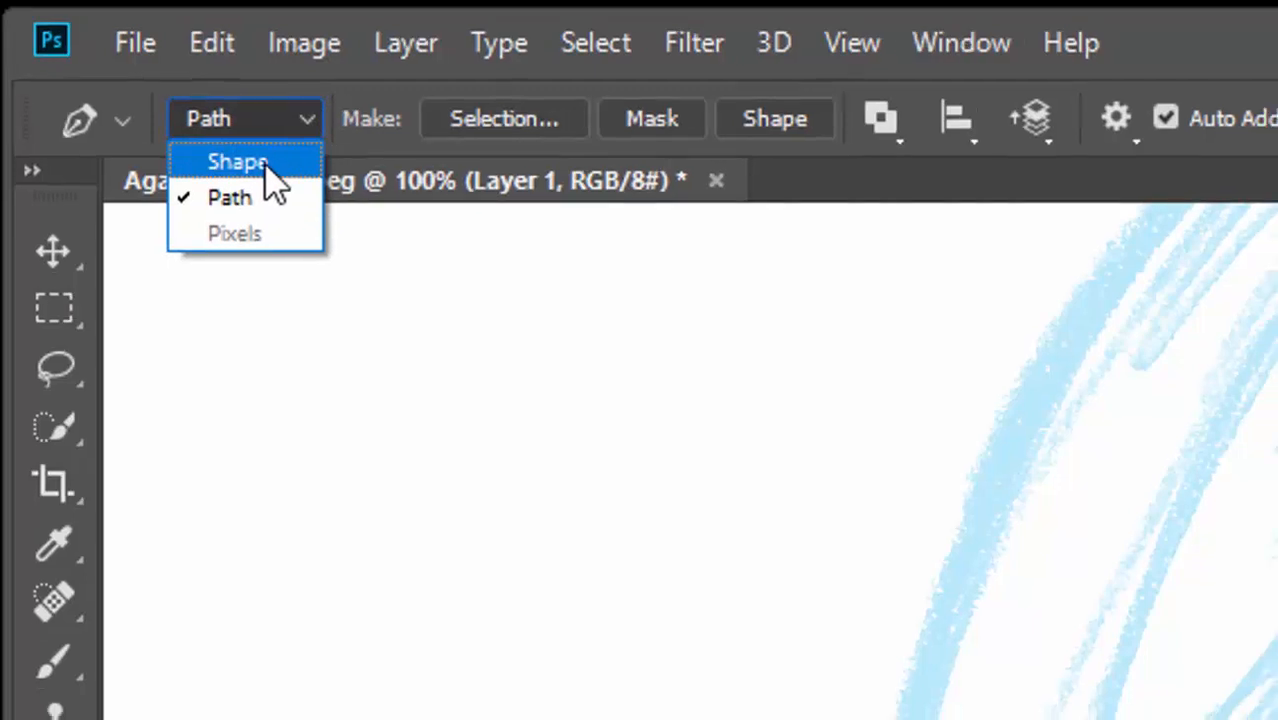
click(268, 167)
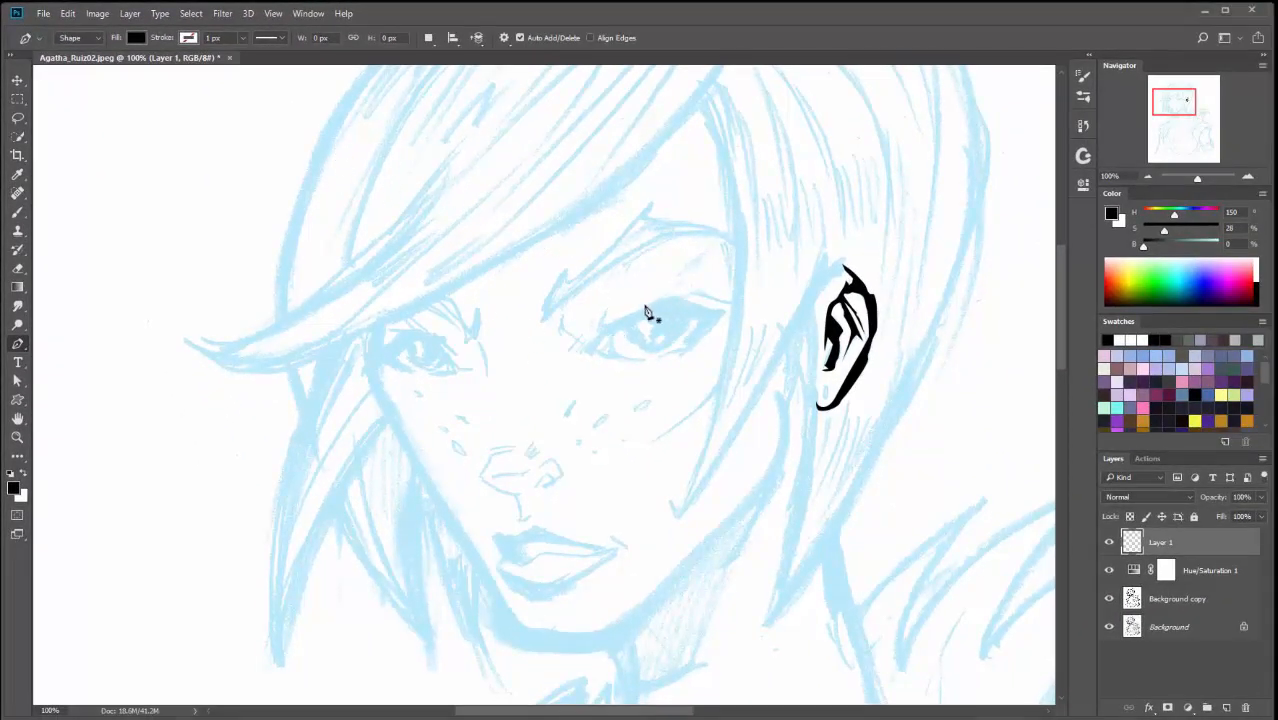
- Configure the Pen tool's shapes with a solid black fill, no stroke and a stroke width of 0 px
ctrl+click(670, 325)
ctrl+click(670, 325)
mouse_move(668, 326)
mouse_down()
mouse_move(617, 363)
mouse_move(551, 380)
mouse_up()
mouse_move(918, 355)
mouse_down()
mouse_move(769, 324)
mouse_move(919, 334)
mouse_up()
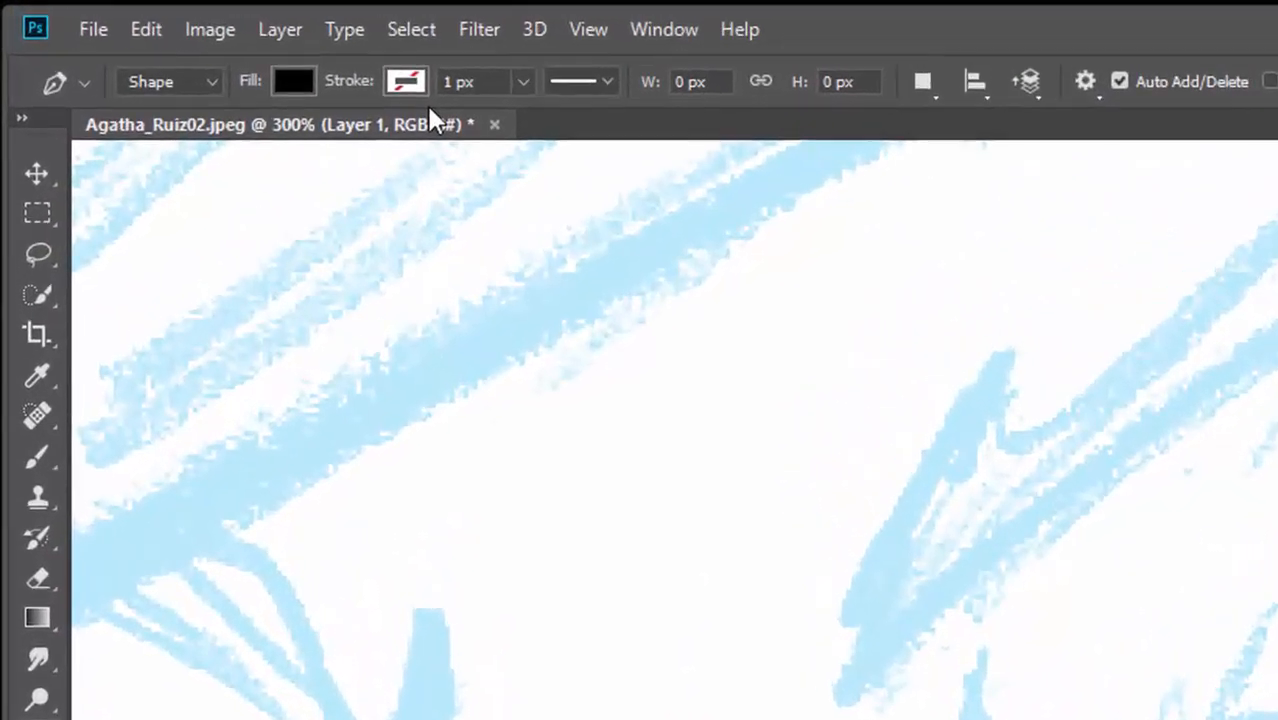
click(139, 39)
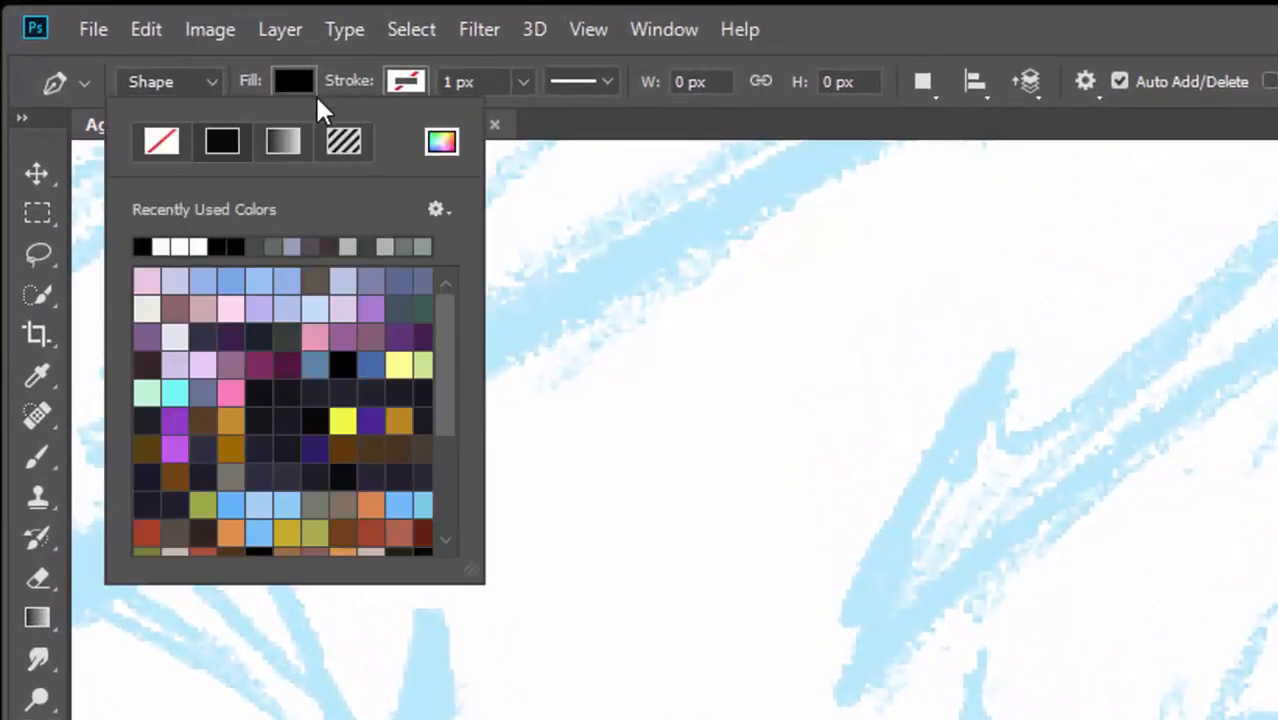
click(228, 145)
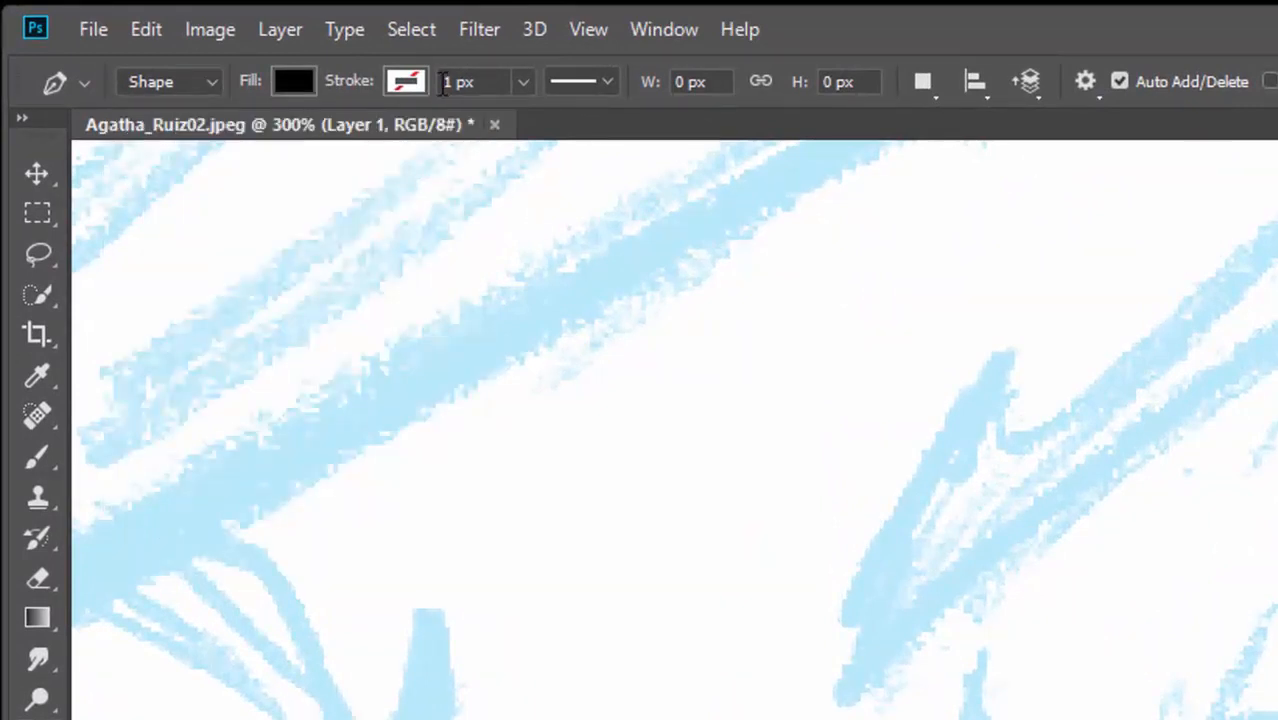
click(407, 83)
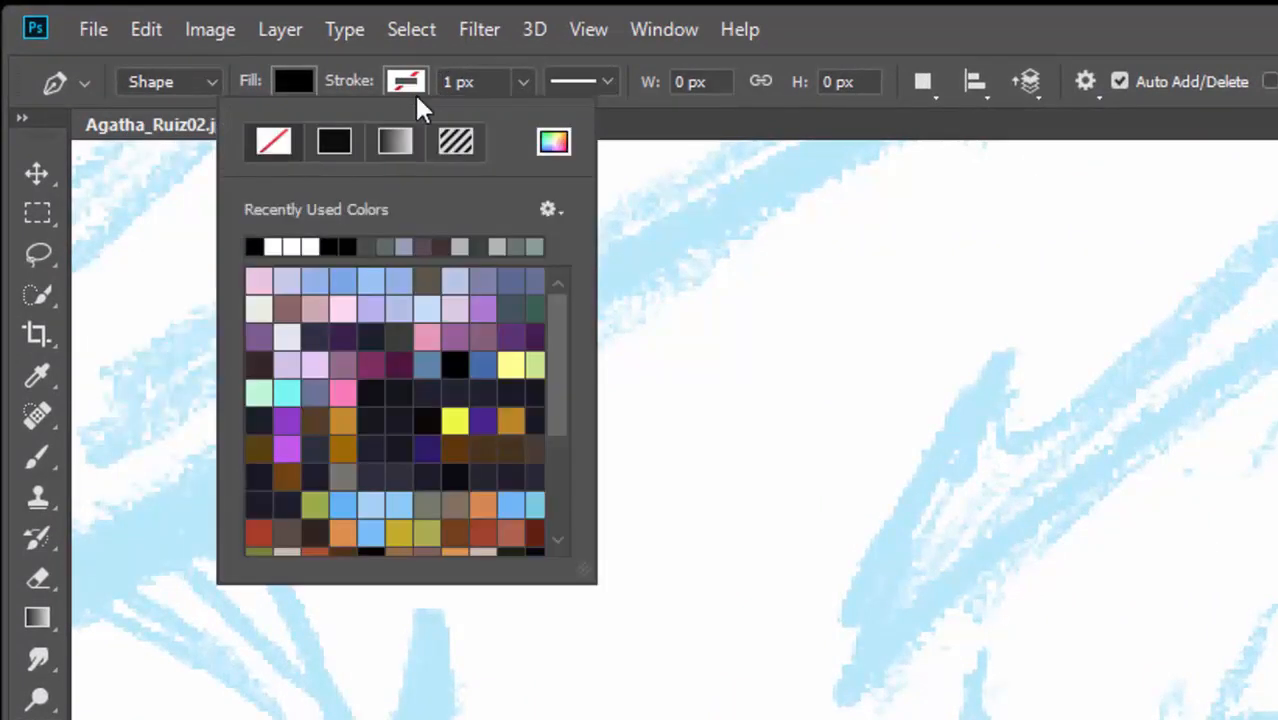
click(494, 82)
text(0)
key(Return)
- Start a shape at the inner end of the larger eye's eyebrow and trace its lower band's upper edge to the outer tip
mouse_move(998, 241)
mouse_down()
mouse_move(750, 465)
mouse_move(525, 320)
mouse_move(641, 424)
mouse_move(907, 329)
mouse_move(776, 303)
mouse_up()
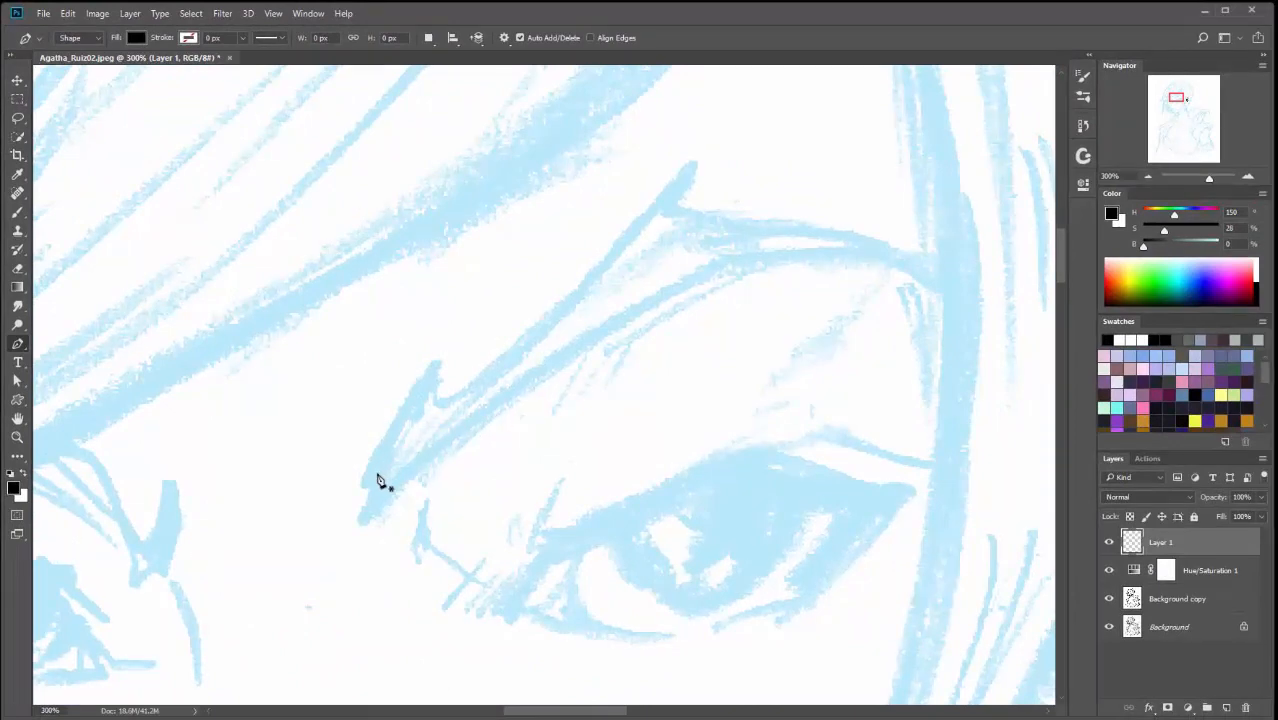
drag(392, 451, 394, 478)
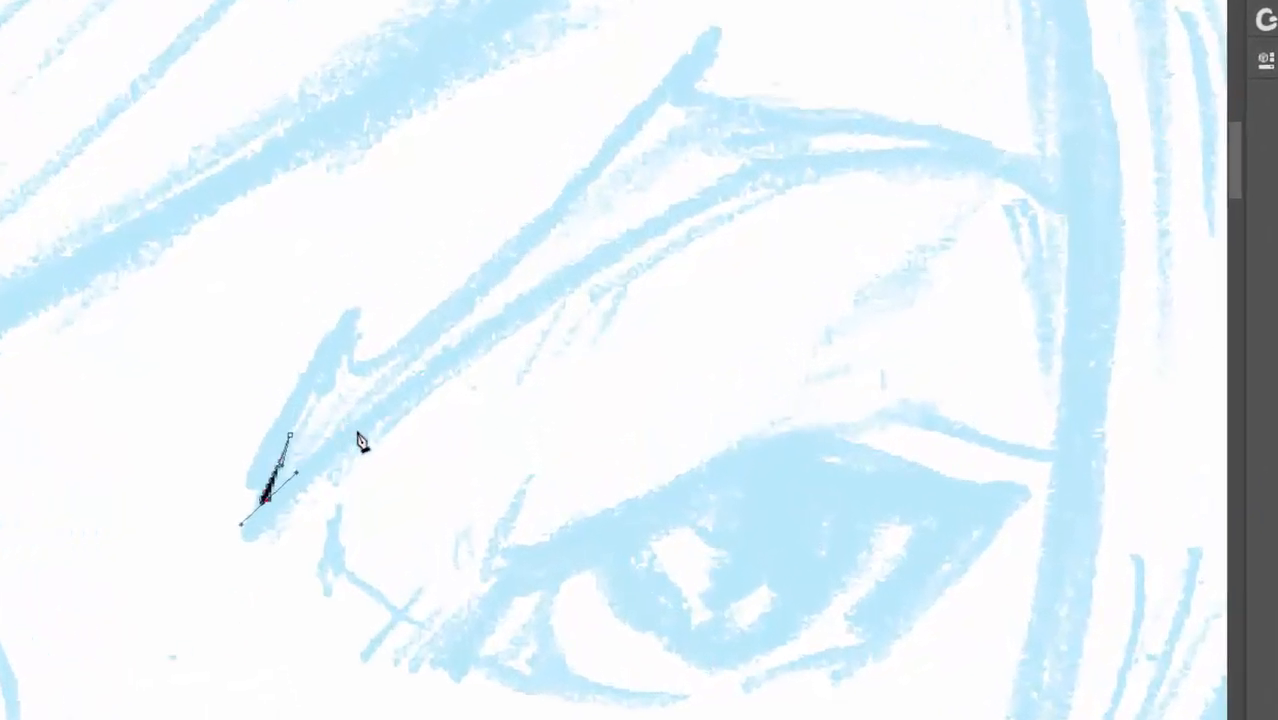
drag(329, 438, 389, 396)
click(441, 349)
click(491, 304)
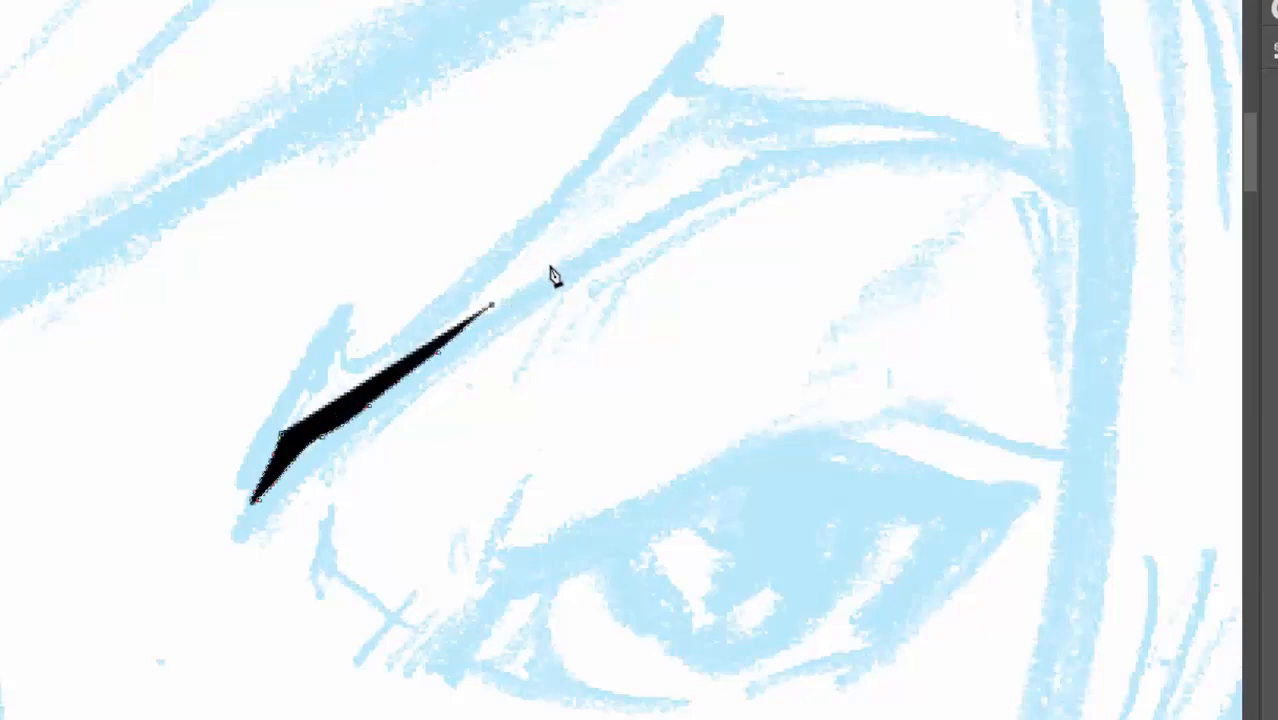
click(550, 279)
drag(576, 249, 668, 202)
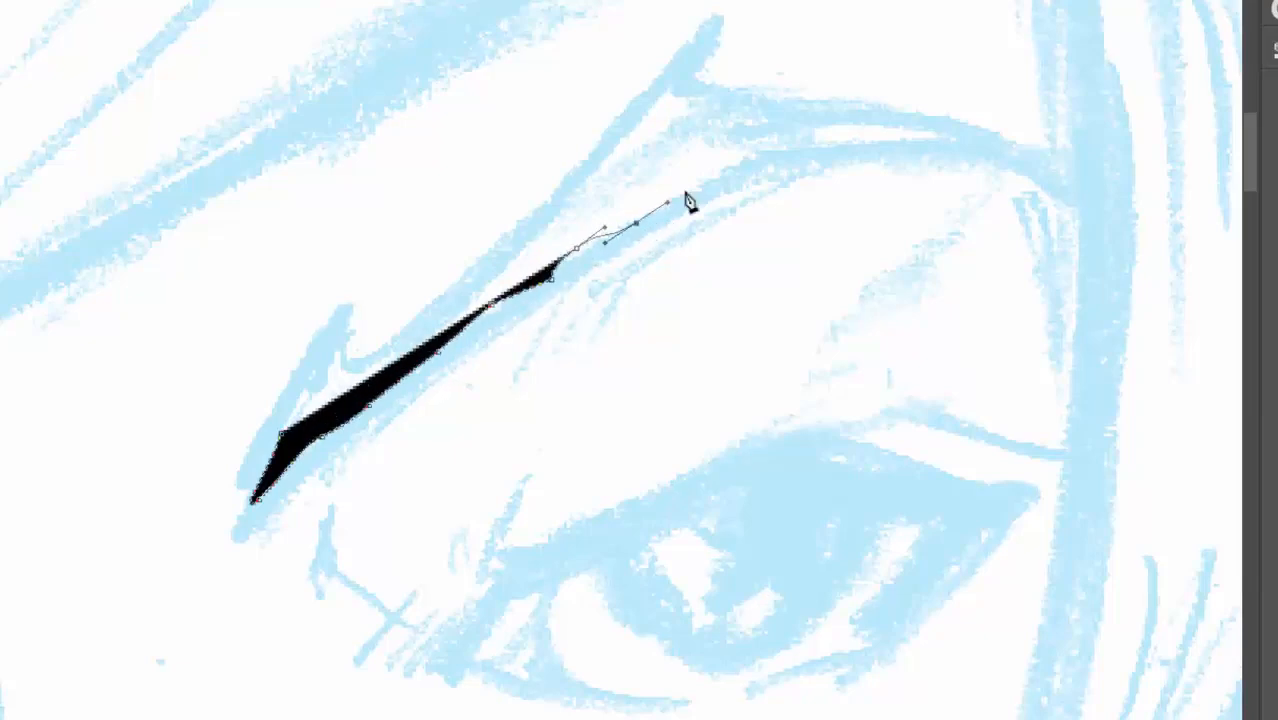
drag(762, 148, 830, 143)
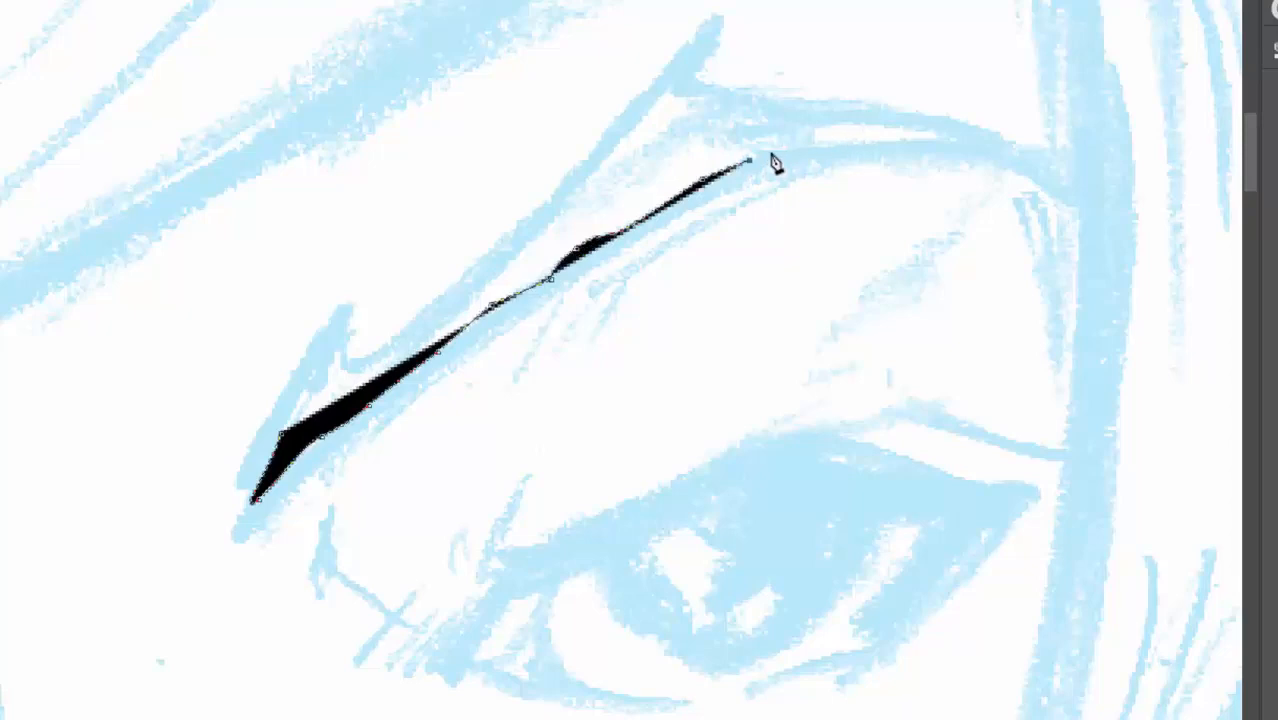
mouse_move(955, 140)
mouse_down()
mouse_move(1003, 143)
mouse_move(957, 116)
mouse_up()
drag(1070, 172, 1072, 220)
- Trace back along the underside of the eyebrow's lower band and reduce the shape layer's opacity to 41%
drag(979, 171, 938, 180)
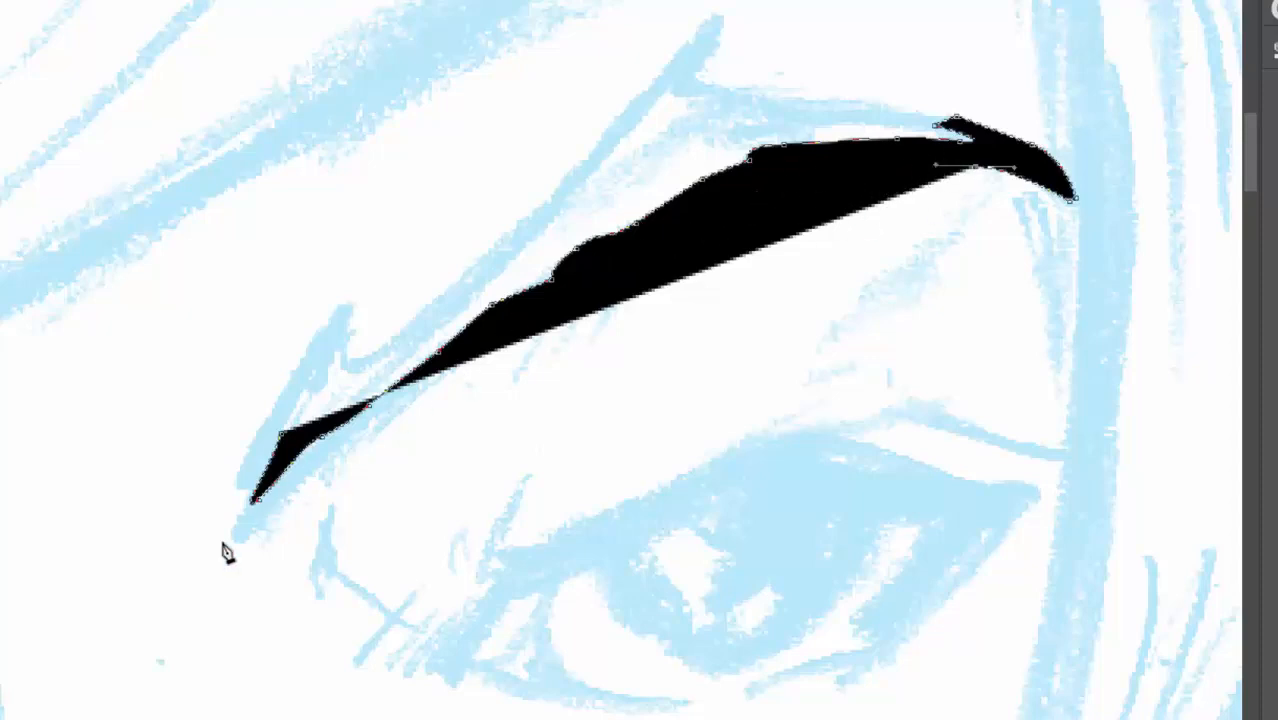
click(801, 176)
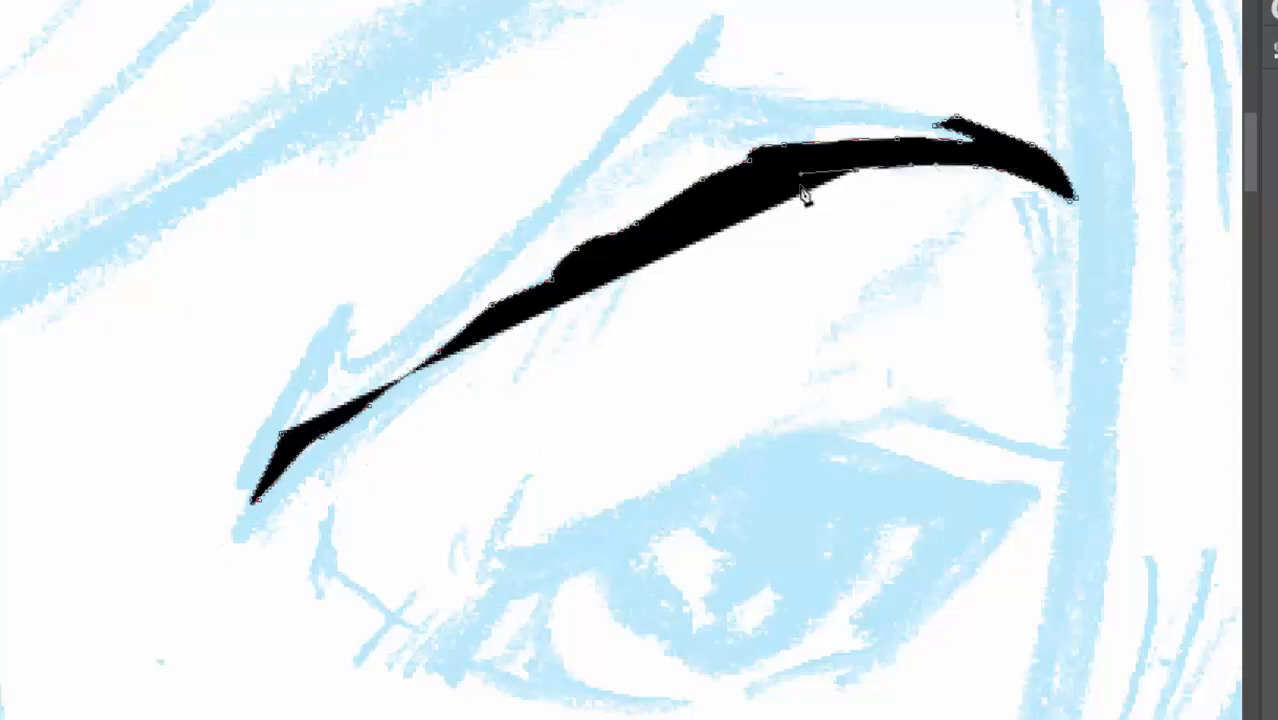
click(766, 177)
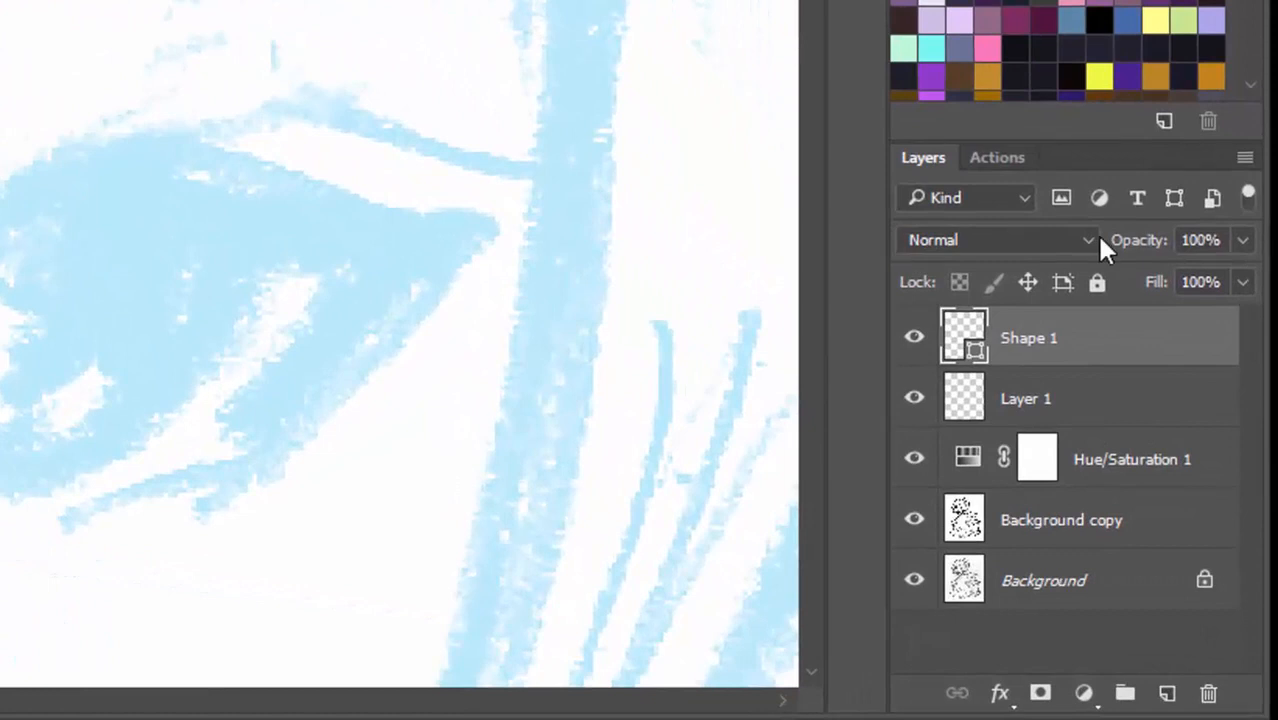
drag(1100, 237, 1098, 246)
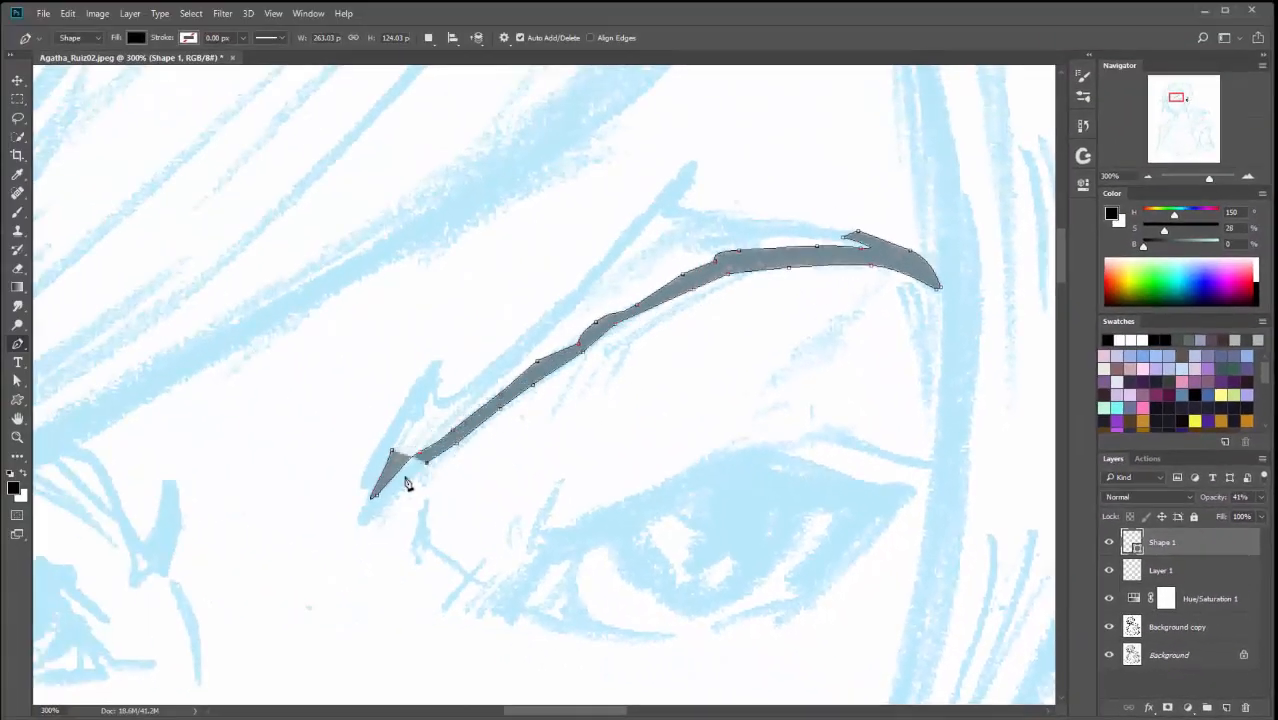
- Continue the shape around the eyebrow's pointed inner end and up to the tip of its small inner spike
click(416, 471)
click(359, 529)
click(357, 508)
click(364, 484)
click(394, 415)
click(418, 378)
click(440, 357)
- Trace the eyebrow's upper outer edge from the notch beside the small spike to the pointed peak
click(440, 401)
click(485, 374)
click(548, 309)
click(585, 285)
click(632, 221)
click(669, 189)
click(701, 155)
- Draw jagged hair-like points along the eyebrow's top edge from the peak toward its outer end
click(683, 204)
click(713, 209)
click(715, 214)
click(789, 211)
click(726, 220)
click(787, 220)
click(758, 226)
click(808, 222)
click(819, 229)
click(839, 229)
- Trace the jagged underside of the upper band back to the inner corner beneath the eyebrow's peak
click(828, 237)
click(776, 237)
click(754, 238)
click(687, 246)
click(730, 233)
click(694, 222)
click(665, 220)
click(661, 207)
- Trace the upper band's inner edge and jagged notch to complete the eyebrow, about 269 by 173 px, and restore the layer's opacity to 100%
click(596, 292)
click(553, 328)
click(502, 372)
click(476, 398)
click(433, 435)
click(463, 396)
click(436, 411)
click(431, 392)
click(422, 420)
click(405, 420)
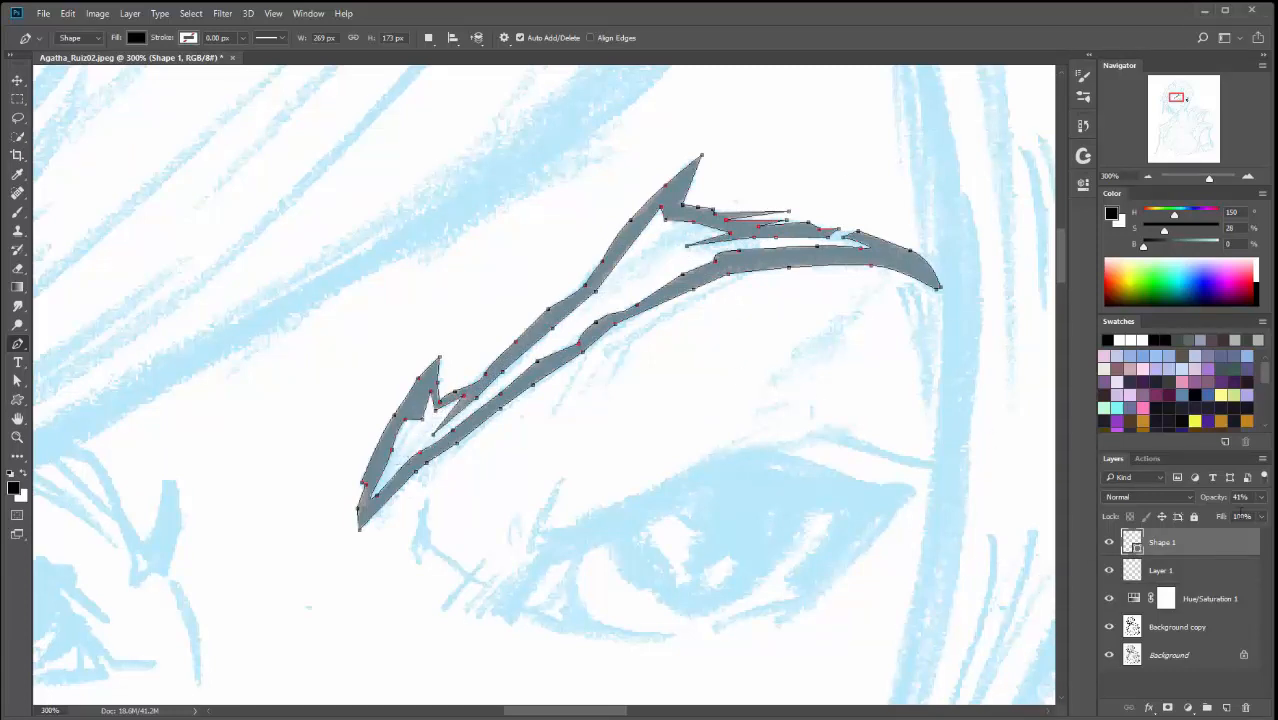
key(Return)
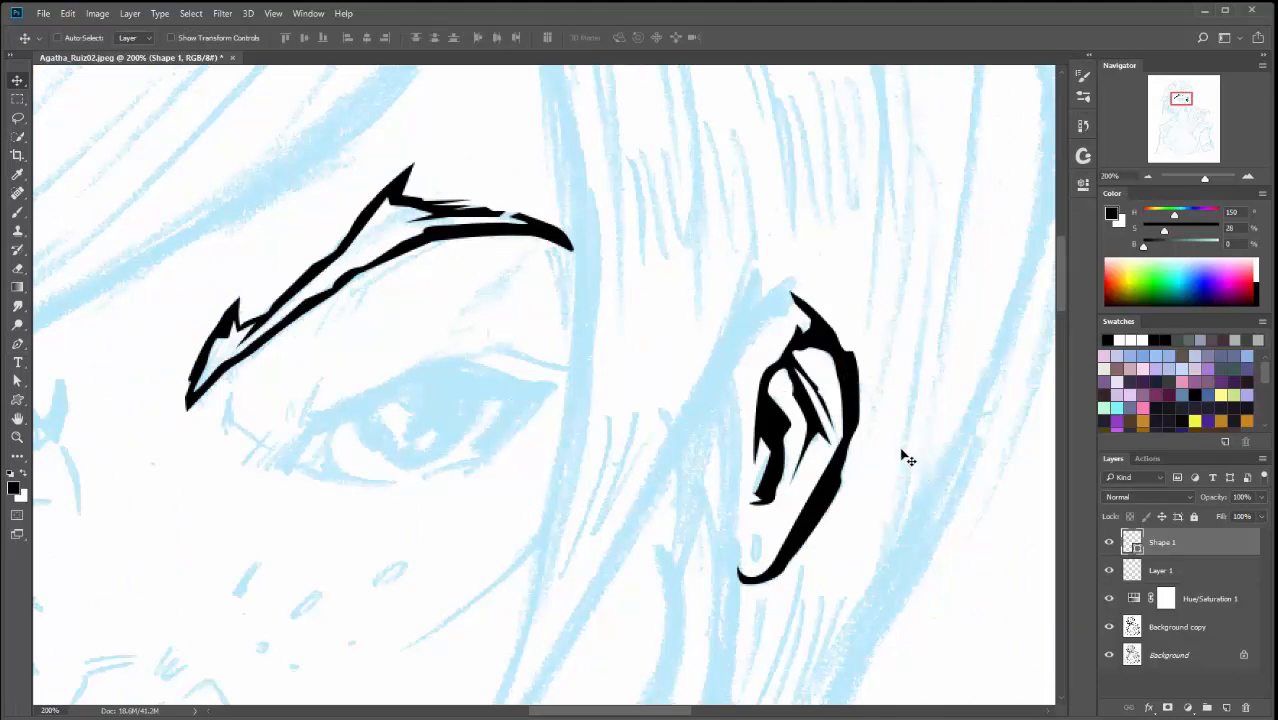
- Compare Layer 1 with the Shape 1 layer using the Path Selection tool, then select the eyebrow path on Shape 1
click(1096, 570)
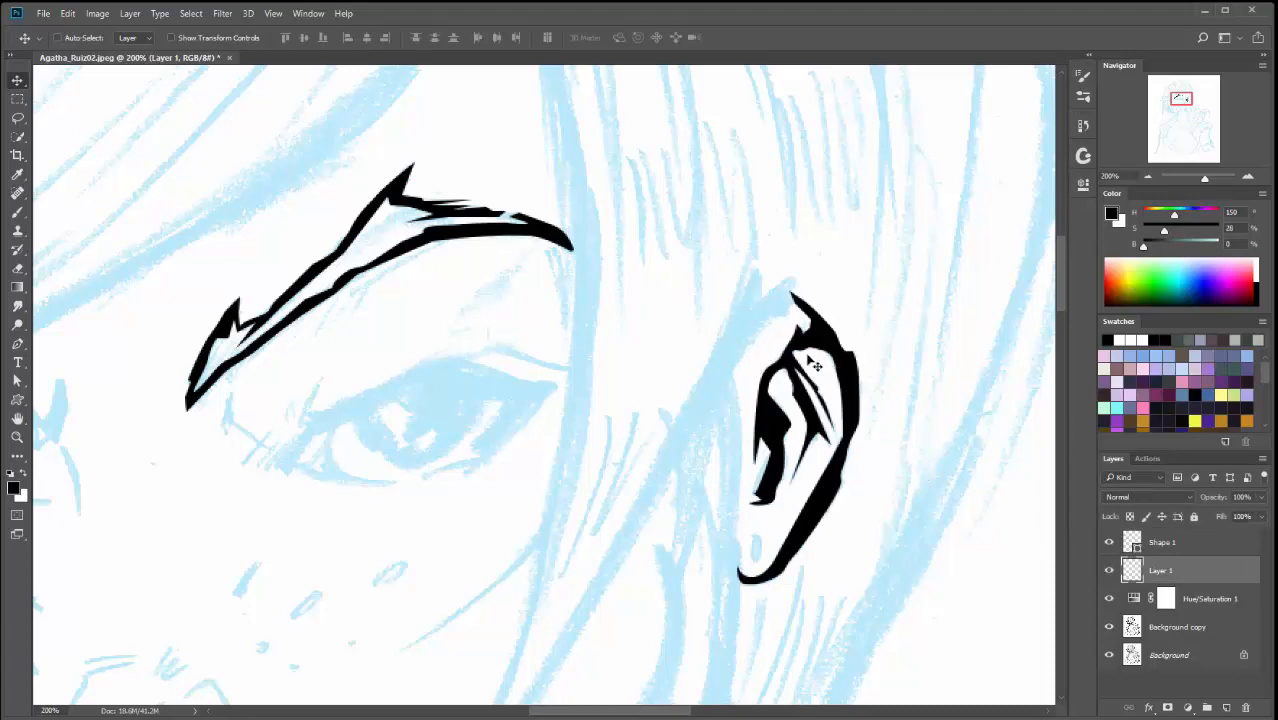
click(17, 381)
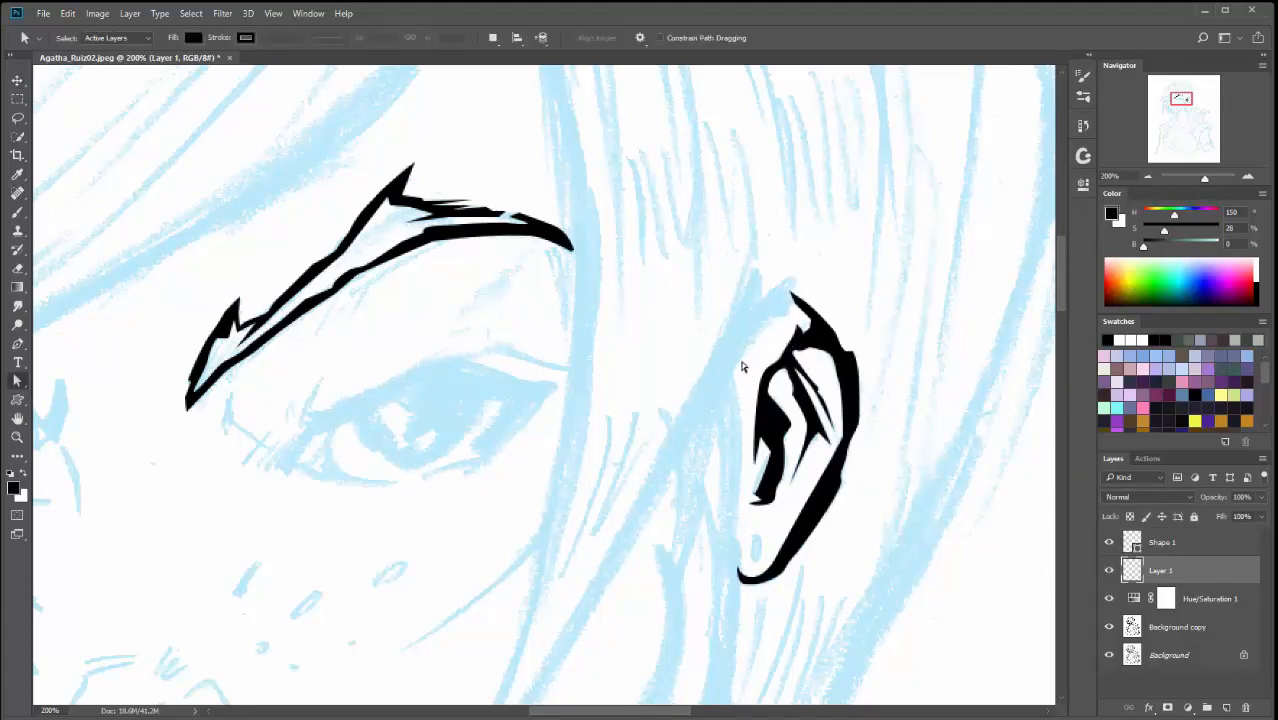
click(1182, 541)
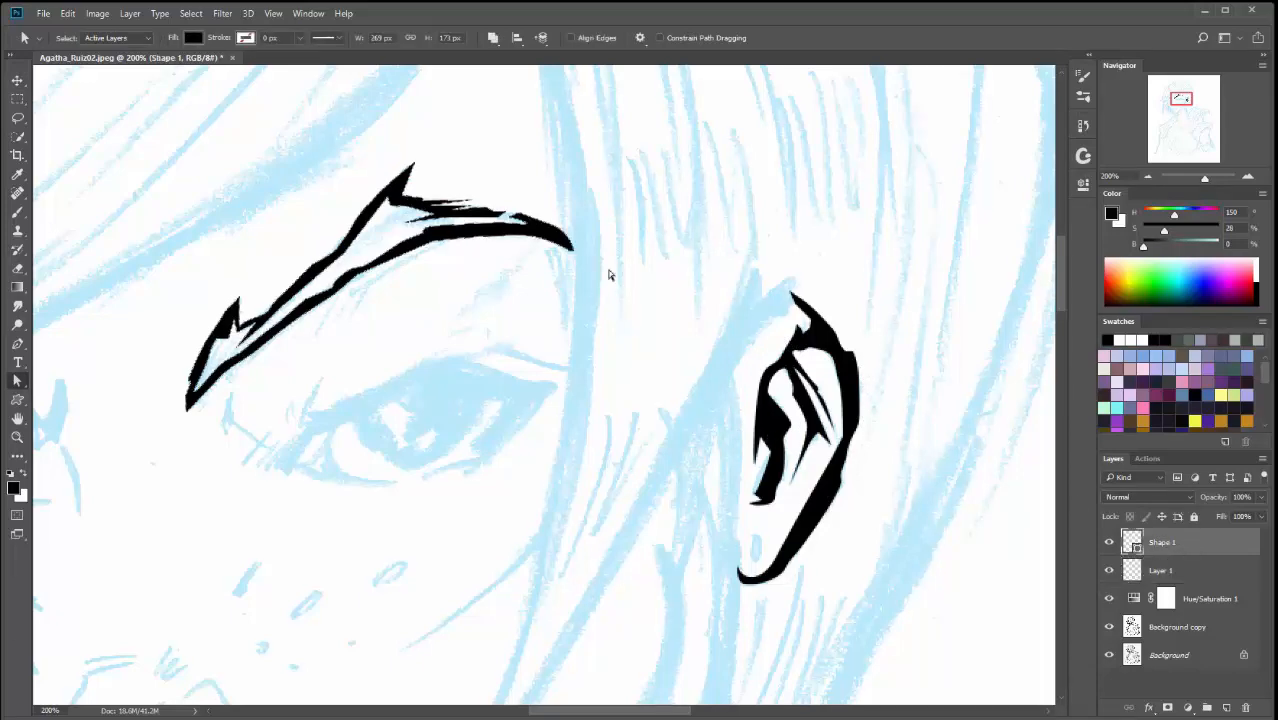
click(491, 231)
- Smooth the bump on the eyebrow's lower edge by deleting anchor points, and pull a small spike out of its upper edge
drag(453, 289, 659, 325)
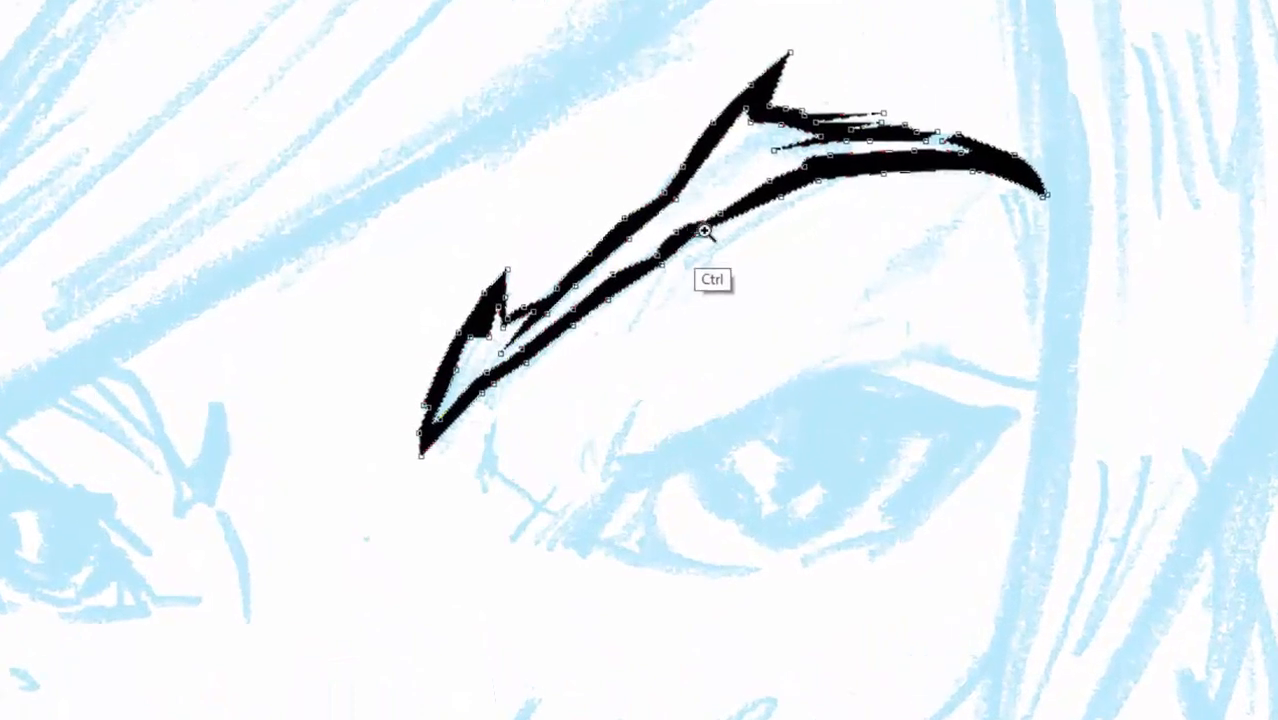
ctrl+click(712, 221)
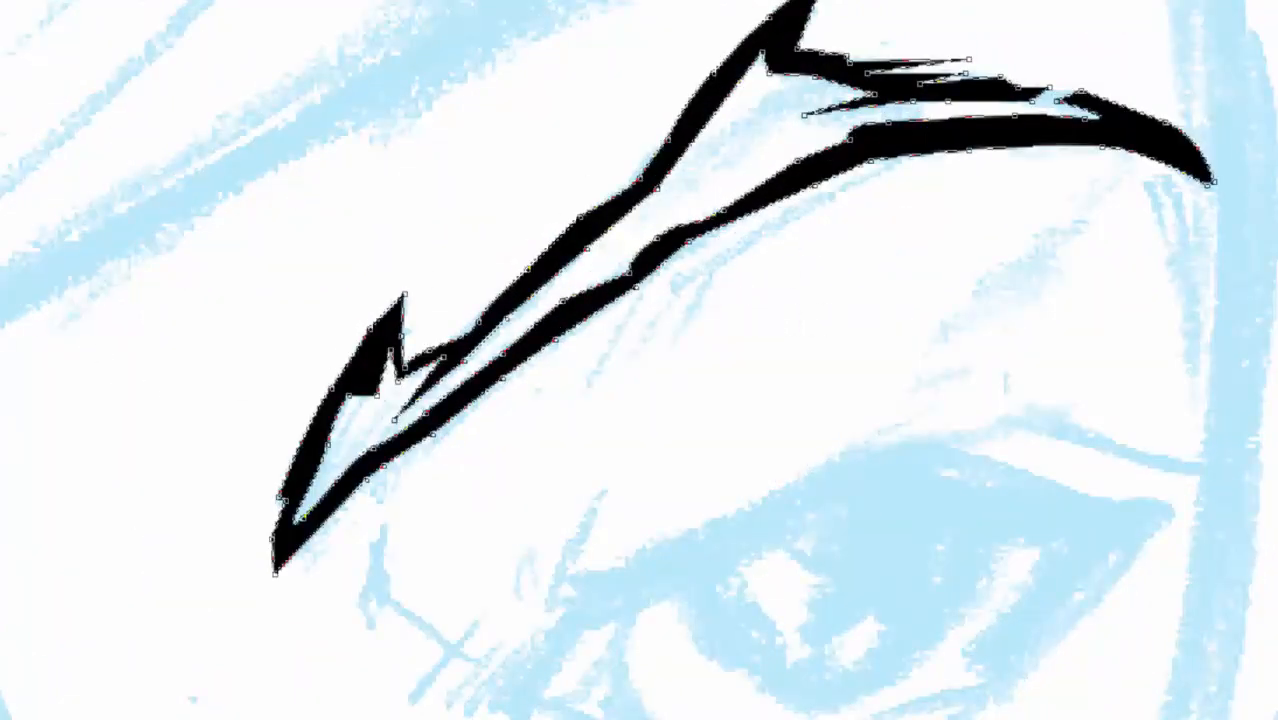
click(664, 243)
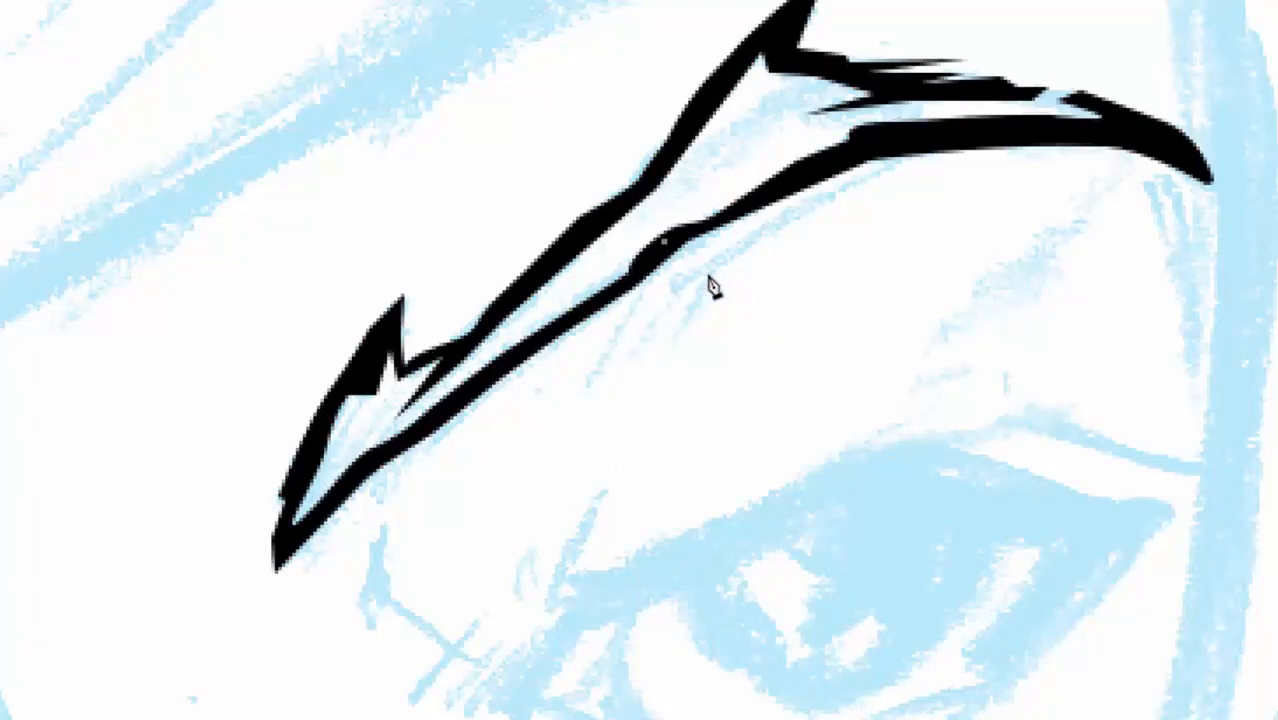
key(ctrl+z)
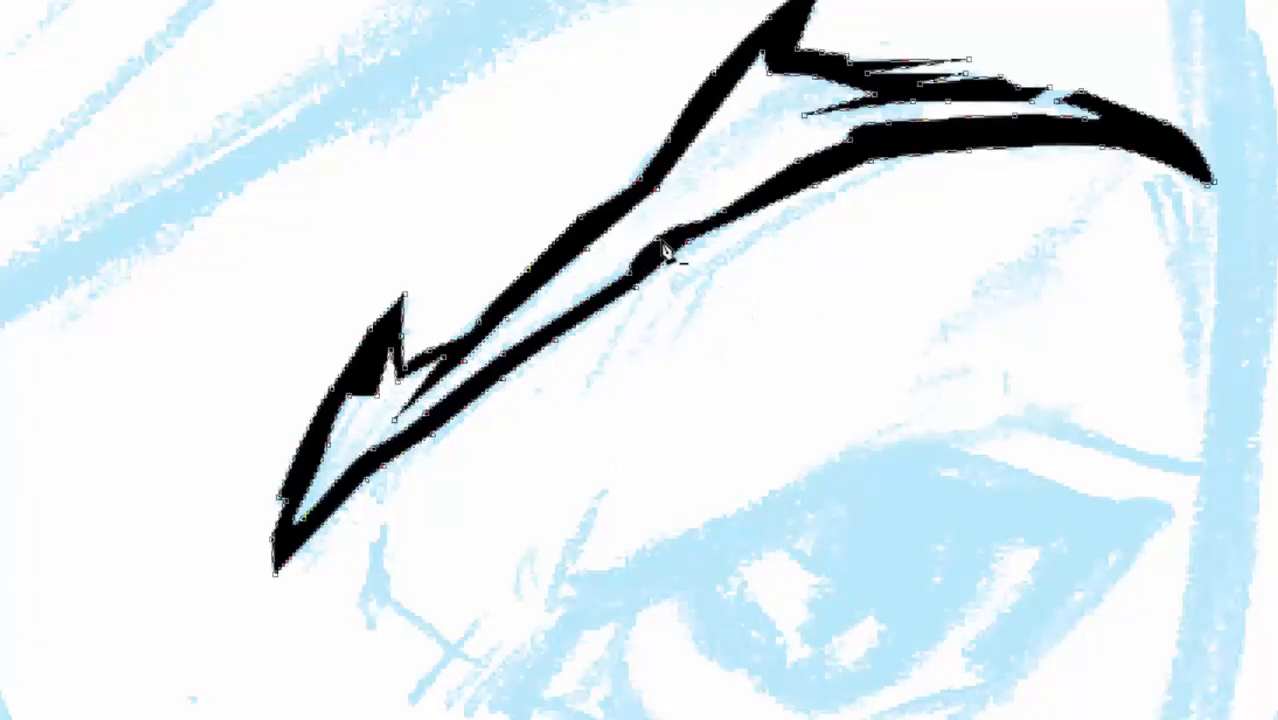
click(663, 247)
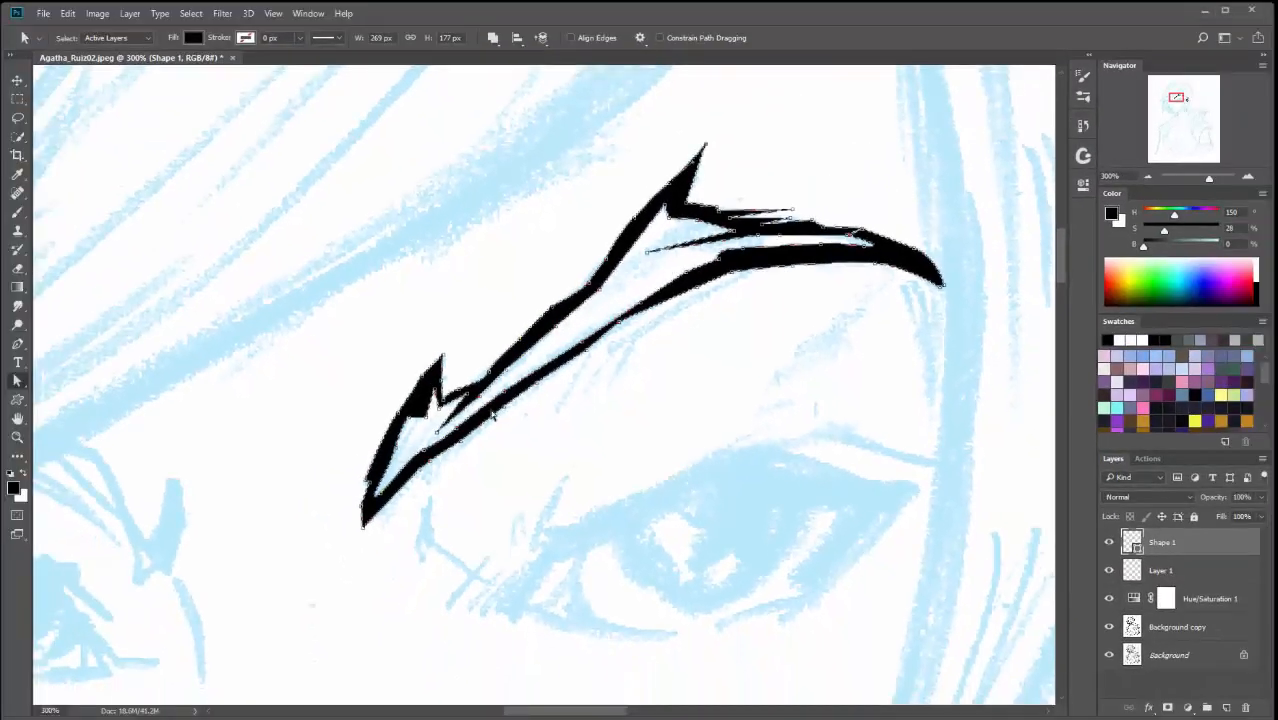
mouse_move(523, 334)
mouse_down()
mouse_move(537, 335)
mouse_move(557, 297)
mouse_move(558, 321)
mouse_up()
click(695, 471)
- Examine the edited eyebrow beside the inked ear at several zoom levels, with and without its path outline
key(ctrl+minus)
key(ctrl+minus)
key(ctrl+minus)
key(ctrl+plus)
key(ctrl+plus)
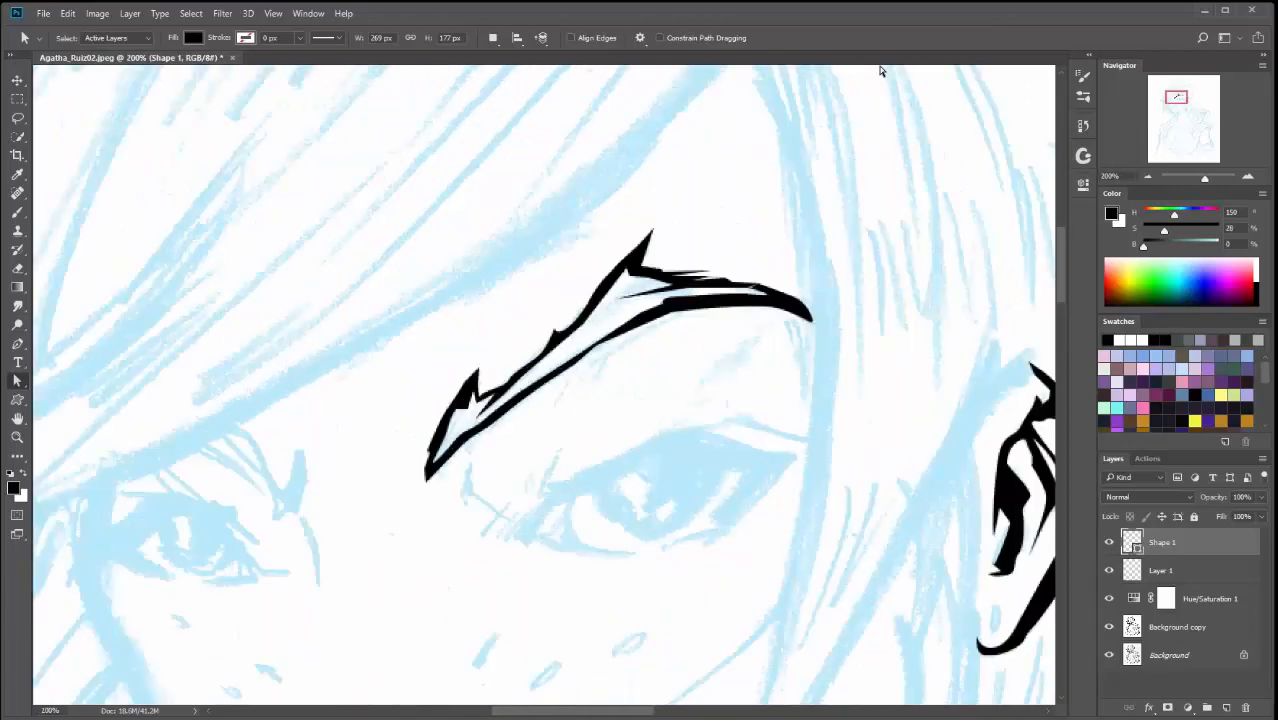
key(ctrl+plus)
drag(928, 443, 653, 342)
drag(933, 335, 959, 300)
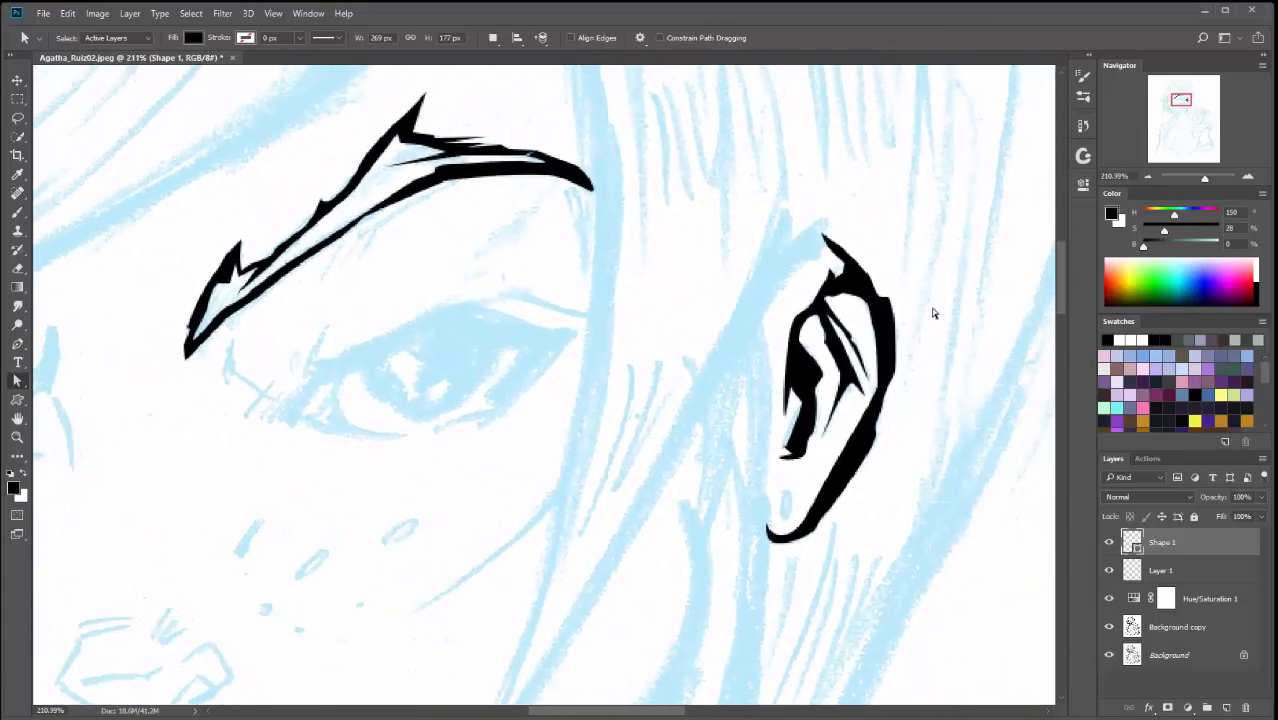
drag(634, 238, 662, 276)
click(459, 226)
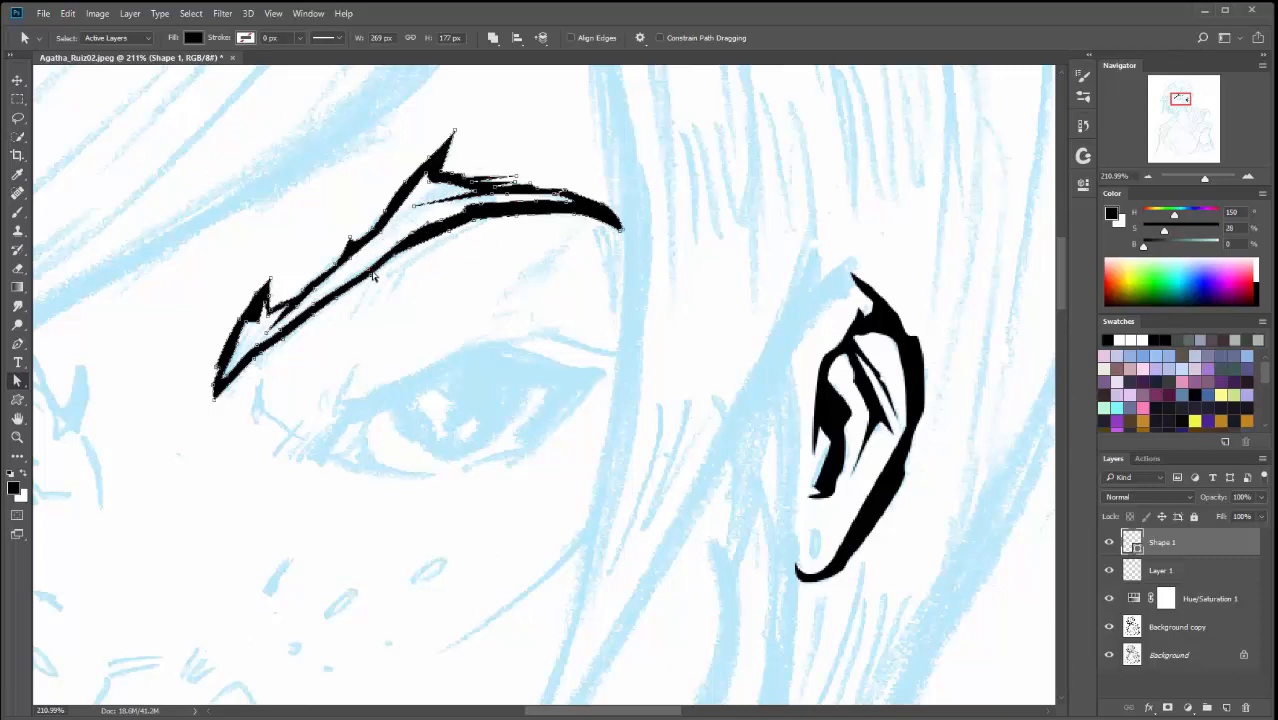
click(508, 248)
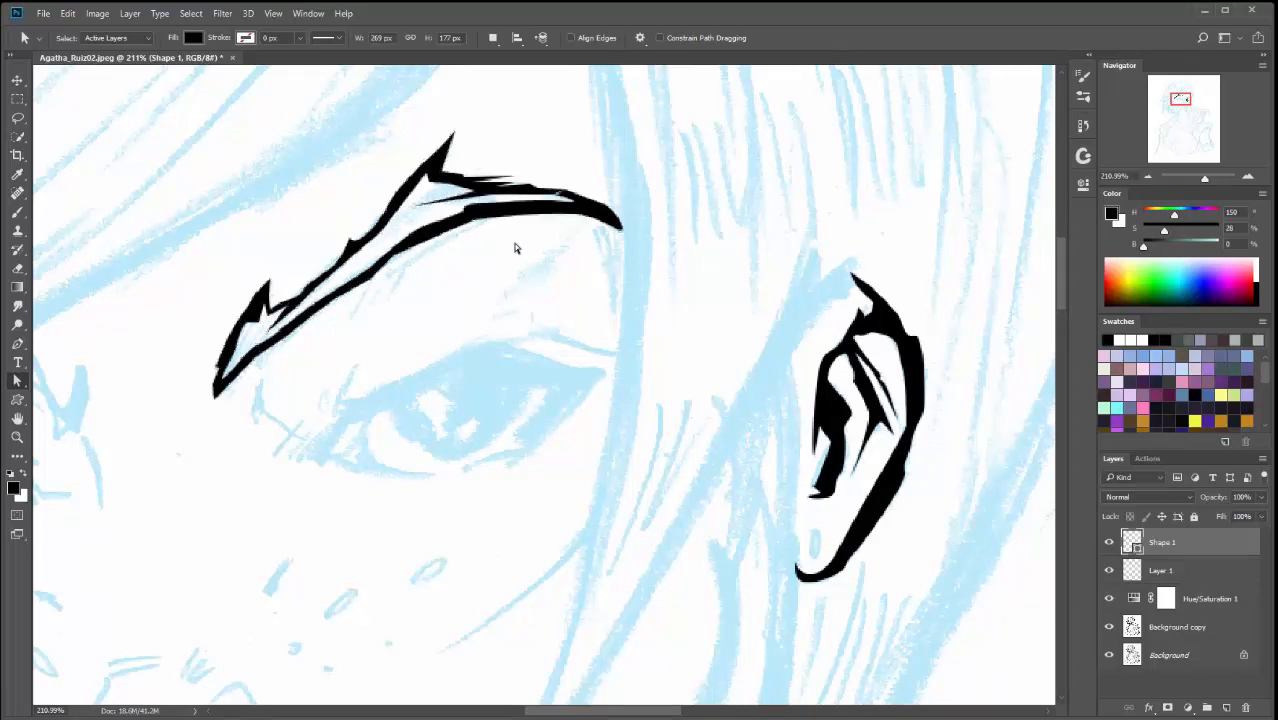
mouse_move(595, 289)
mouse_down()
mouse_move(739, 282)
mouse_move(623, 299)
mouse_up()
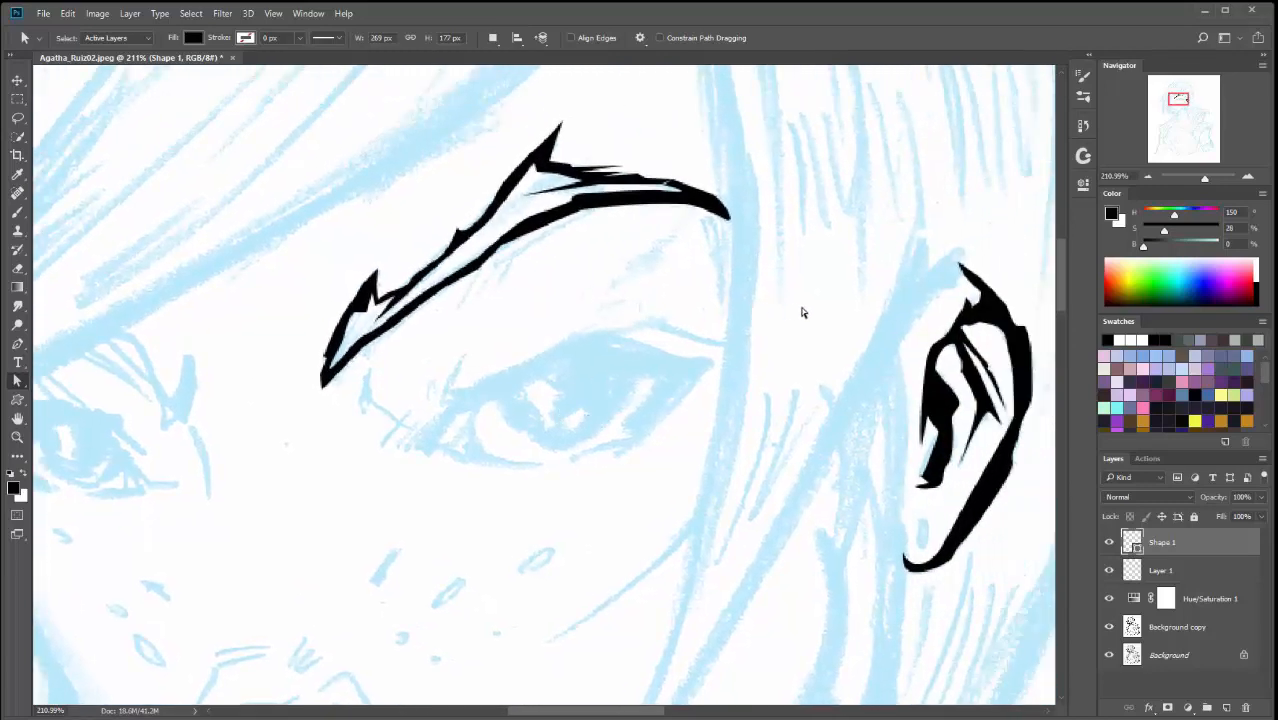
- Add a new layer above Shape 1 and choose a hard round brush of 21 px with 100% hardness
click(1227, 708)
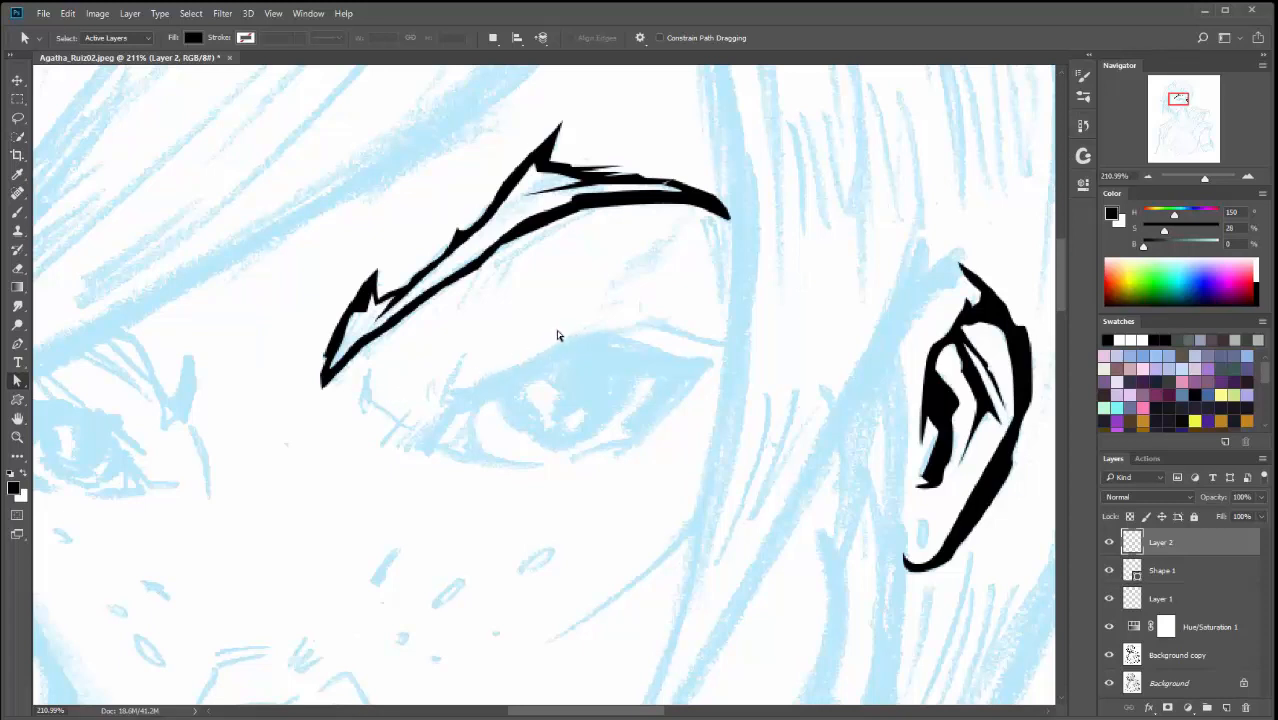
key(b)
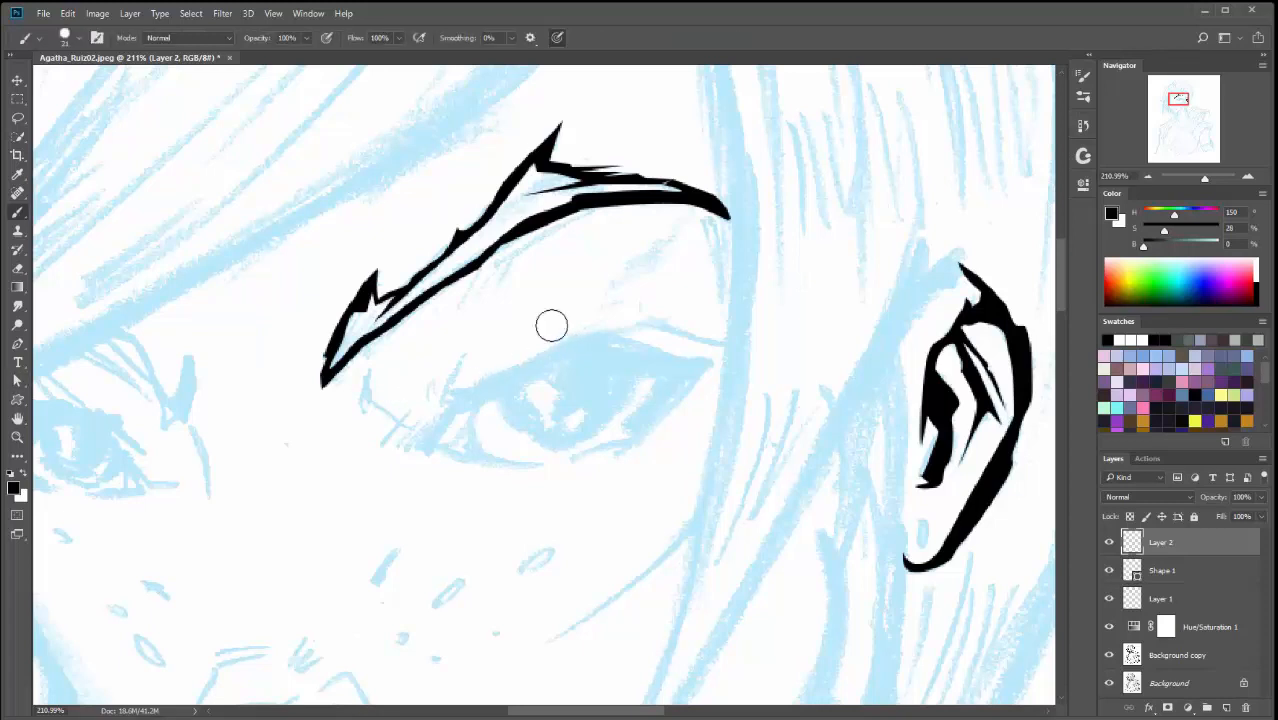
right_click(607, 259)
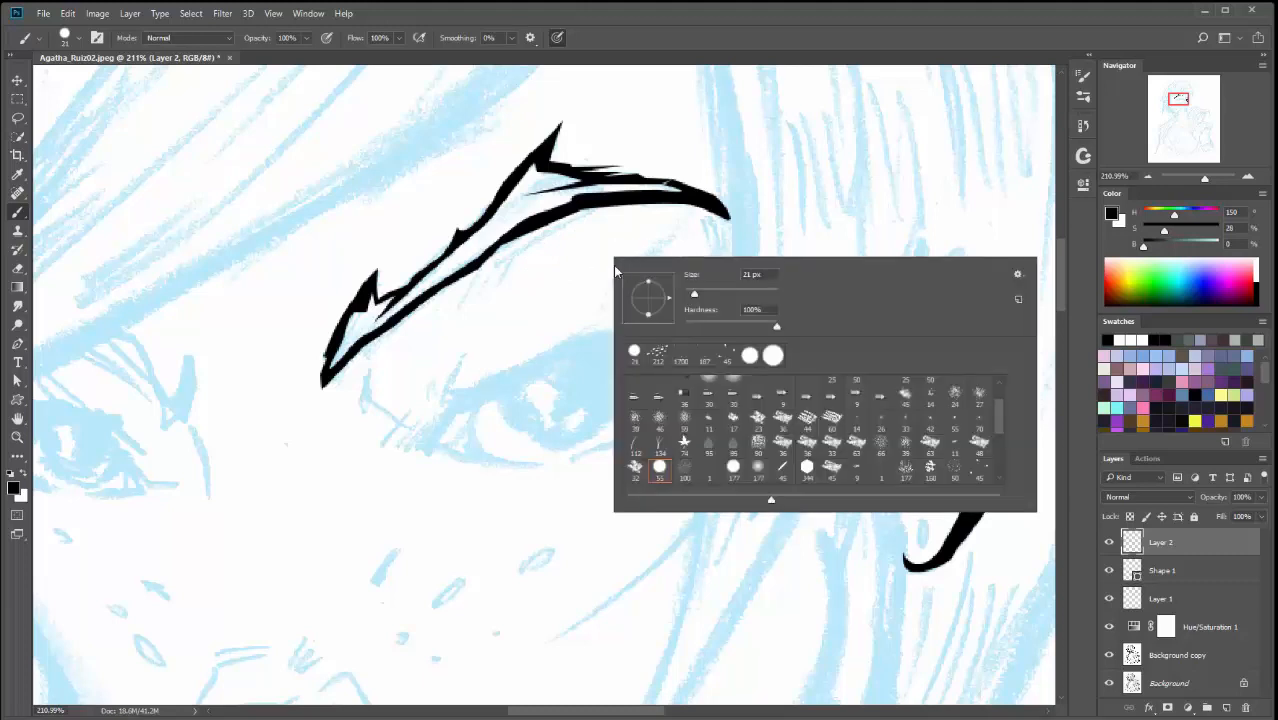
drag(998, 419, 998, 396)
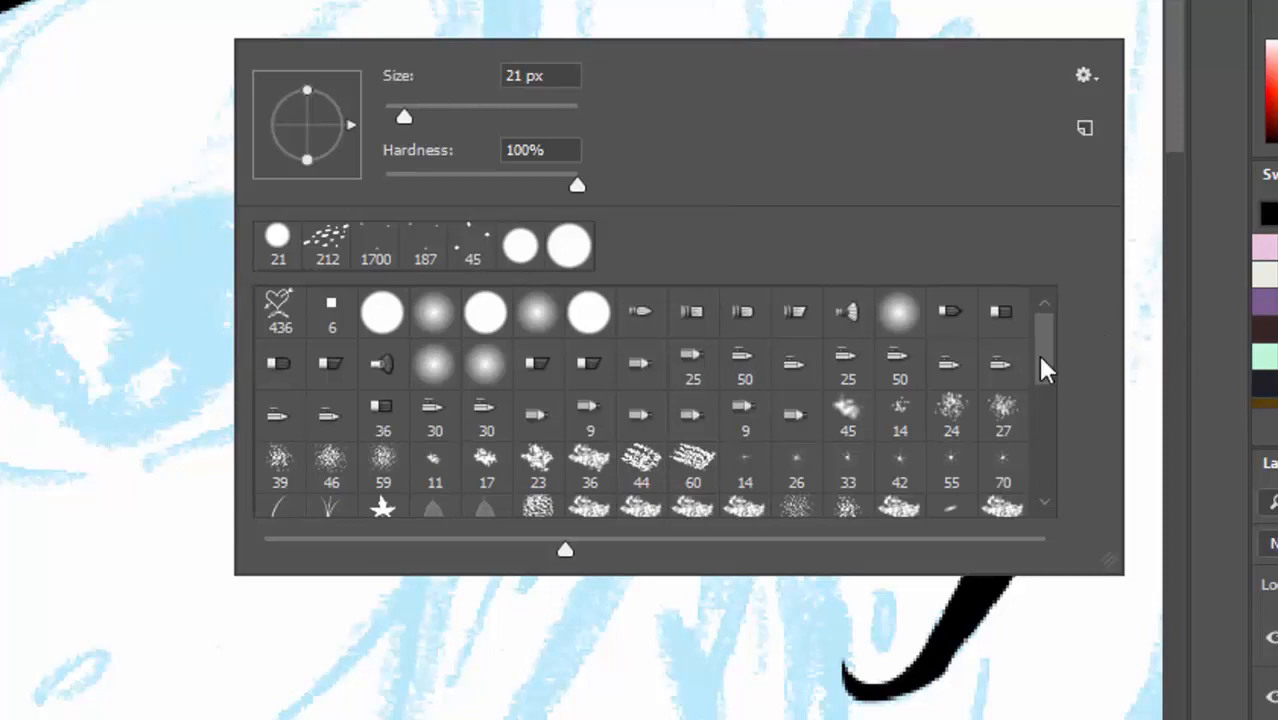
drag(1044, 342, 1050, 402)
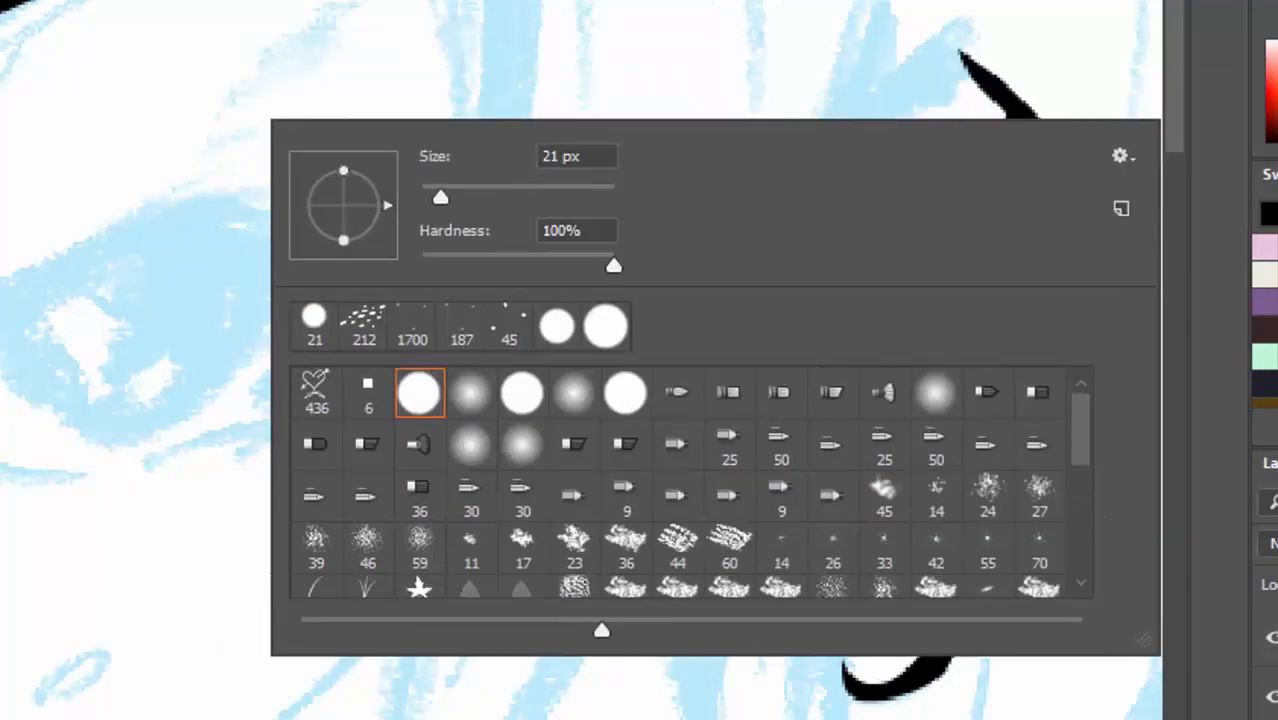
key(Return)
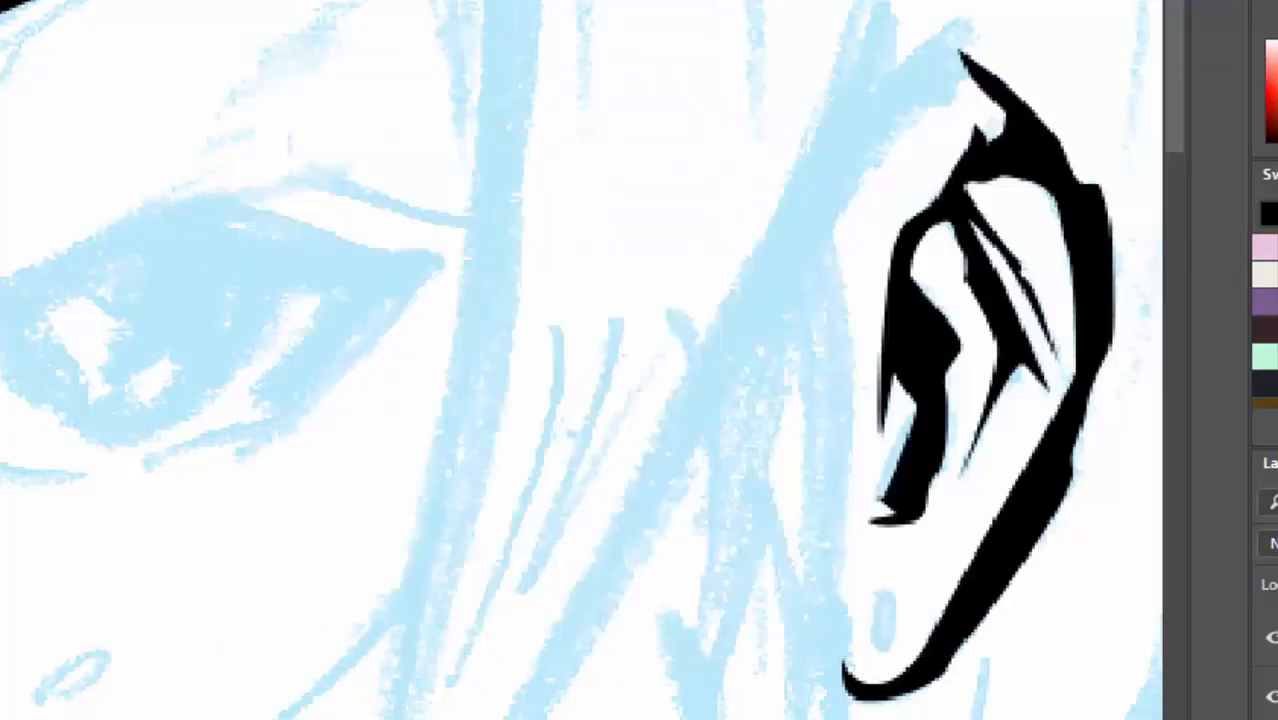
- Shape the brush tip with a 36° angle, 20% roundness and 1% spacing, and reduce its size to 9 px
key(F5)
key(F5)
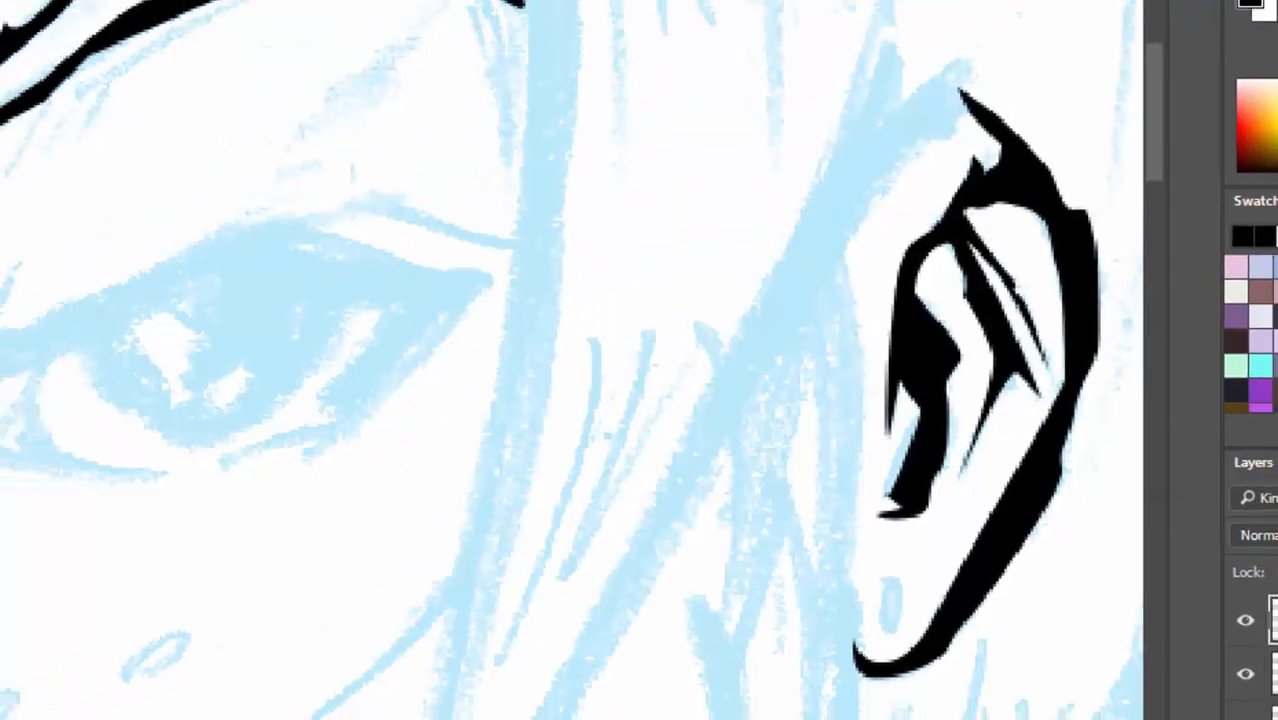
click(1094, 31)
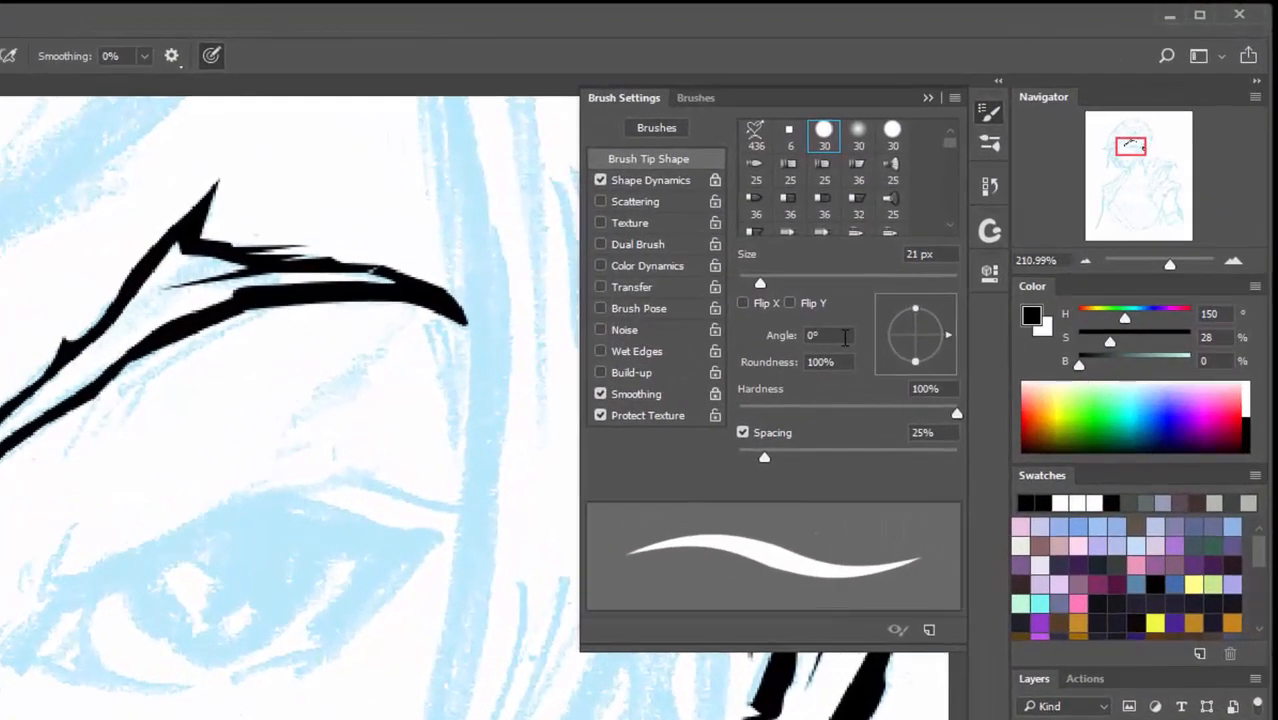
drag(1054, 226, 1035, 213)
mouse_move(920, 322)
mouse_down()
mouse_move(968, 338)
mouse_move(902, 308)
mouse_move(961, 317)
mouse_move(934, 360)
mouse_up()
drag(908, 345, 913, 338)
mouse_move(764, 457)
mouse_down()
mouse_move(927, 455)
mouse_move(685, 457)
mouse_up()
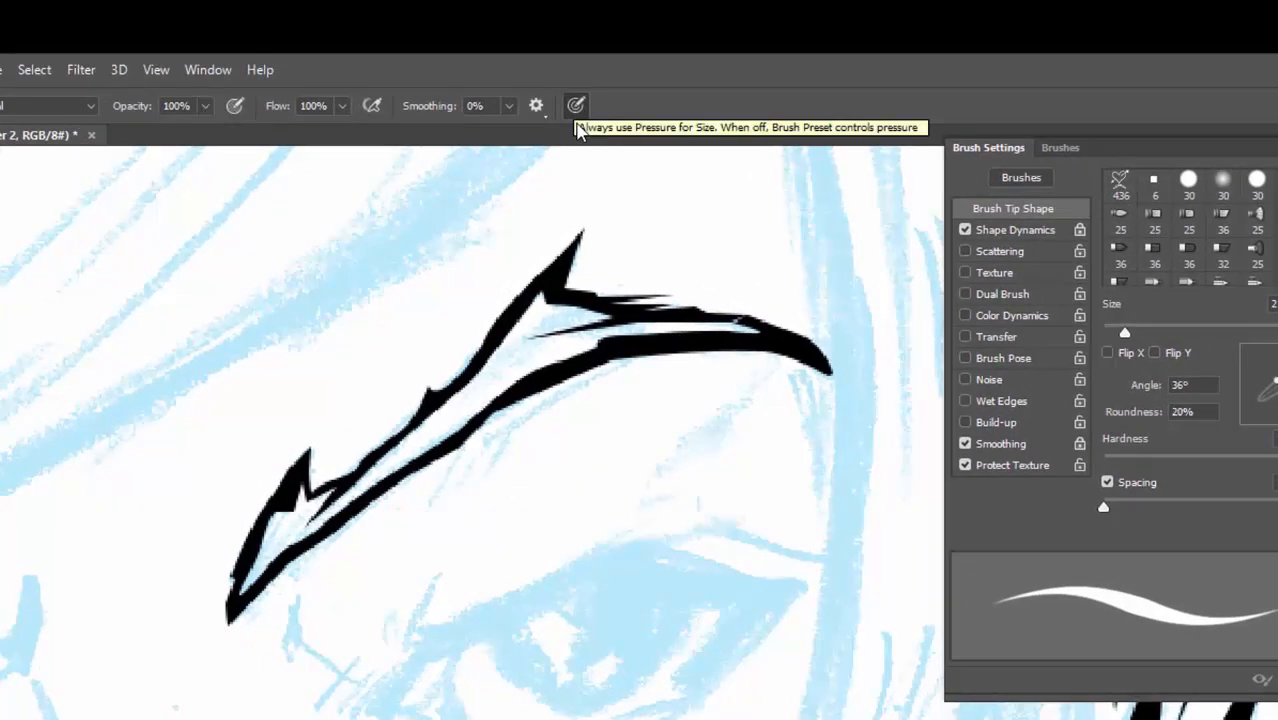
click(576, 106)
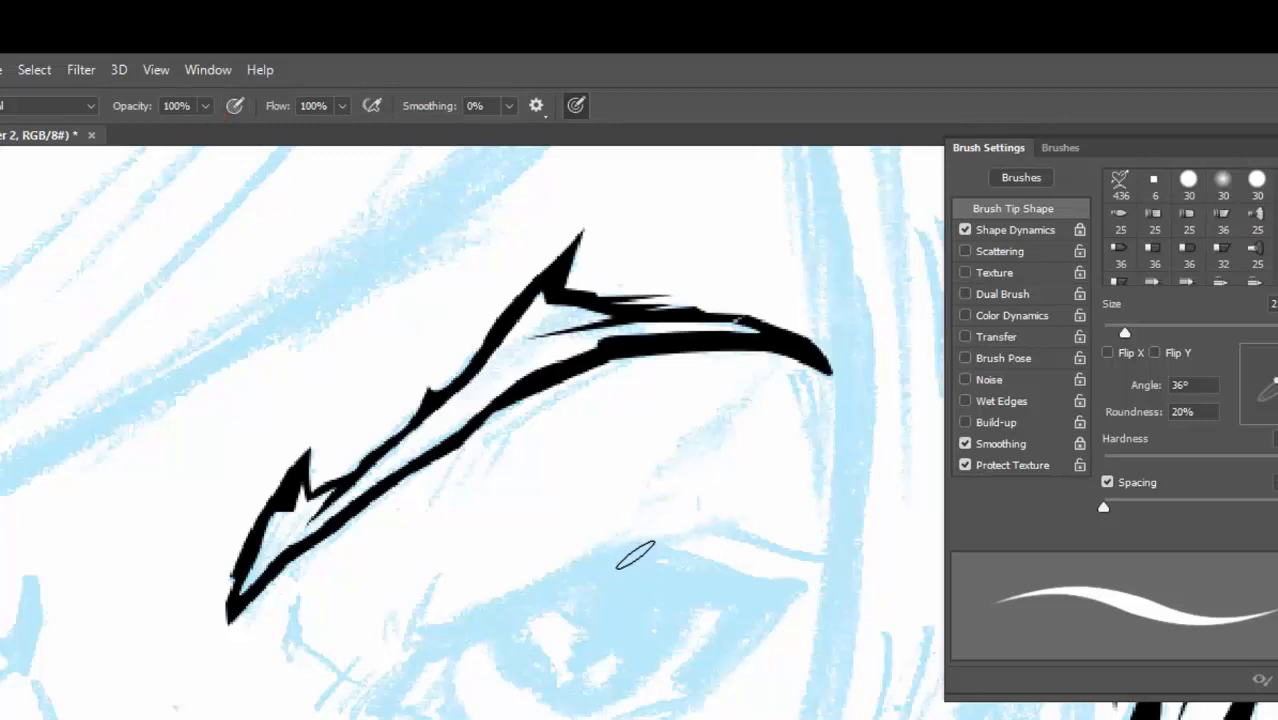
key(bracketleft)
key(bracketleft)
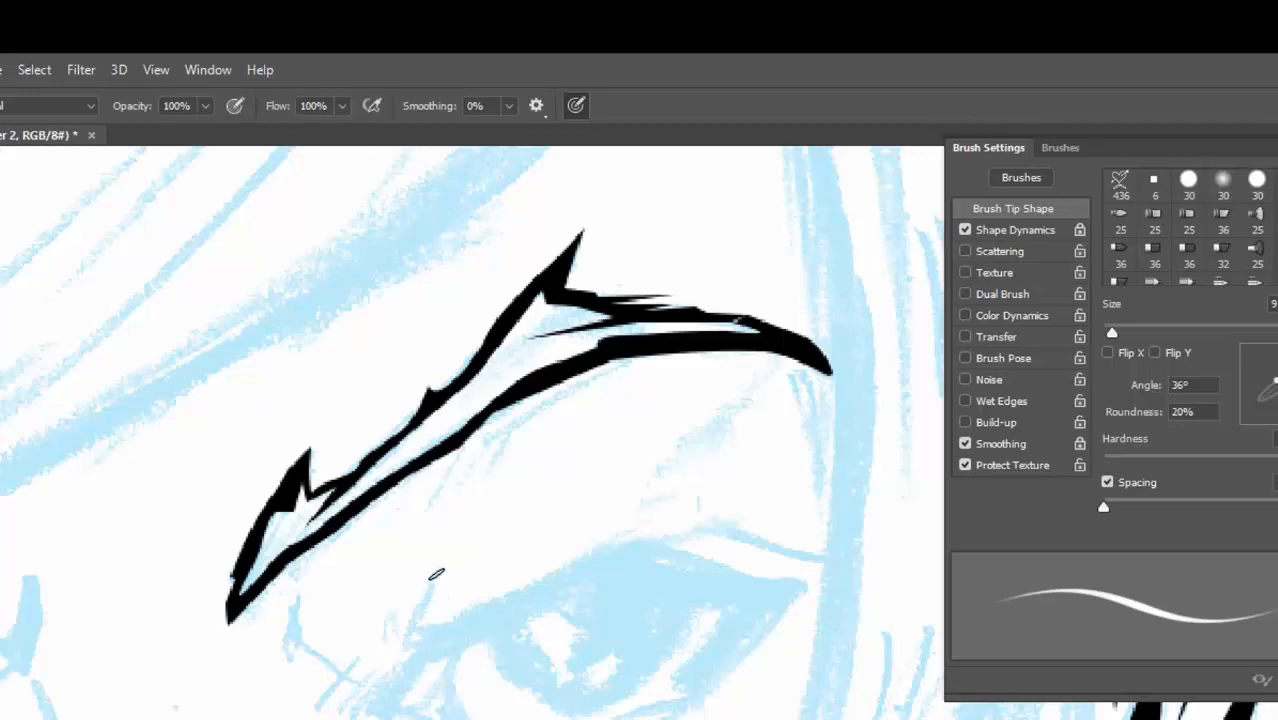
- Ink short tapered strokes over the guide lines between the eyebrow's inner end and the eye's inner corner
mouse_move(443, 566)
mouse_down()
mouse_move(419, 609)
mouse_move(400, 642)
mouse_up()
drag(295, 601, 289, 655)
mouse_move(301, 625)
mouse_down()
mouse_move(335, 667)
mouse_move(410, 677)
mouse_up()
drag(359, 658, 336, 684)
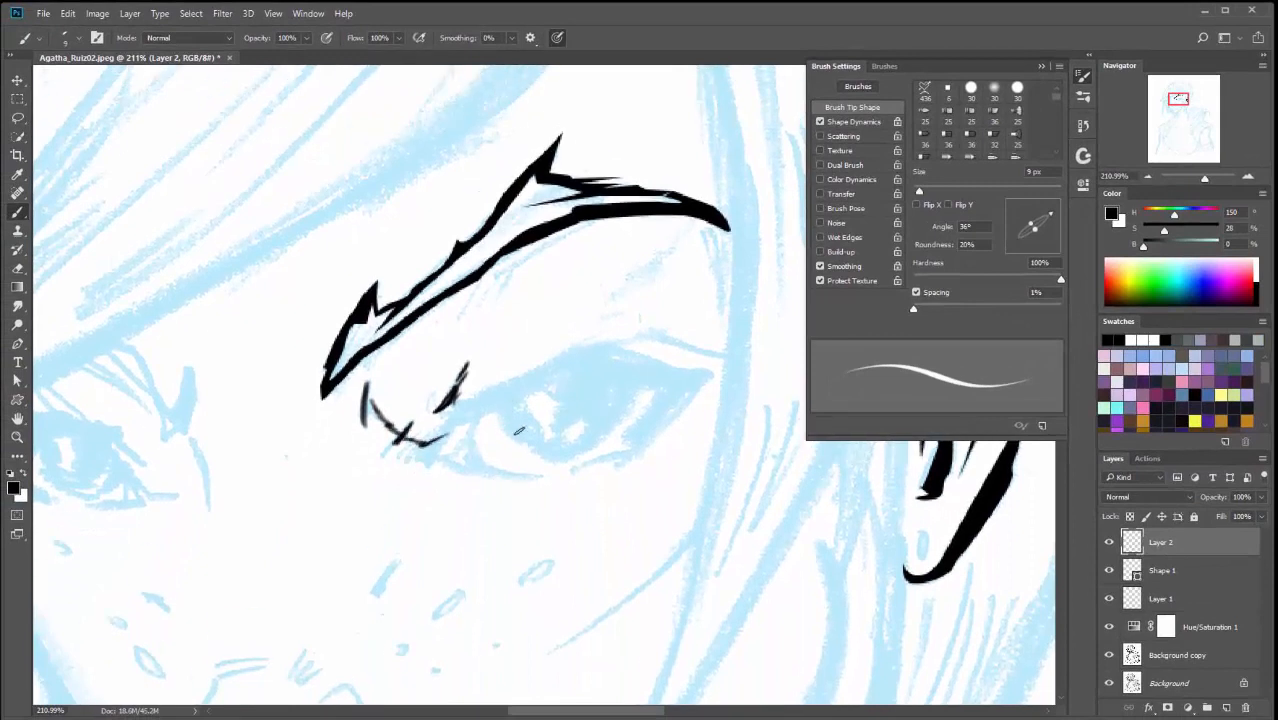
- Outline the eye with black strokes along the lower lid's inner part, the upper lid and the outer corner
drag(440, 461, 548, 475)
mouse_move(484, 424)
mouse_down()
mouse_move(462, 462)
mouse_move(466, 438)
mouse_move(436, 445)
mouse_up()
mouse_move(470, 412)
mouse_down()
mouse_move(462, 455)
mouse_move(598, 362)
mouse_move(756, 386)
mouse_up()
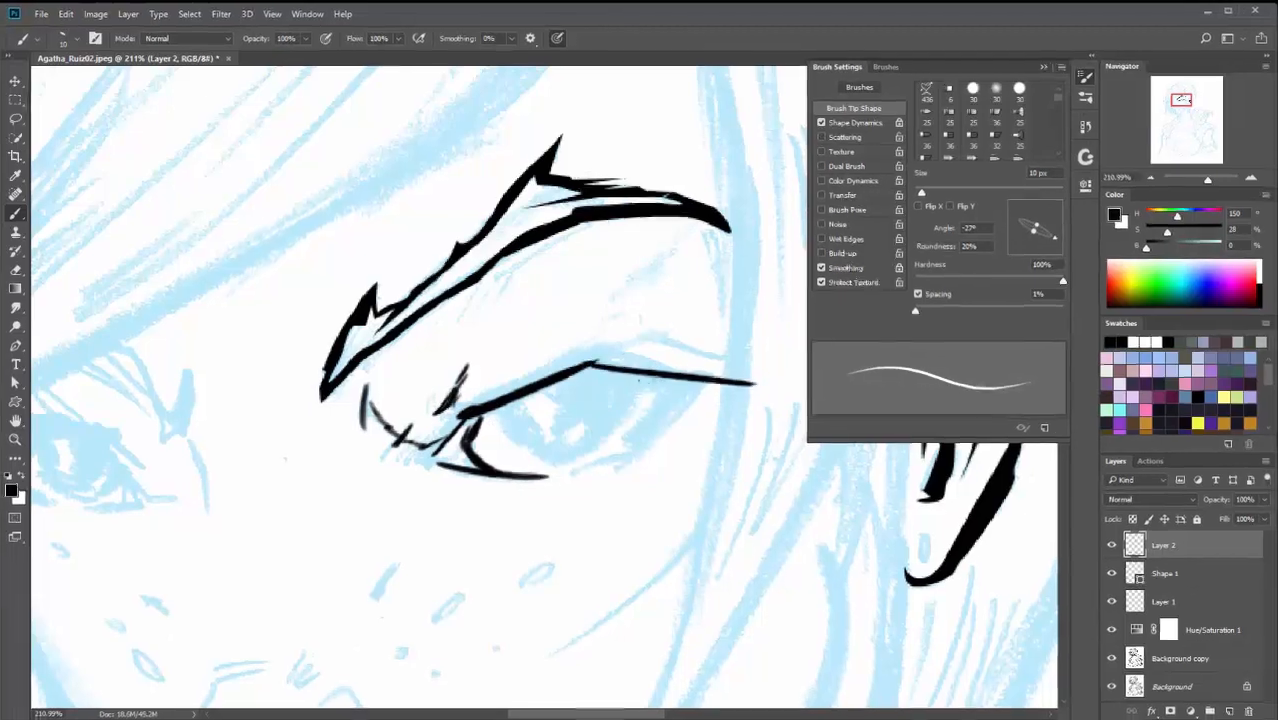
key(ctrl+z)
drag(592, 362, 738, 368)
key(ctrl+z)
mouse_move(592, 358)
mouse_down()
mouse_move(720, 366)
mouse_move(657, 417)
mouse_move(682, 390)
mouse_up()
drag(628, 436, 689, 376)
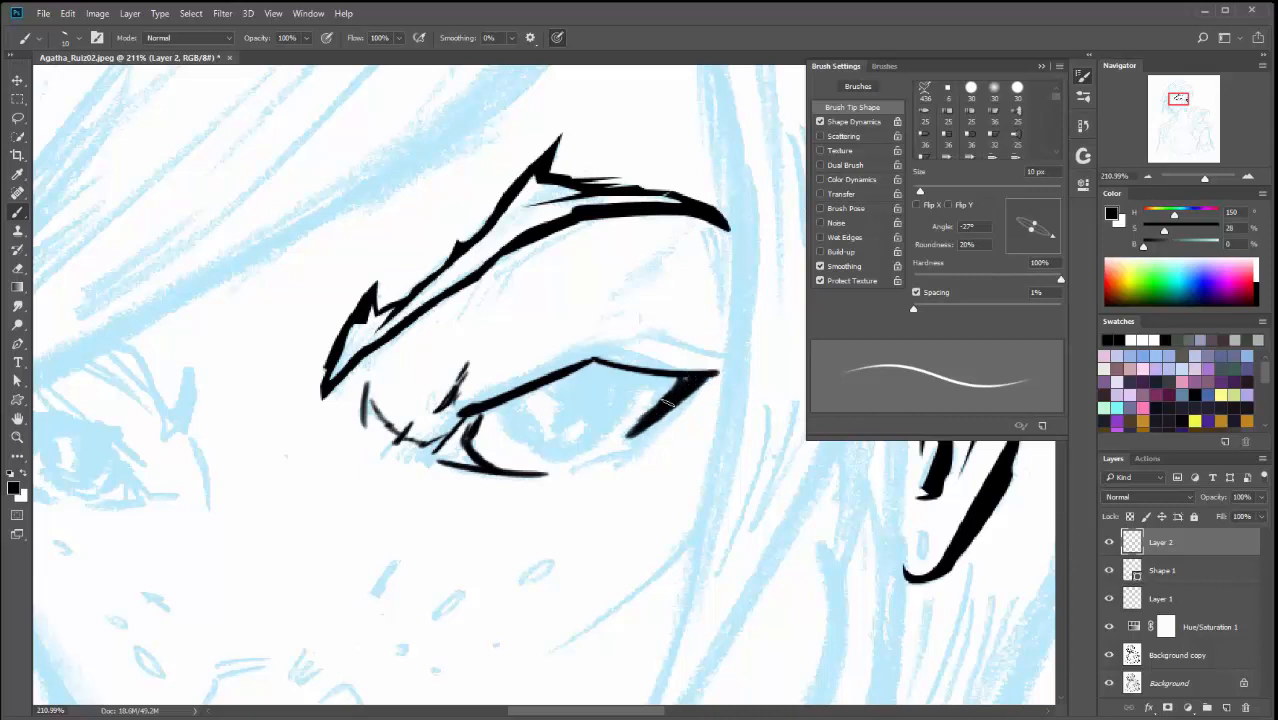
- Ink the curved outline of the iris on both sides and darken the line at the eye's inner corner
mouse_move(460, 414)
mouse_down()
mouse_move(514, 400)
mouse_move(528, 440)
mouse_move(555, 448)
mouse_up()
drag(499, 404, 595, 450)
drag(505, 411, 596, 452)
mouse_move(636, 372)
mouse_down()
mouse_move(621, 430)
mouse_move(630, 400)
mouse_move(620, 404)
mouse_up()
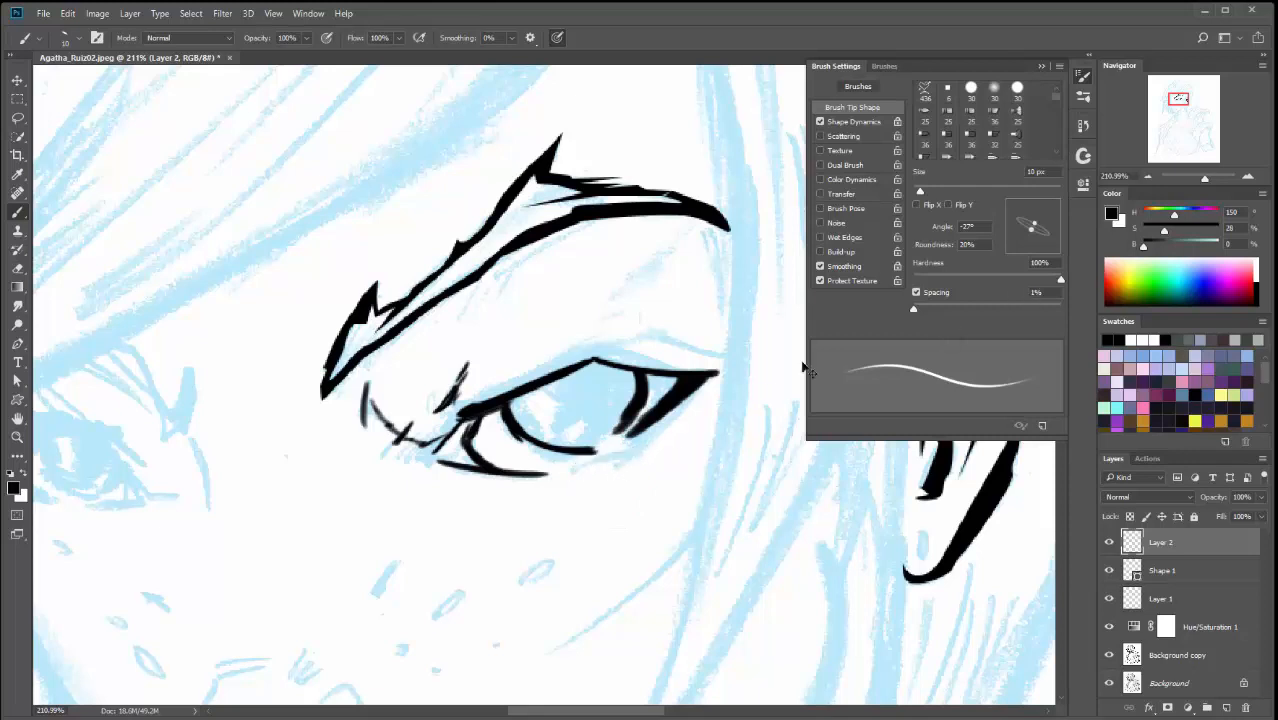
- Set the brush roundness to 100% and ink a short curved stroke for the outer part of the lower lid
drag(1035, 223, 1058, 187)
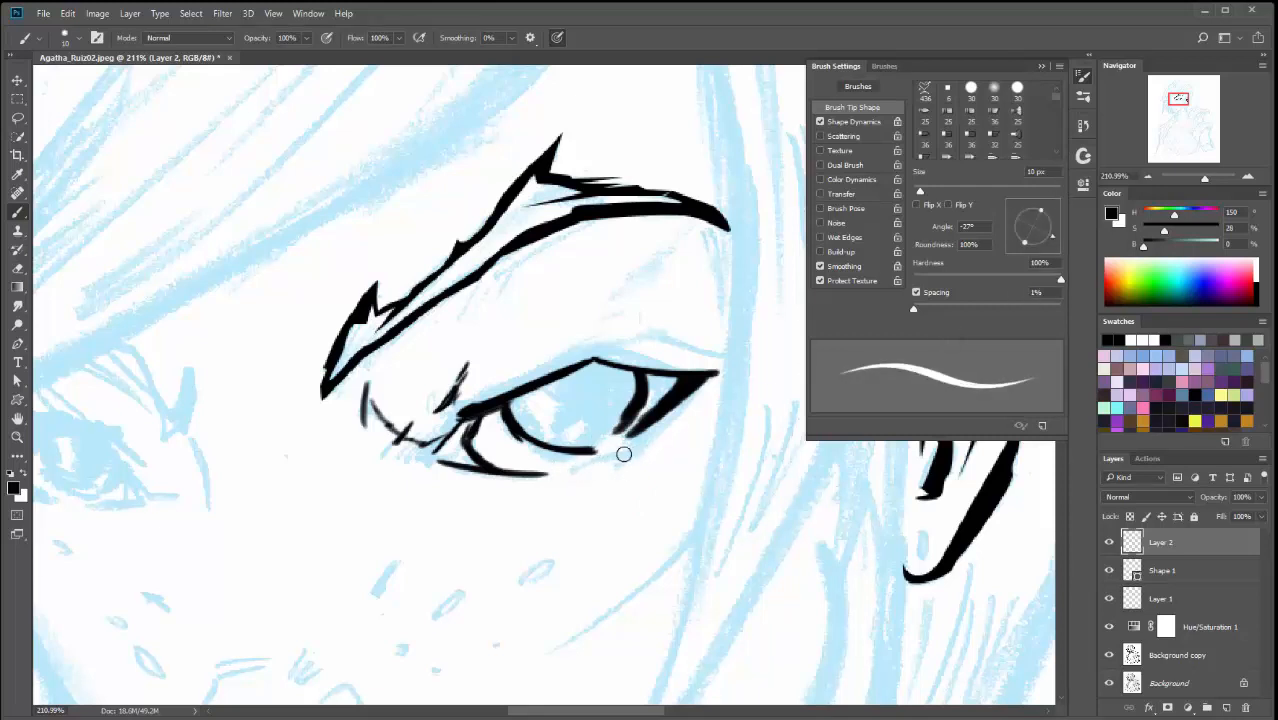
drag(538, 490, 630, 450)
key(ctrl+z)
mouse_move(550, 486)
mouse_down()
mouse_move(628, 453)
mouse_move(604, 482)
mouse_up()
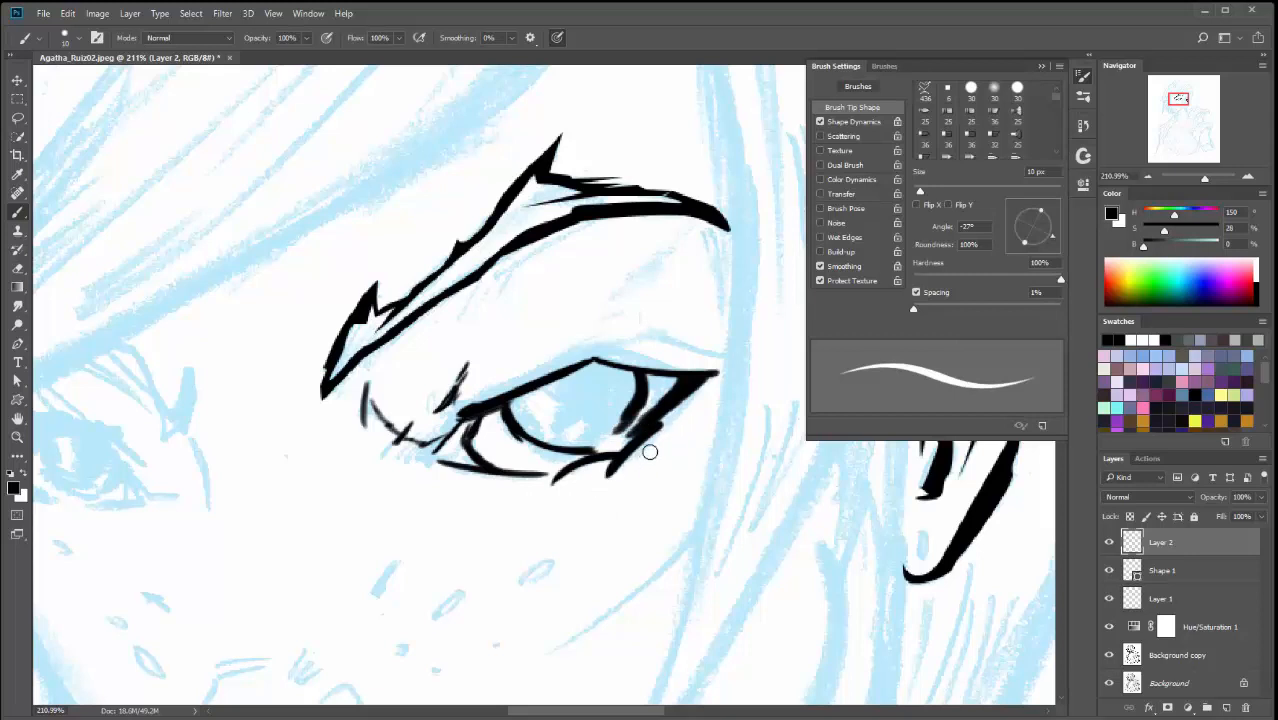
- Redraw the line from the eye's outer corner down to the lower lid until it forms one thick tapered stroke
key(ctrl+z)
drag(700, 383, 618, 461)
key(ctrl+z)
drag(688, 396, 582, 488)
key(ctrl+z)
drag(710, 378, 590, 480)
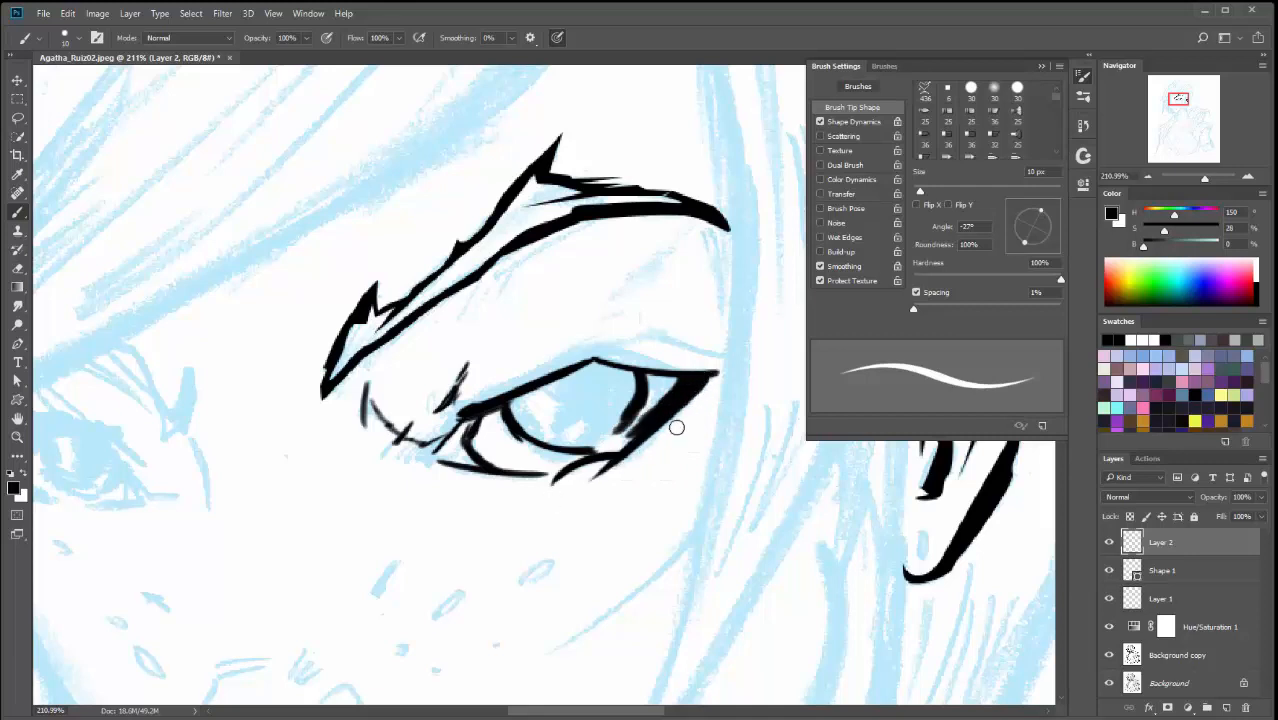
key(ctrl+z)
drag(710, 377, 588, 478)
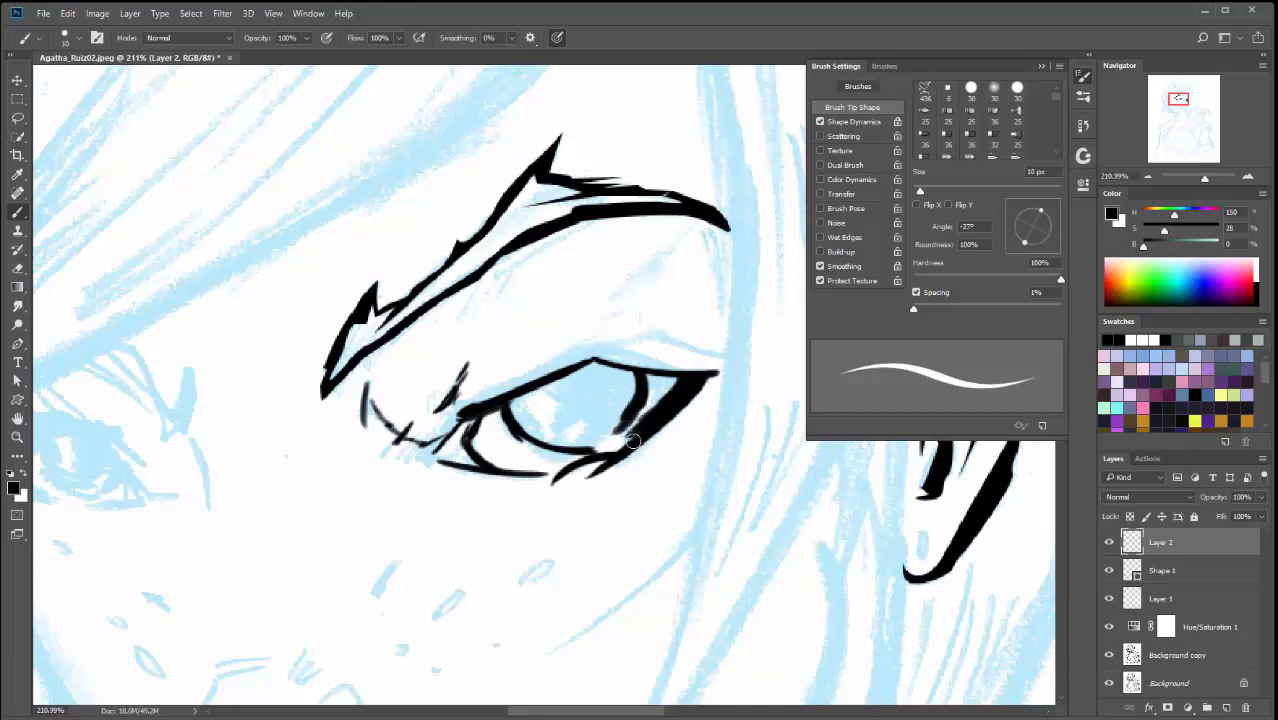
- Fill the iris and pupil with black, leaving the highlight areas of the sketch open
mouse_move(540, 388)
mouse_down()
mouse_move(577, 402)
mouse_move(610, 382)
mouse_move(597, 399)
mouse_move(524, 419)
mouse_move(535, 432)
mouse_up()
key(ctrl+z)
drag(578, 372, 572, 392)
mouse_move(628, 423)
mouse_down()
mouse_move(635, 378)
mouse_move(623, 416)
mouse_move(592, 426)
mouse_move(553, 414)
mouse_move(602, 400)
mouse_move(576, 448)
mouse_up()
- Reduce the brush to 4 px, strengthen the upper lash line to the outer corner and add strokes at the inner corner
key(bracketleft)
key(bracketleft)
key(bracketleft)
key(bracketleft)
key(bracketleft)
key(bracketleft)
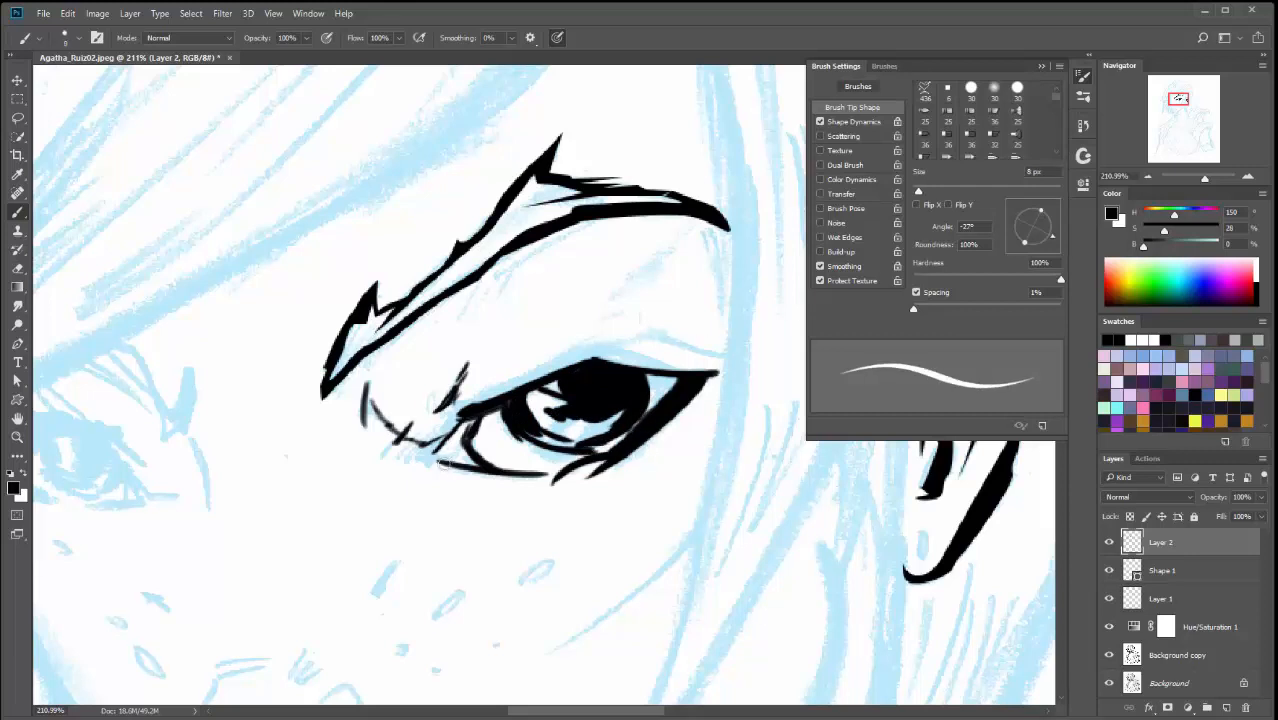
mouse_move(424, 462)
mouse_down()
mouse_move(464, 410)
mouse_move(430, 417)
mouse_move(416, 400)
mouse_up()
drag(462, 404, 600, 350)
mouse_move(658, 360)
mouse_down()
mouse_move(596, 352)
mouse_move(731, 359)
mouse_up()
drag(624, 410, 627, 406)
mouse_move(572, 447)
mouse_down()
mouse_move(526, 436)
mouse_move(581, 448)
mouse_up()
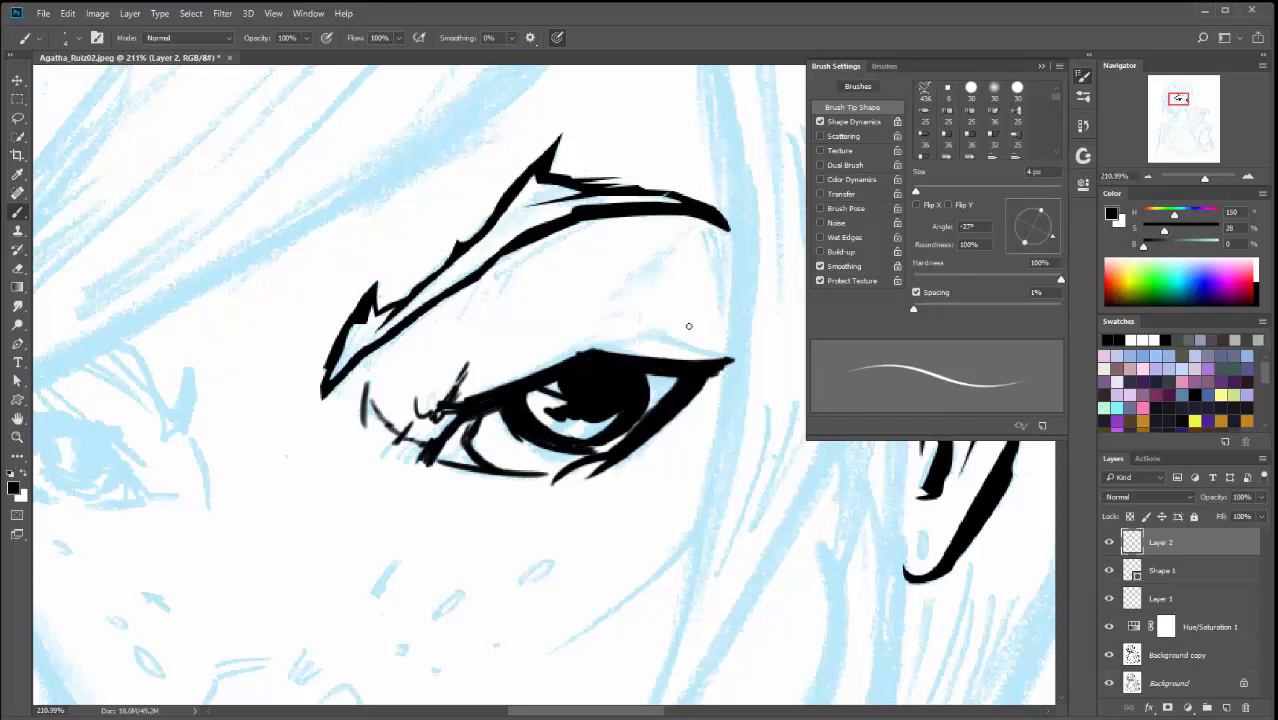
- Ink a thin eyelid crease above the eye's outer corner, redrawing the first attempt
mouse_move(679, 330)
mouse_down()
mouse_move(627, 343)
mouse_move(759, 349)
mouse_up()
key(ctrl+z)
drag(665, 333, 742, 353)
- Add thin shading strokes beneath the eyebrow's lower edge and short hatch marks below its outer part
drag(614, 214, 452, 298)
key(ctrl+z)
drag(598, 218, 462, 302)
drag(517, 261, 485, 320)
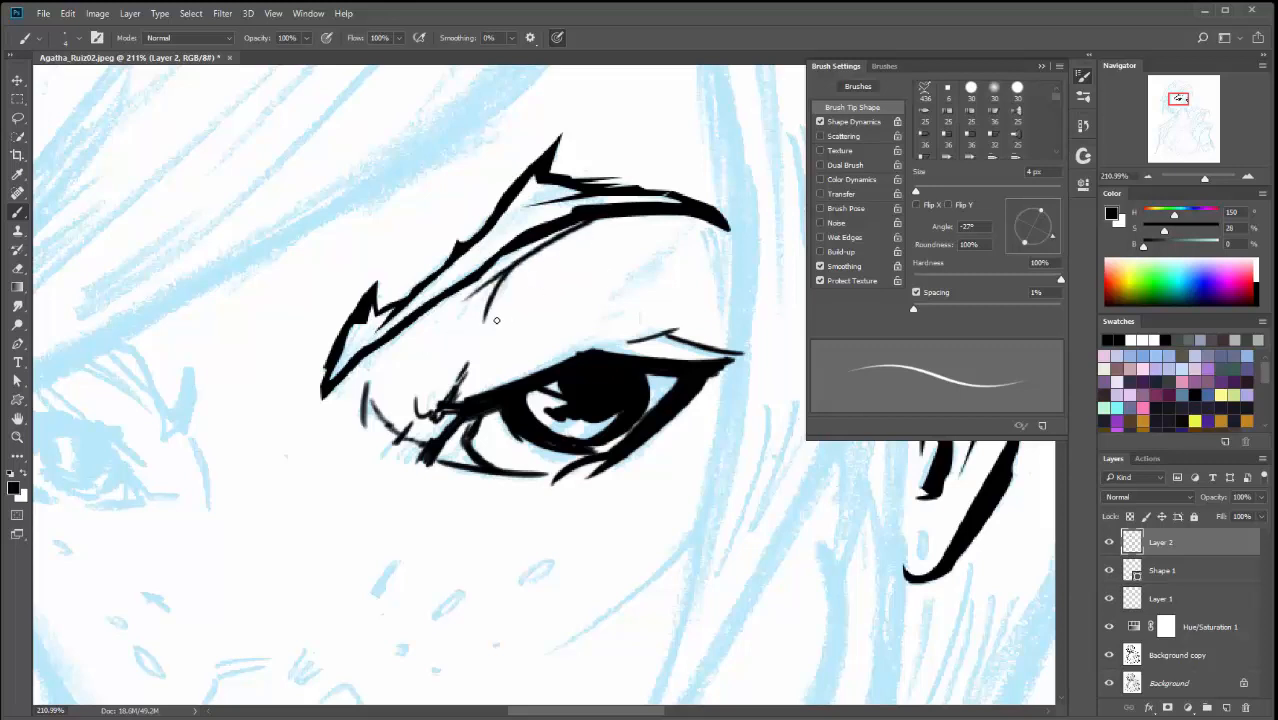
drag(686, 230, 650, 268)
drag(666, 260, 628, 288)
- Add a thin line along the upper lid and rework the hatching at the eye's inner corner into slanted strokes
mouse_move(456, 402)
mouse_down()
mouse_move(393, 461)
mouse_move(573, 454)
mouse_up()
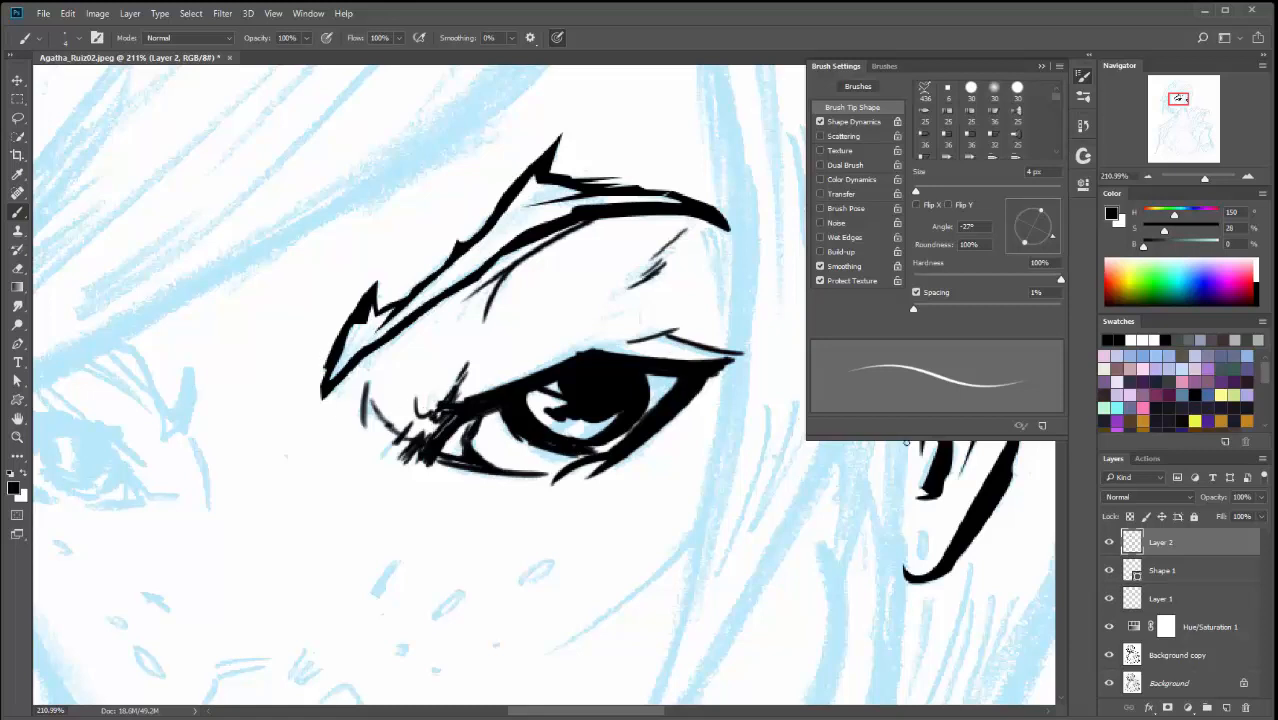
mouse_move(506, 382)
mouse_down()
mouse_move(610, 333)
mouse_move(564, 372)
mouse_move(604, 349)
mouse_move(666, 359)
mouse_move(606, 353)
mouse_up()
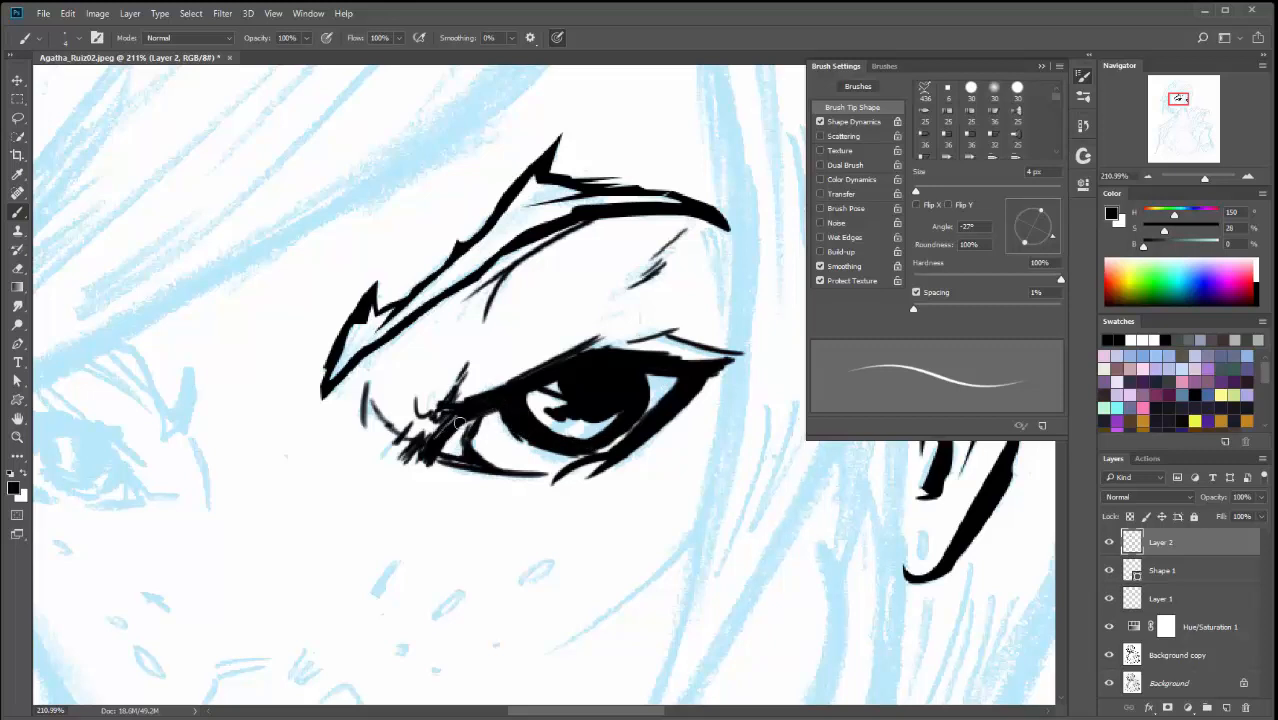
key(ctrl+alt+z)
key(ctrl+alt+z)
key(ctrl+alt+z)
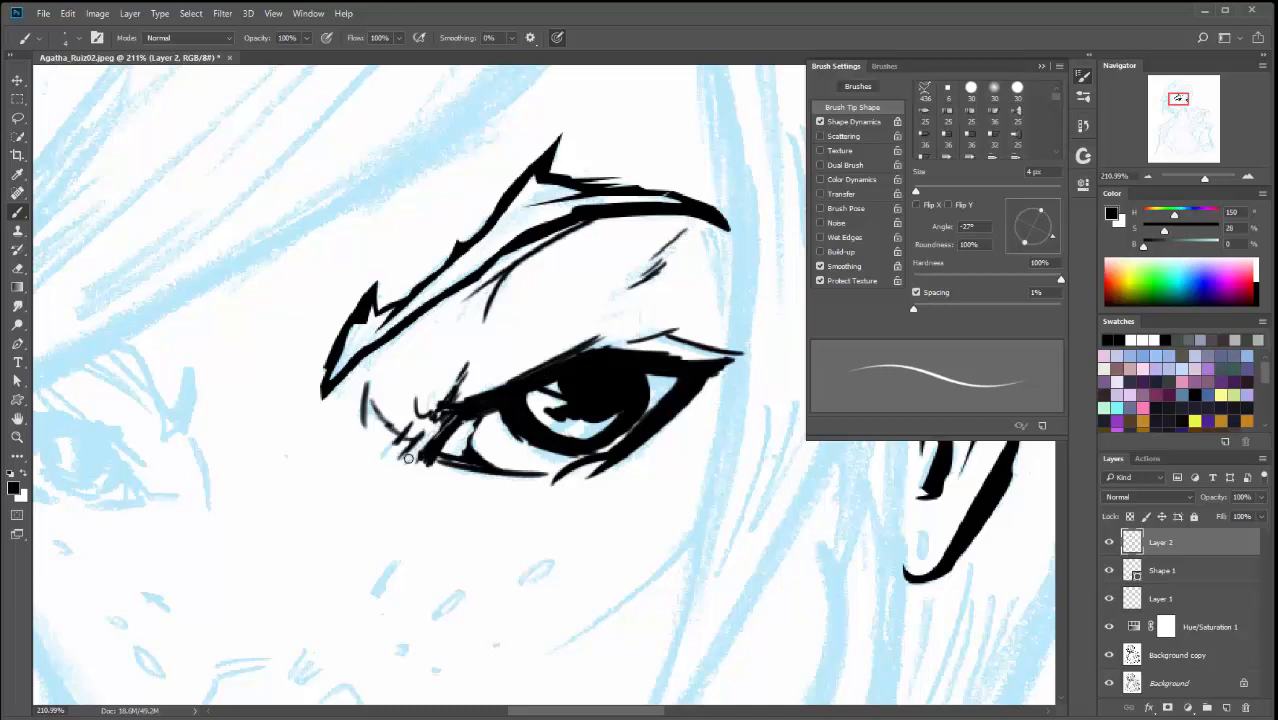
key(ctrl+alt+z)
key(ctrl+alt+z)
key(ctrl+alt+z)
mouse_move(457, 382)
mouse_down()
mouse_move(436, 414)
mouse_move(446, 410)
mouse_up()
mouse_move(442, 421)
mouse_down()
mouse_move(462, 412)
mouse_move(392, 472)
mouse_up()
drag(455, 428, 421, 464)
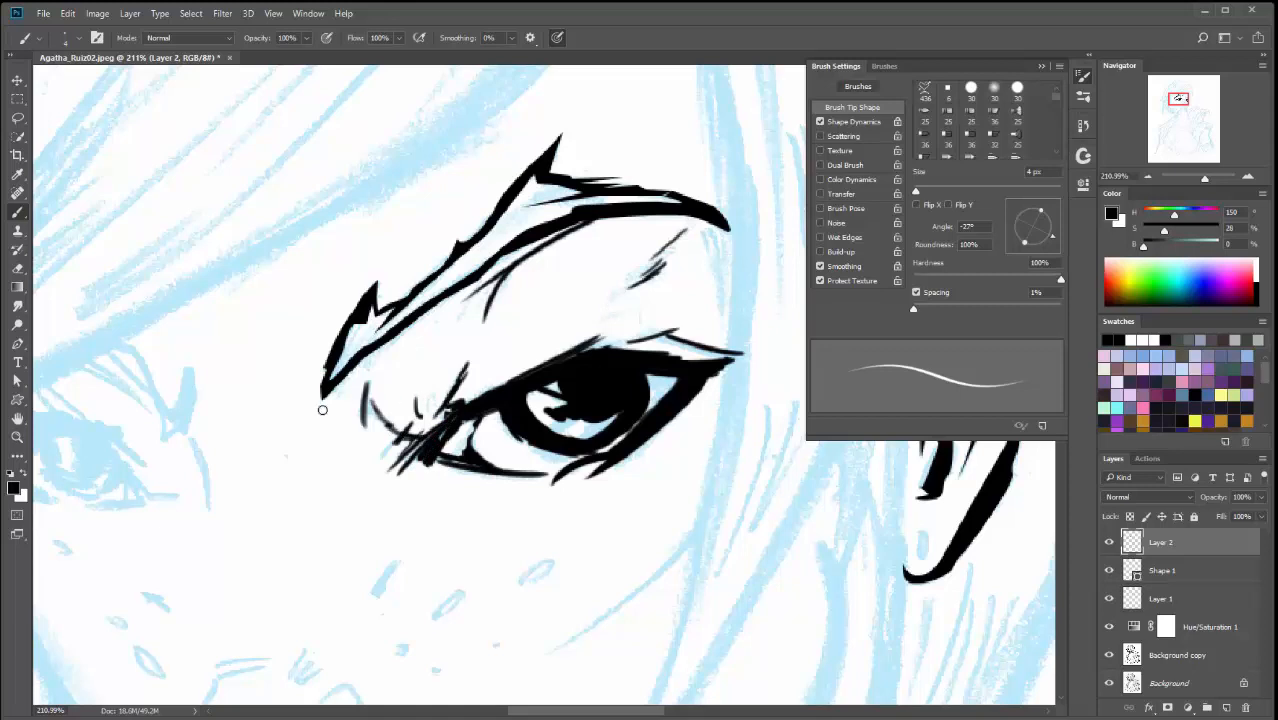
- Remove the curved strokes beside the nose bridge and redraw them as a cleaner mark below the eyebrow's inner end
key(ctrl+alt+z)
key(ctrl+alt+z)
key(ctrl+alt+z)
key(ctrl+alt+z)
key(ctrl+alt+z)
key(ctrl+alt+z)
key(ctrl+alt+z)
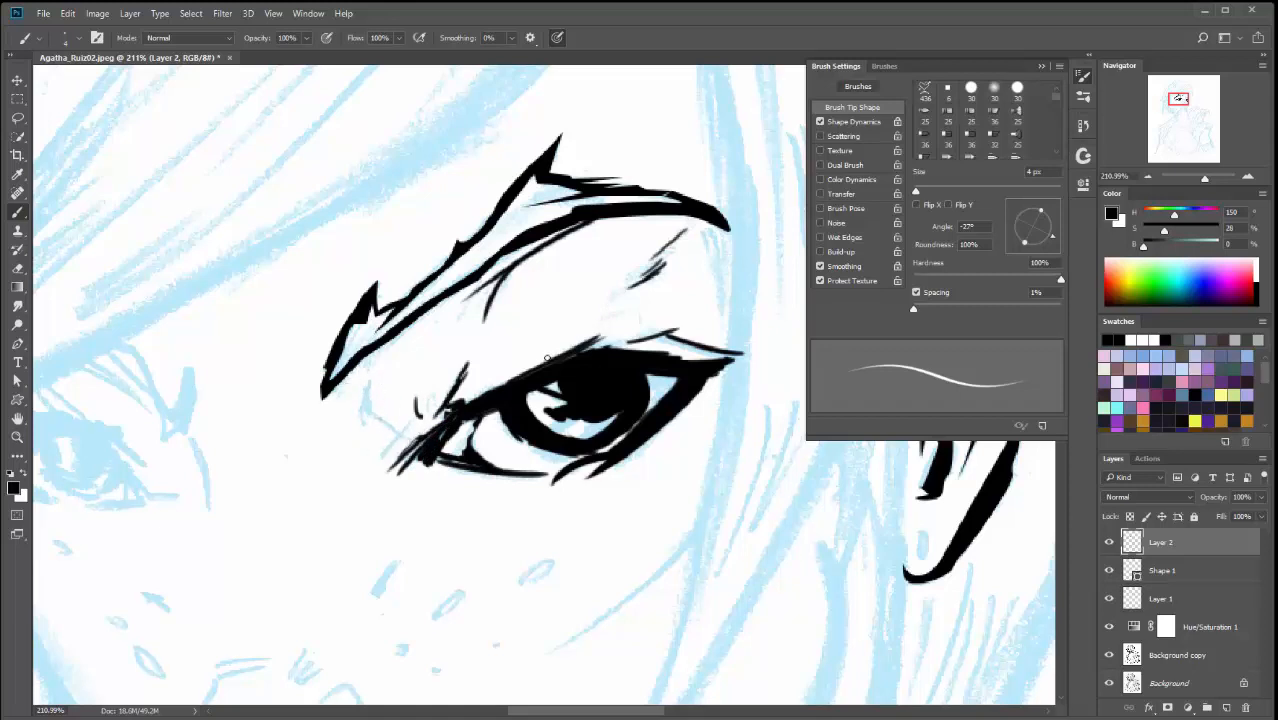
mouse_move(368, 380)
mouse_down()
mouse_move(383, 442)
mouse_move(364, 411)
mouse_move(410, 438)
mouse_up()
- Extend the hatching above the eyelid and ink a short contour below the eyebrow's outer end
drag(648, 284, 608, 318)
mouse_move(706, 232)
mouse_down()
mouse_move(736, 302)
mouse_move(702, 238)
mouse_up()
key(ctrl+z)
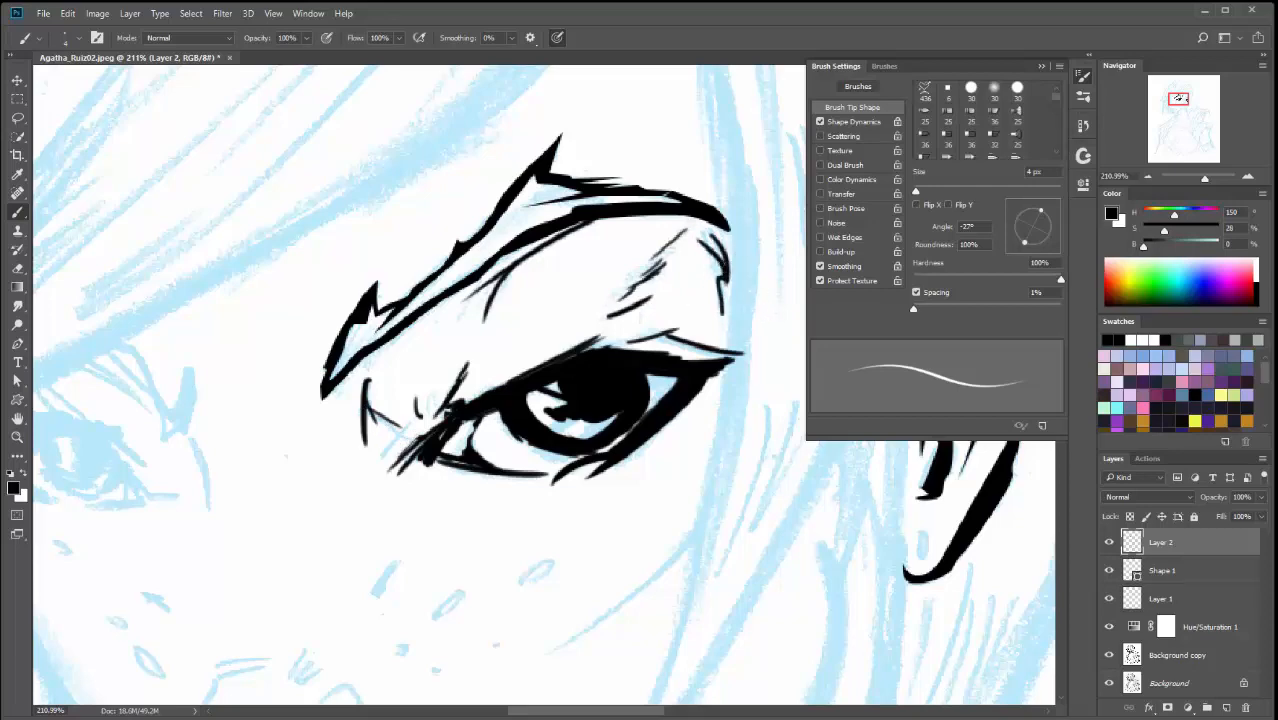
- Thicken the black strokes at the eye's inner corner
drag(626, 438, 655, 350)
mouse_move(512, 327)
mouse_down()
mouse_move(492, 364)
mouse_move(506, 364)
mouse_up()
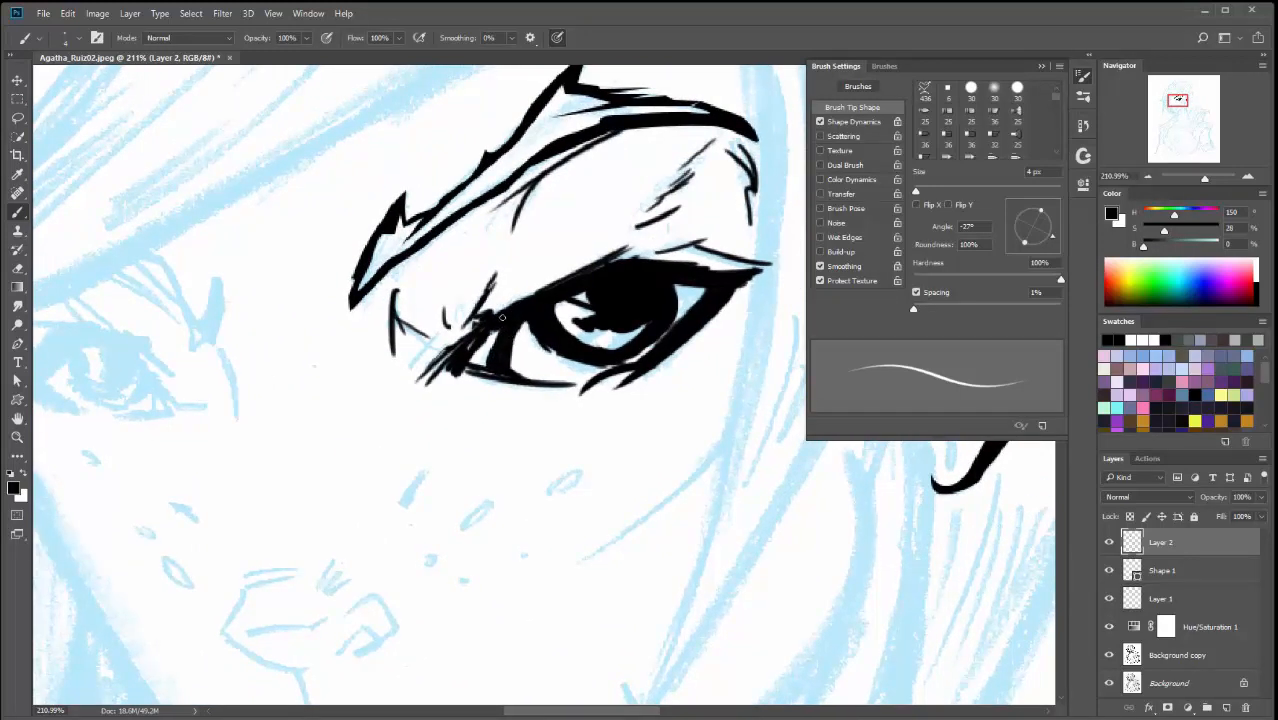
drag(500, 333, 479, 346)
drag(502, 331, 473, 353)
- Ink the freckles on the cheek below the inked eye
drag(742, 365, 728, 285)
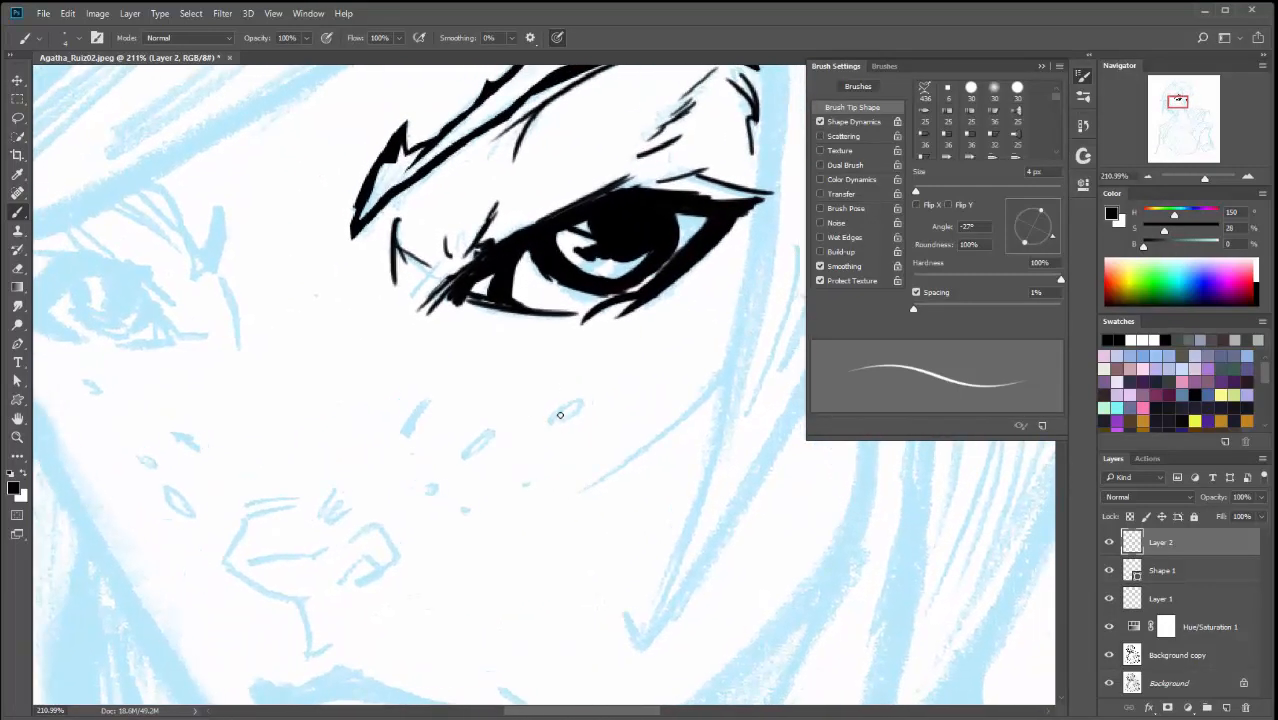
drag(584, 402, 551, 421)
drag(465, 455, 495, 429)
drag(424, 403, 407, 431)
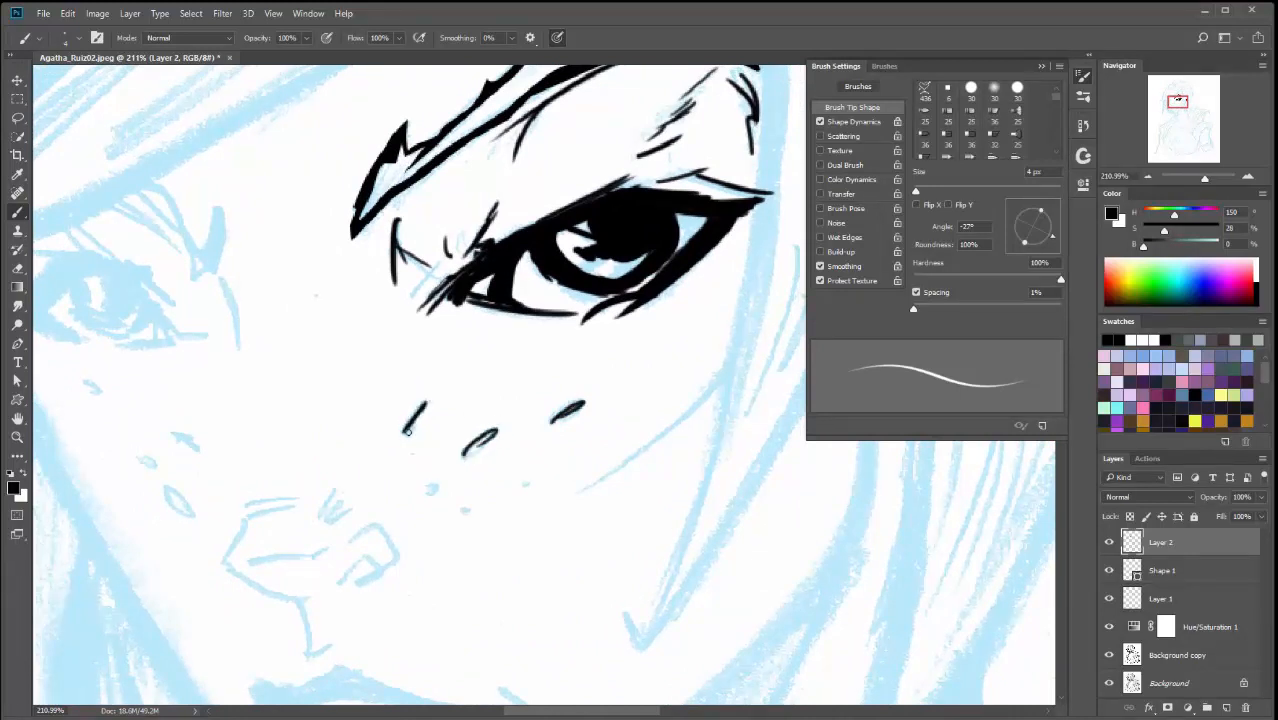
drag(428, 489, 474, 509)
- Ink the four freckles on the far cheek, below the uninked eye
drag(424, 423, 686, 368)
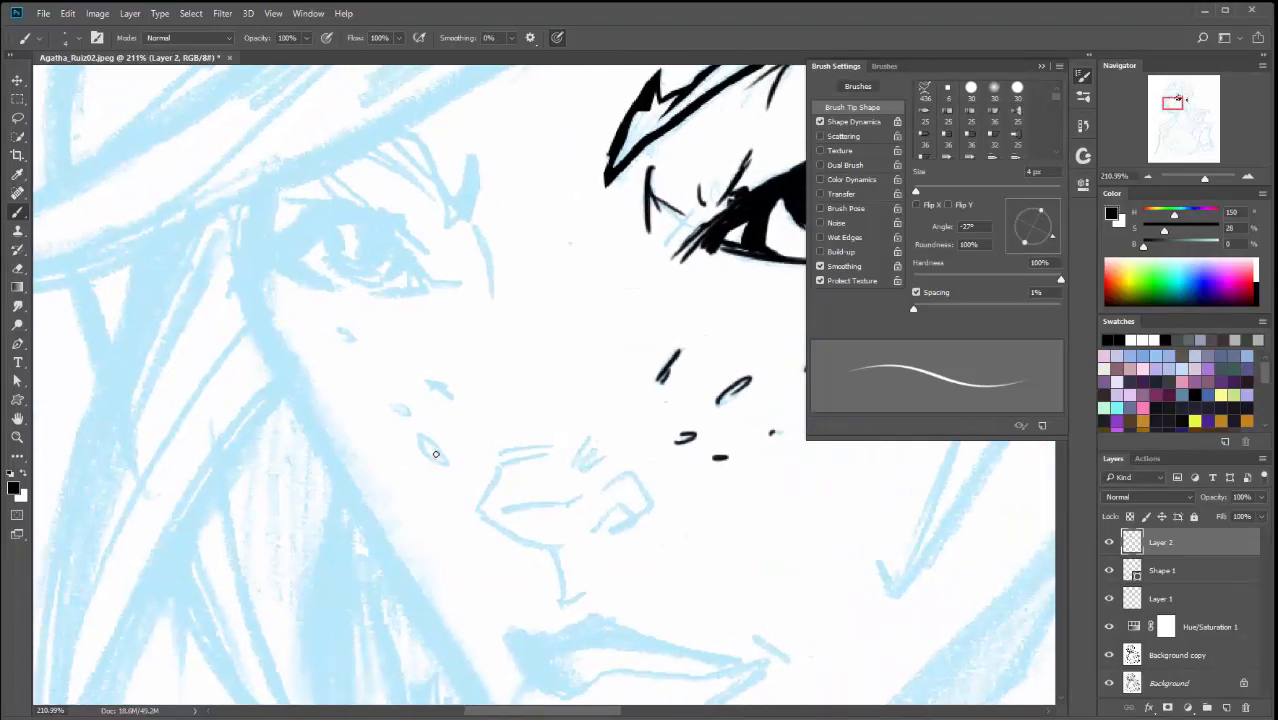
drag(440, 461, 438, 448)
mouse_move(432, 384)
mouse_down()
mouse_move(449, 394)
mouse_move(412, 414)
mouse_up()
drag(336, 333, 353, 345)
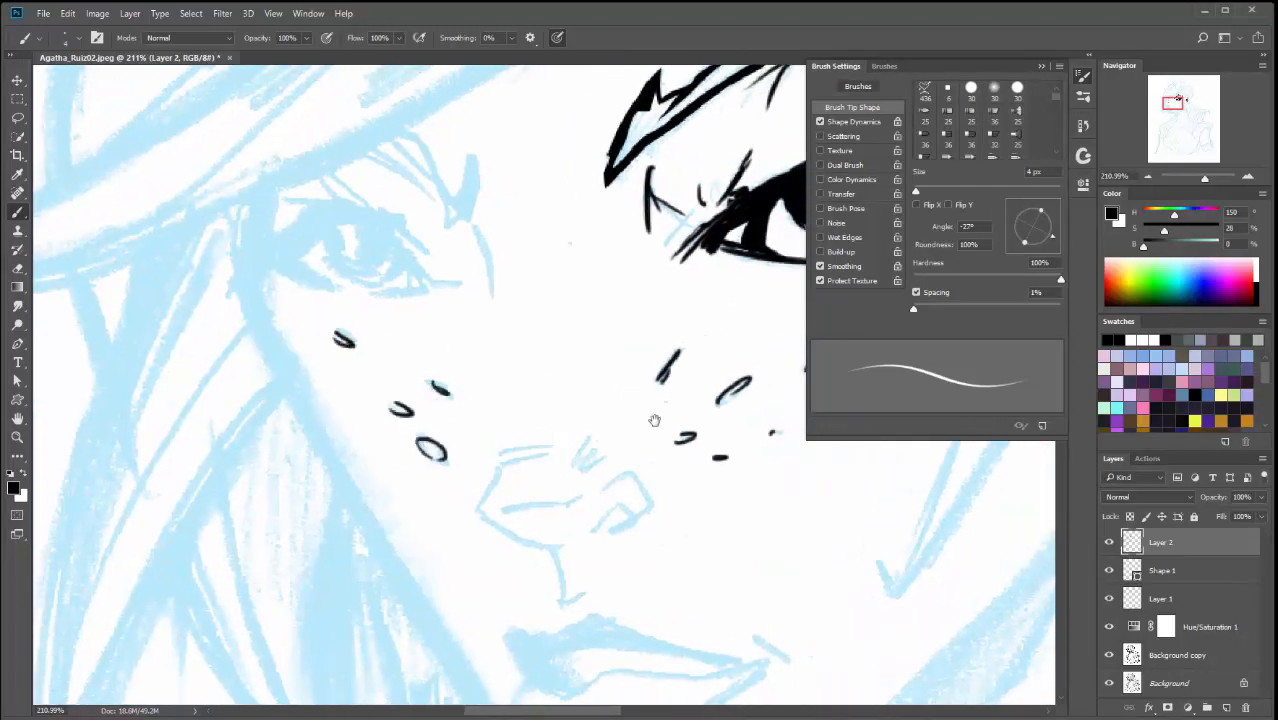
- Start a black Pen tool shape at 100% zoom, tracing the hair strand beside the ear down to its pointed tip
drag(800, 364, 316, 521)
mouse_move(580, 405)
mouse_down()
mouse_move(499, 573)
mouse_move(451, 468)
mouse_move(599, 400)
mouse_move(642, 296)
mouse_up()
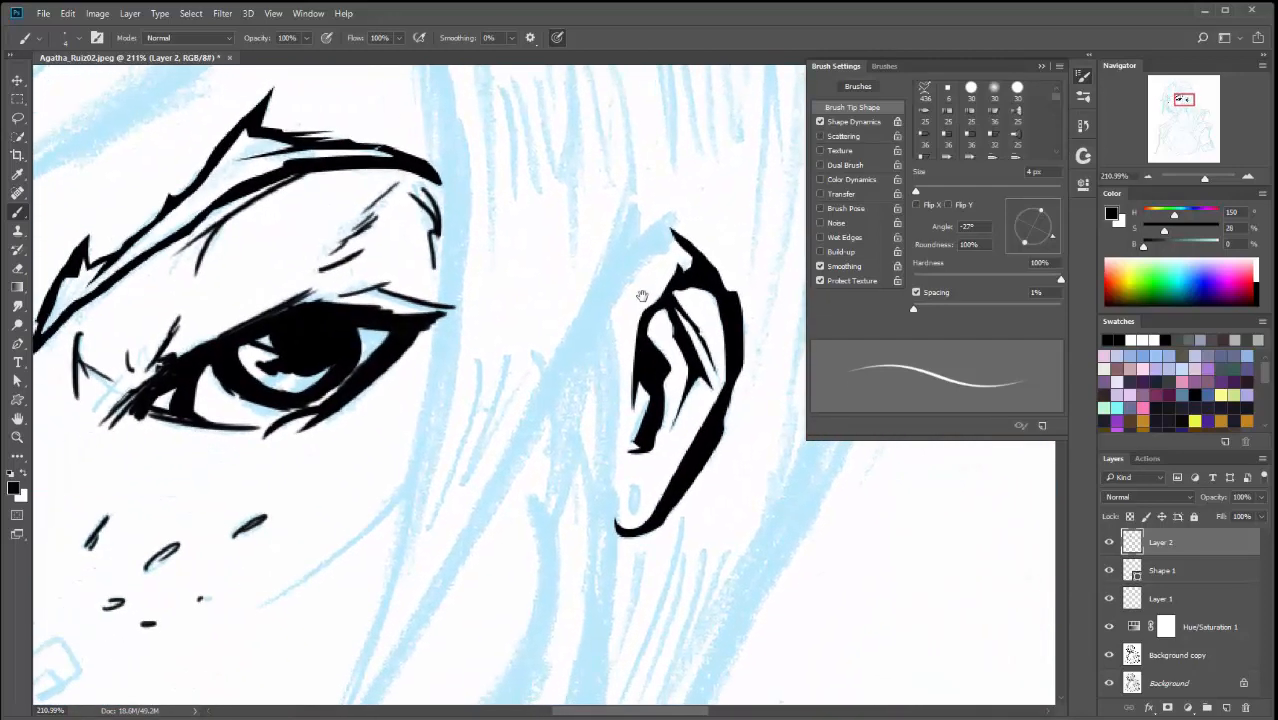
key(ctrl+1)
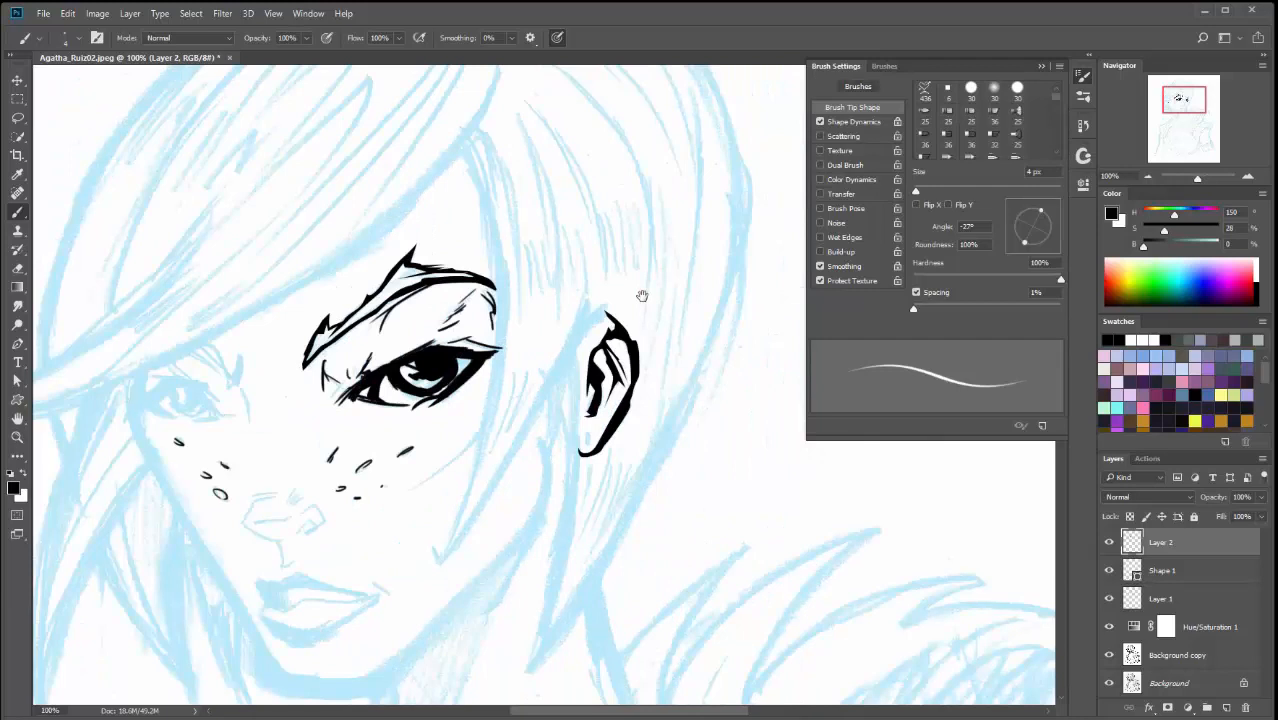
mouse_move(749, 499)
mouse_down()
mouse_move(782, 559)
mouse_move(766, 527)
mouse_up()
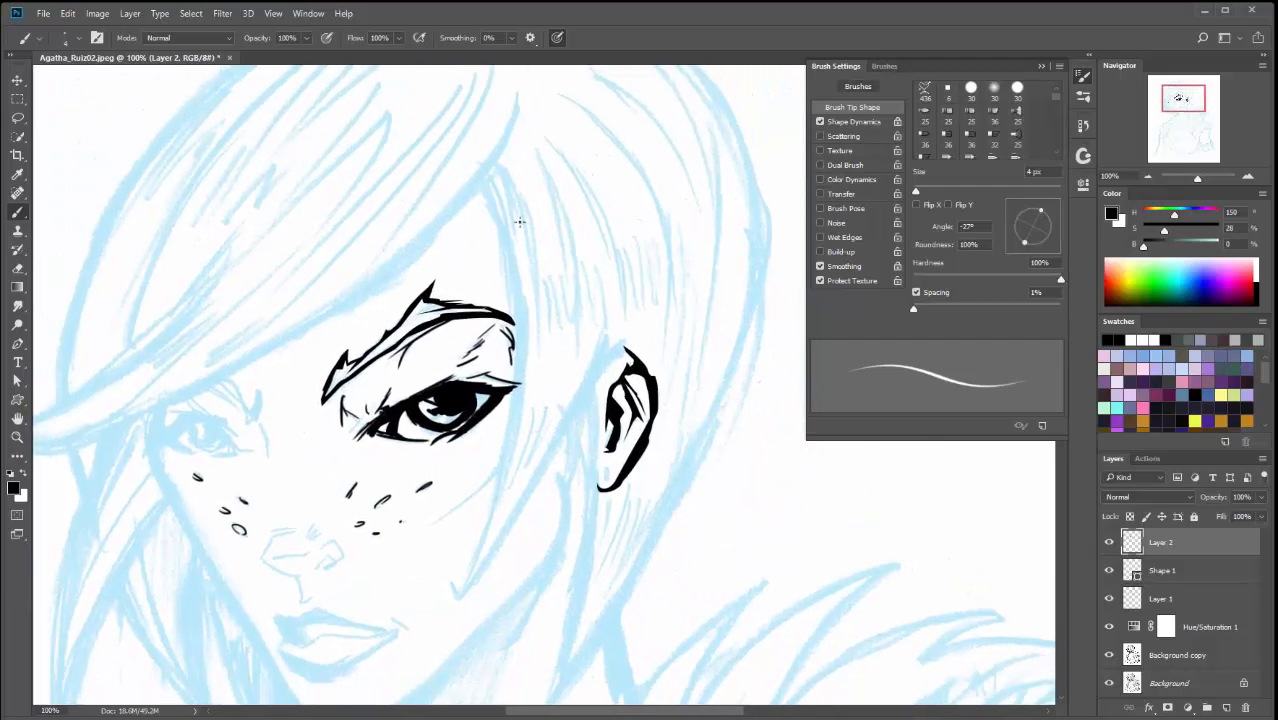
drag(587, 413, 565, 352)
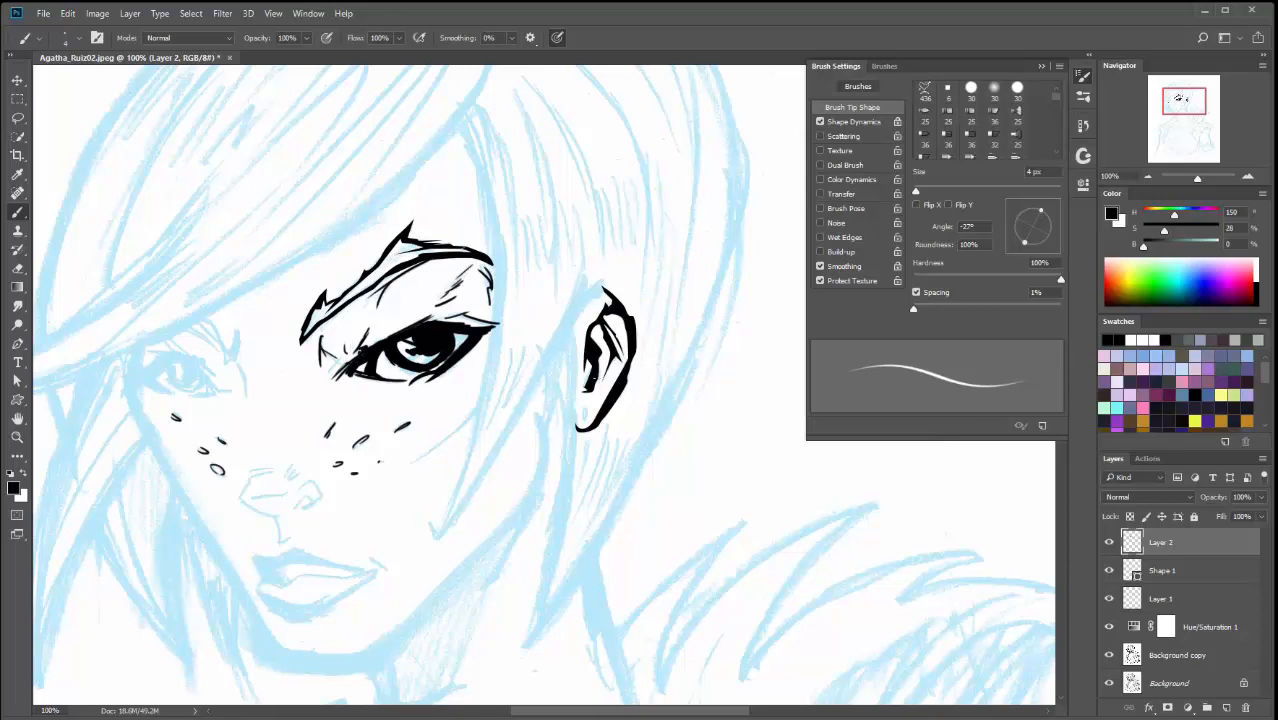
key(p)
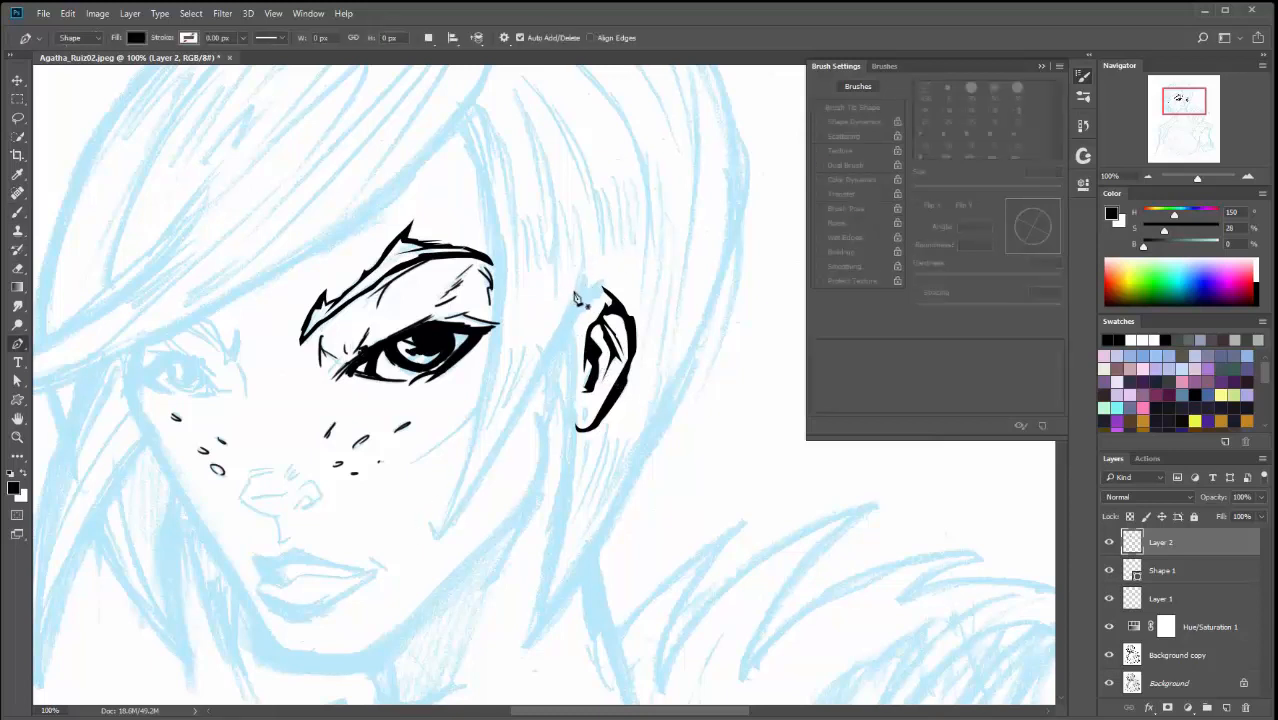
drag(581, 271, 577, 285)
click(546, 343)
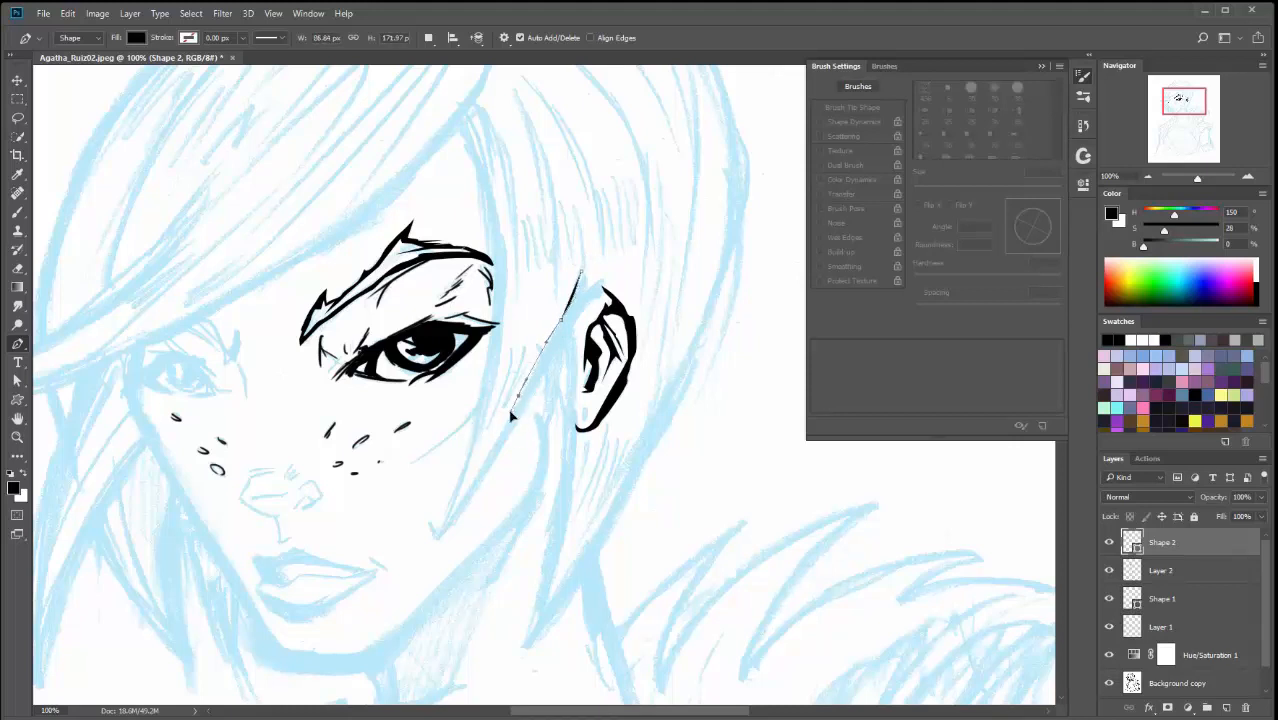
click(434, 529)
click(441, 538)
drag(464, 518, 468, 505)
- Trace the hair strand's other edge back up with a side spike, and close the shape beside the ear
click(552, 362)
drag(533, 420, 569, 371)
click(567, 347)
click(577, 323)
click(601, 280)
click(580, 299)
drag(581, 271, 582, 252)
- Begin a new Pen tool shape for the face contour, placing points from beside the far eye down the cheek to the chin
drag(525, 438, 593, 345)
drag(330, 546, 418, 539)
click(301, 242)
click(278, 251)
drag(290, 295, 298, 306)
drag(350, 405, 365, 429)
drag(372, 440, 322, 396)
drag(374, 480, 478, 485)
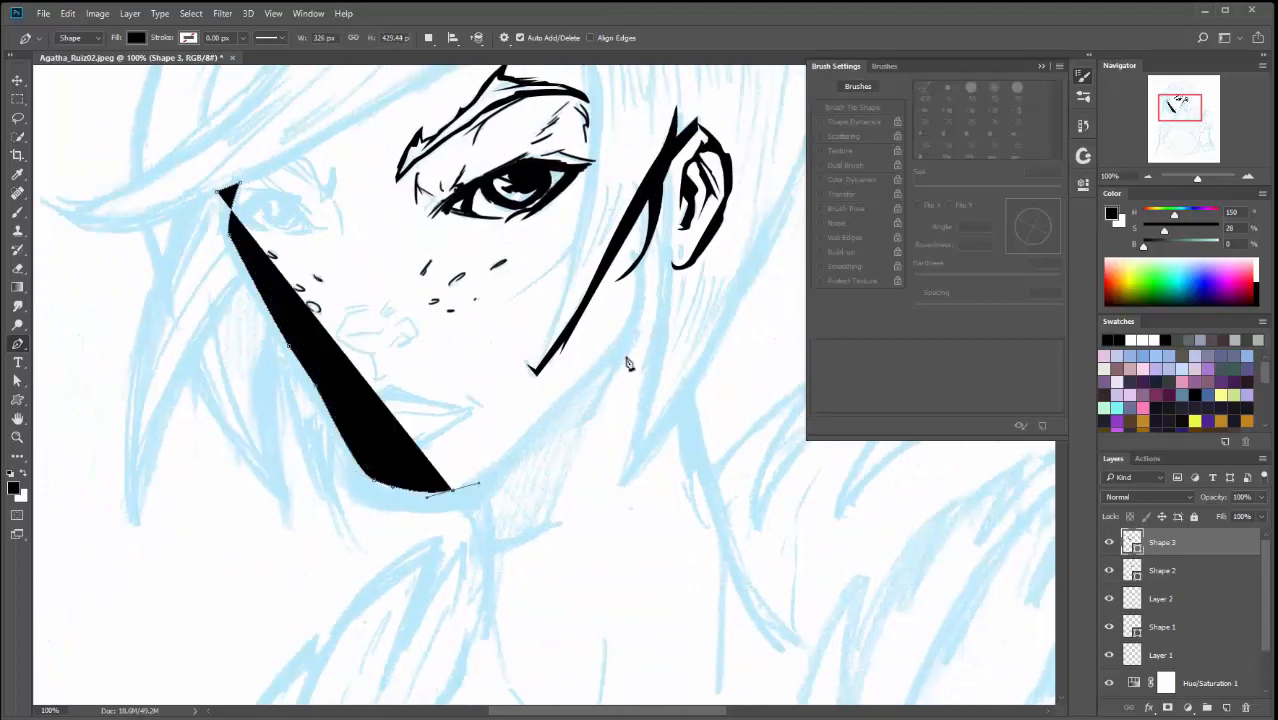
- Continue the face contour shape with Pen tool points from the chin up the jaw to its tip beside the ear
click(630, 320)
click(631, 250)
key(ctrl+z)
click(636, 266)
click(627, 243)
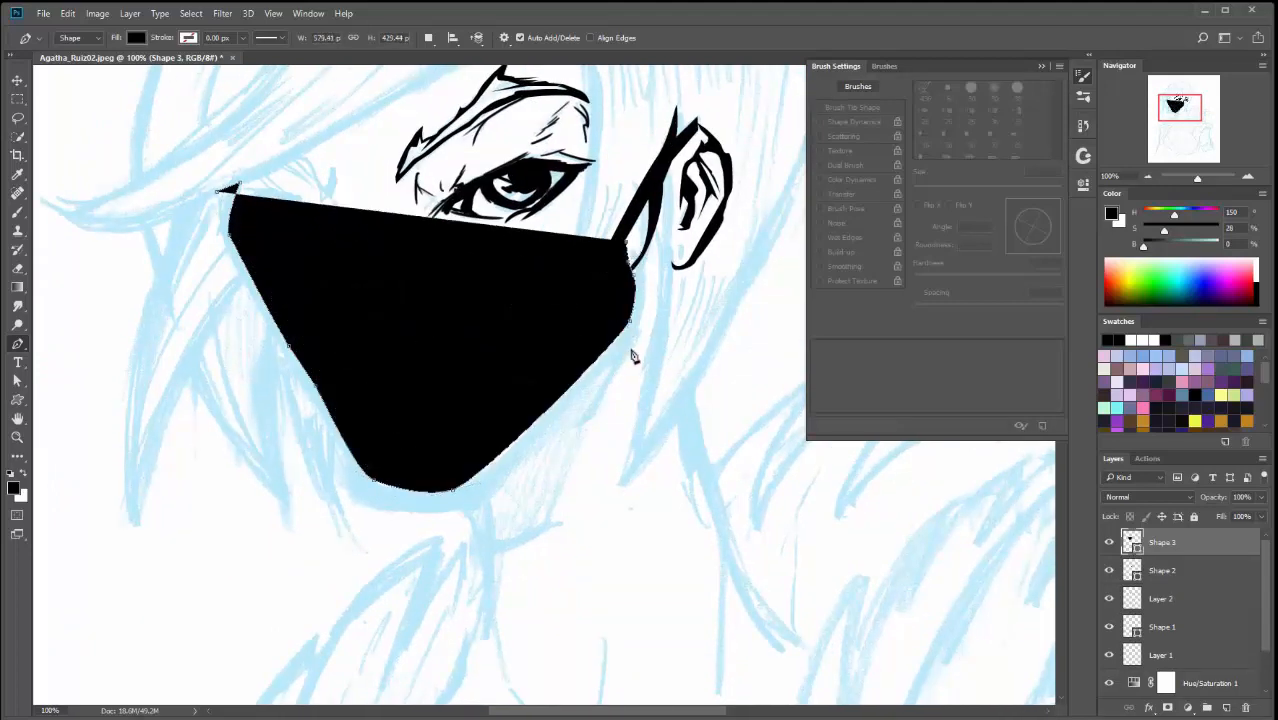
- Trace the contour's outer edge back down the jaw, around the chin and up the far cheek, and close the shape
drag(626, 343, 573, 397)
click(470, 508)
click(363, 506)
drag(226, 237, 219, 212)
click(219, 192)
drag(417, 445, 445, 390)
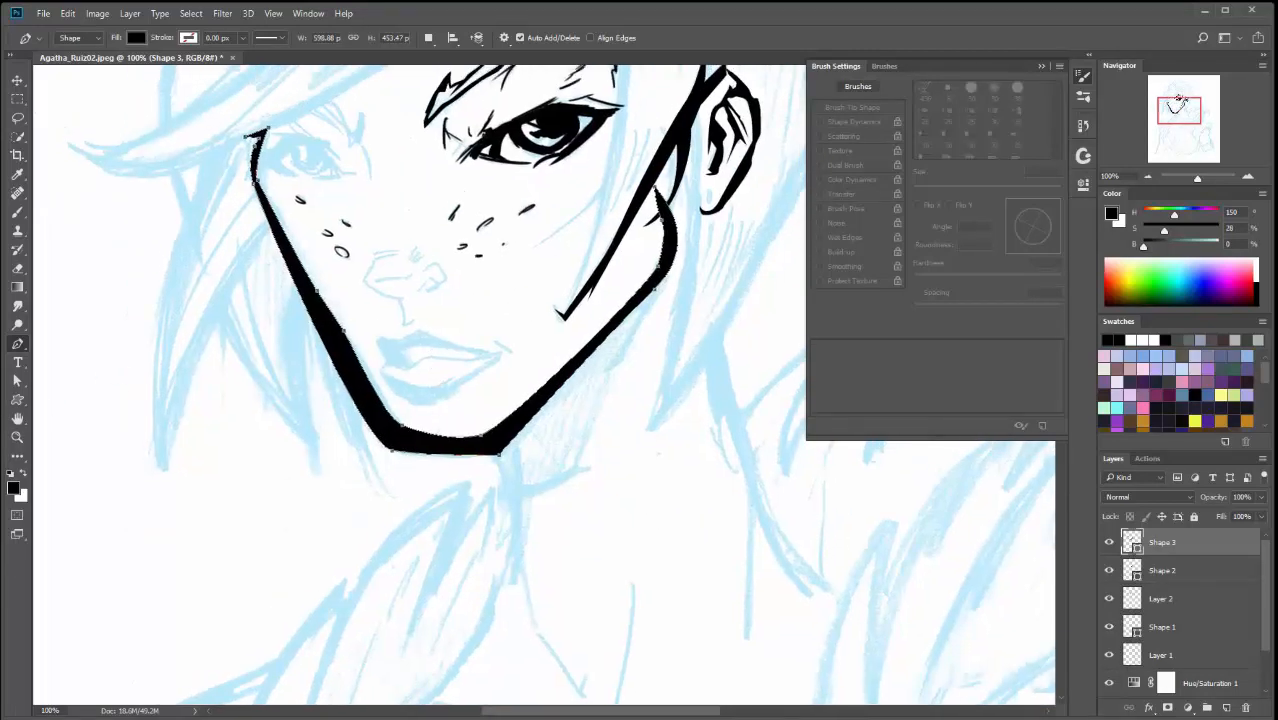
- Adjust the face contour's anchor points with the Direct Selection tool, thinning the line along the far cheek and chin corner
click(17, 380)
click(393, 452)
drag(394, 455, 372, 428)
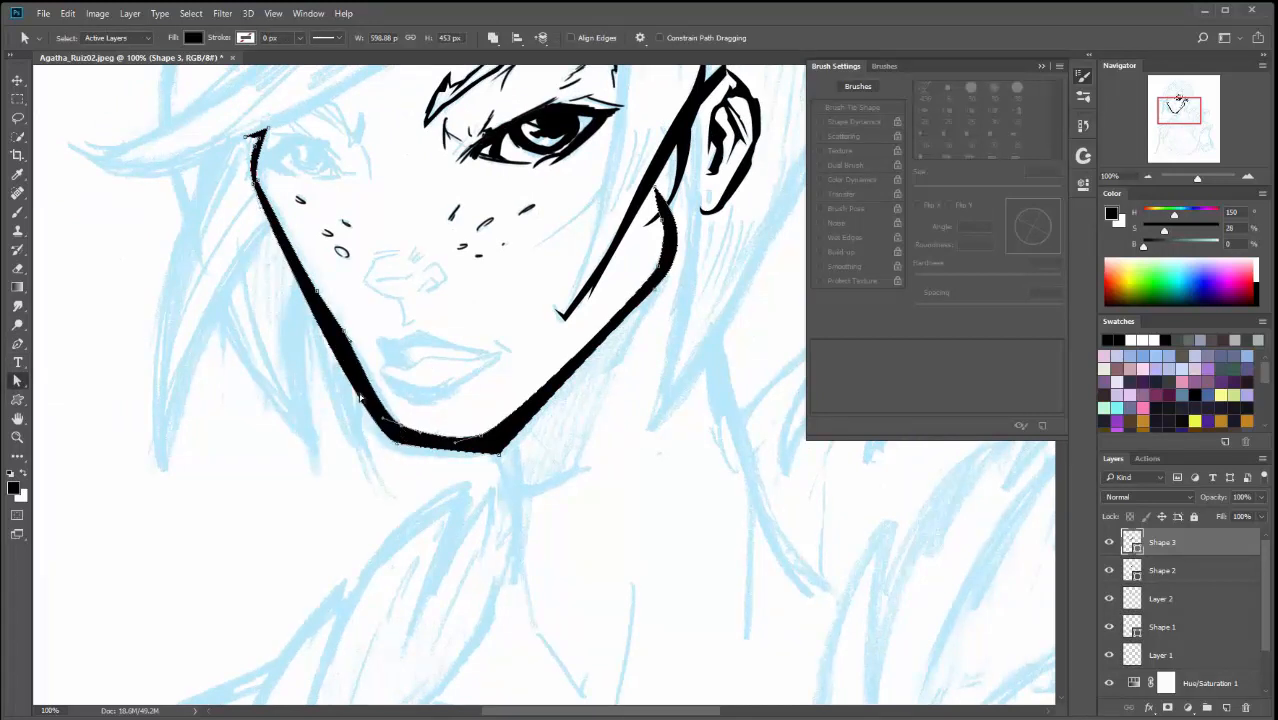
drag(344, 336, 298, 274)
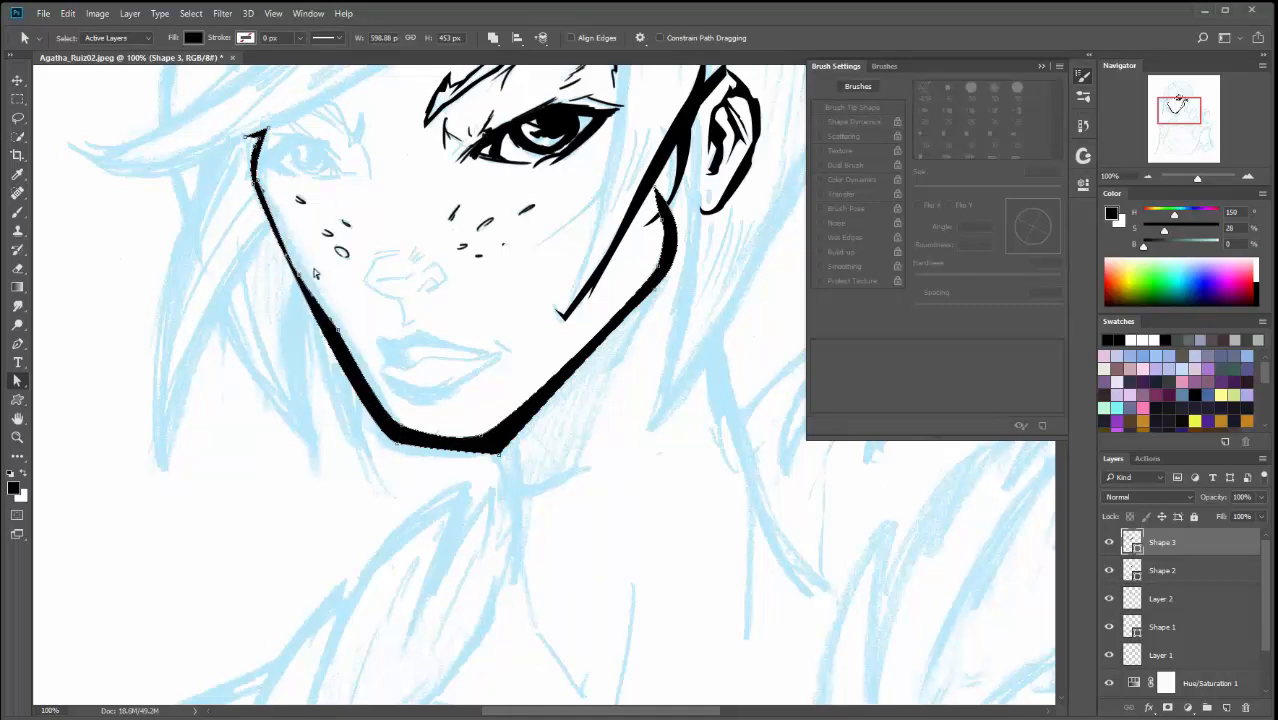
drag(301, 277, 308, 273)
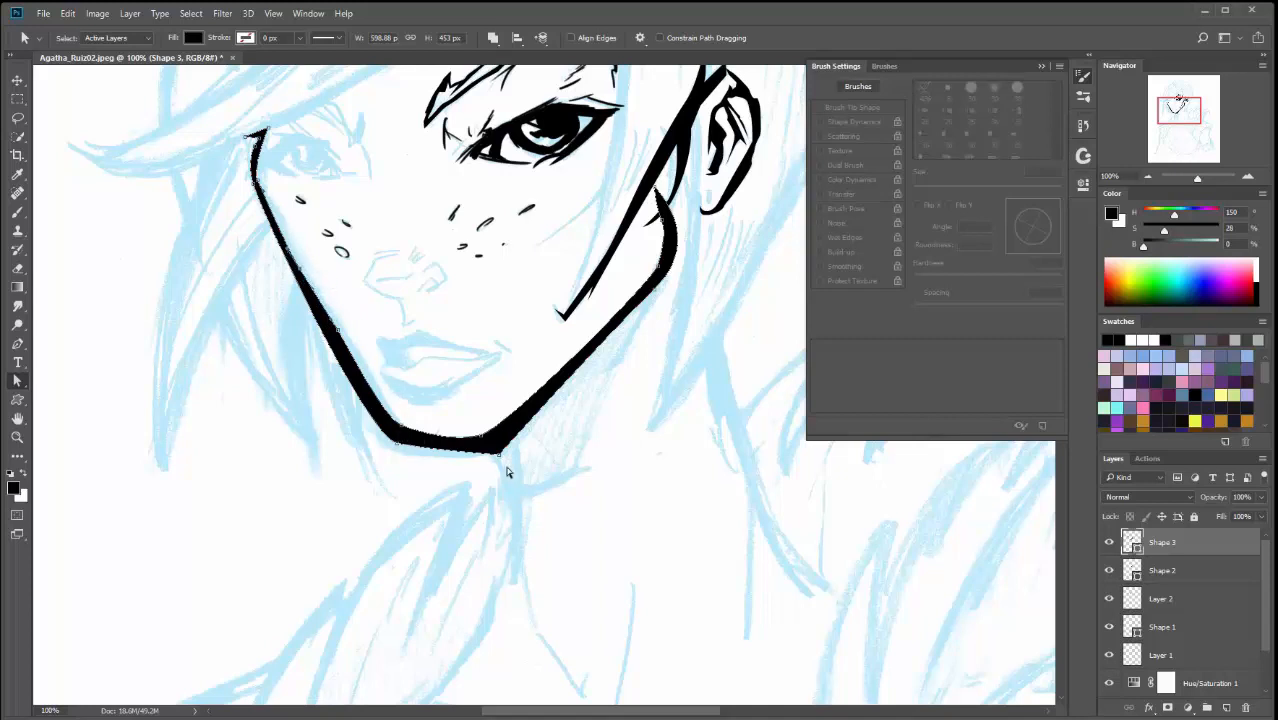
drag(399, 443, 400, 430)
- Refine the face contour's points at the jaw's end below the ear and on the far cheek, and deselect the path
click(573, 350)
drag(701, 376, 635, 505)
drag(566, 485, 587, 460)
click(618, 322)
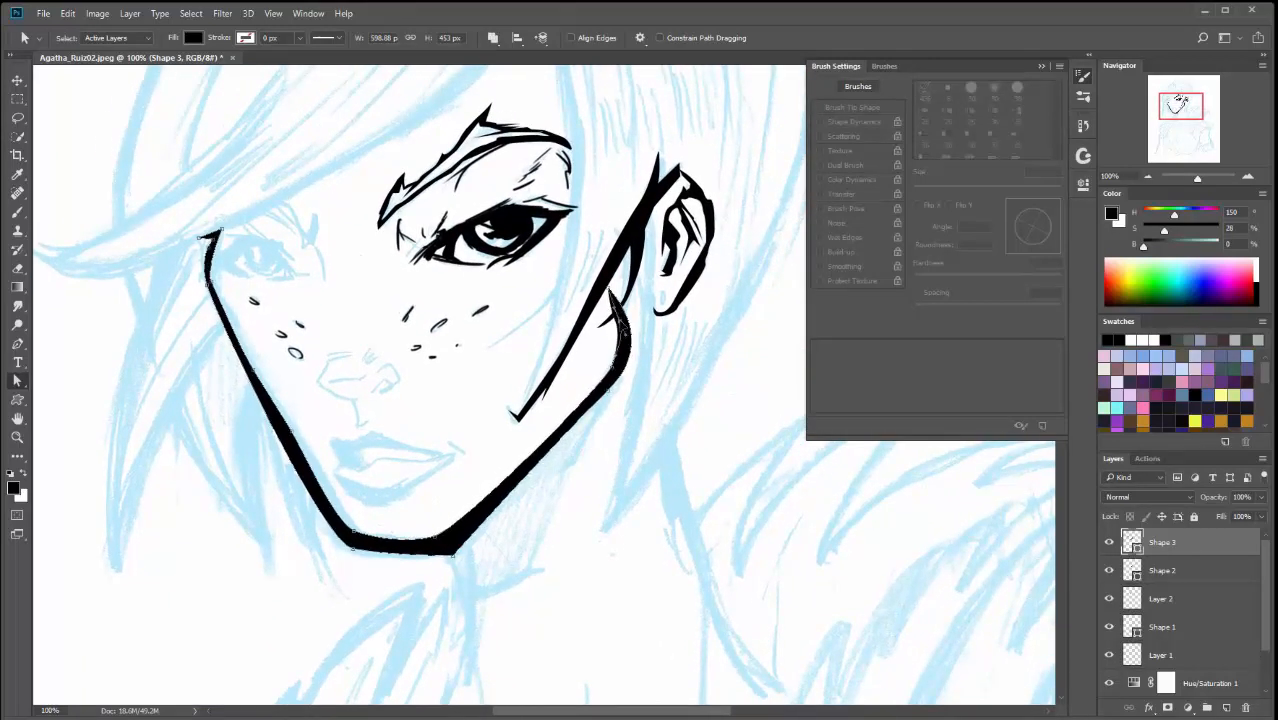
drag(622, 327, 610, 374)
click(671, 392)
key(space)
drag(631, 472, 662, 408)
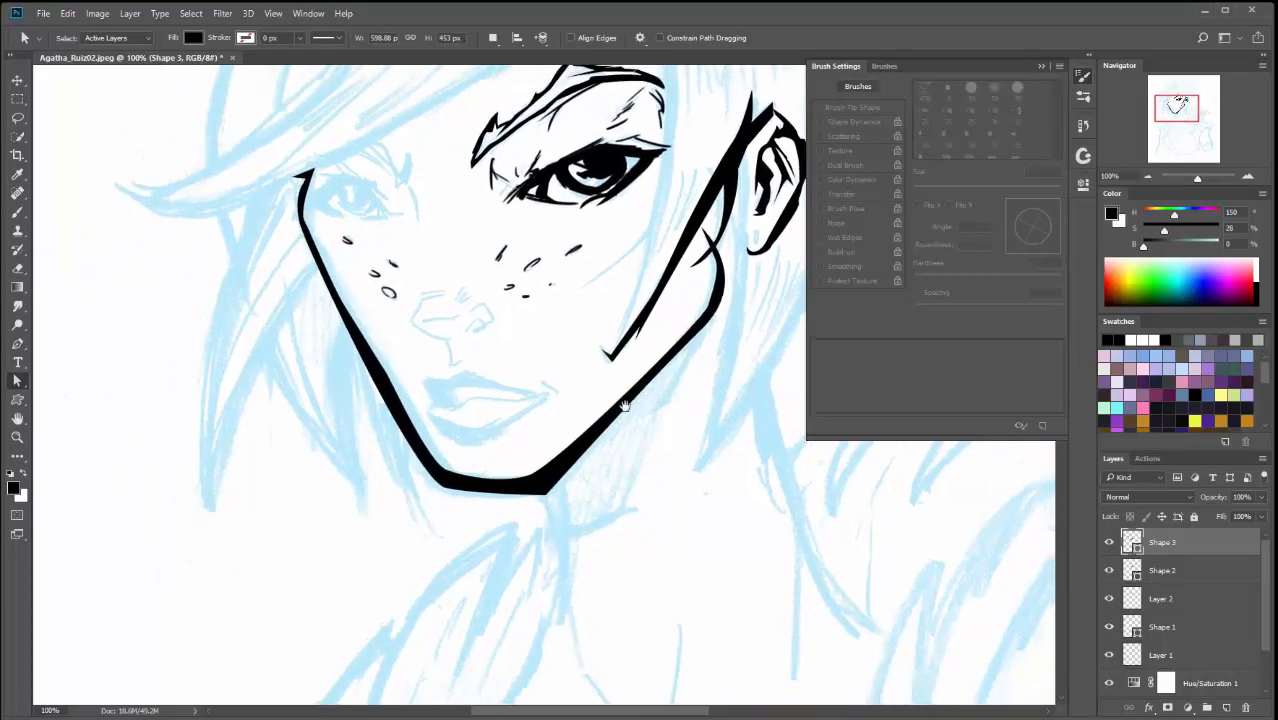
drag(384, 378, 388, 384)
drag(495, 574, 429, 548)
click(616, 466)
- Start a Pen tool path for the nose at 200% zoom, tracing from the tip's upper corner around the underside and down the philtrum
drag(487, 361, 684, 361)
ctrl+click(602, 399)
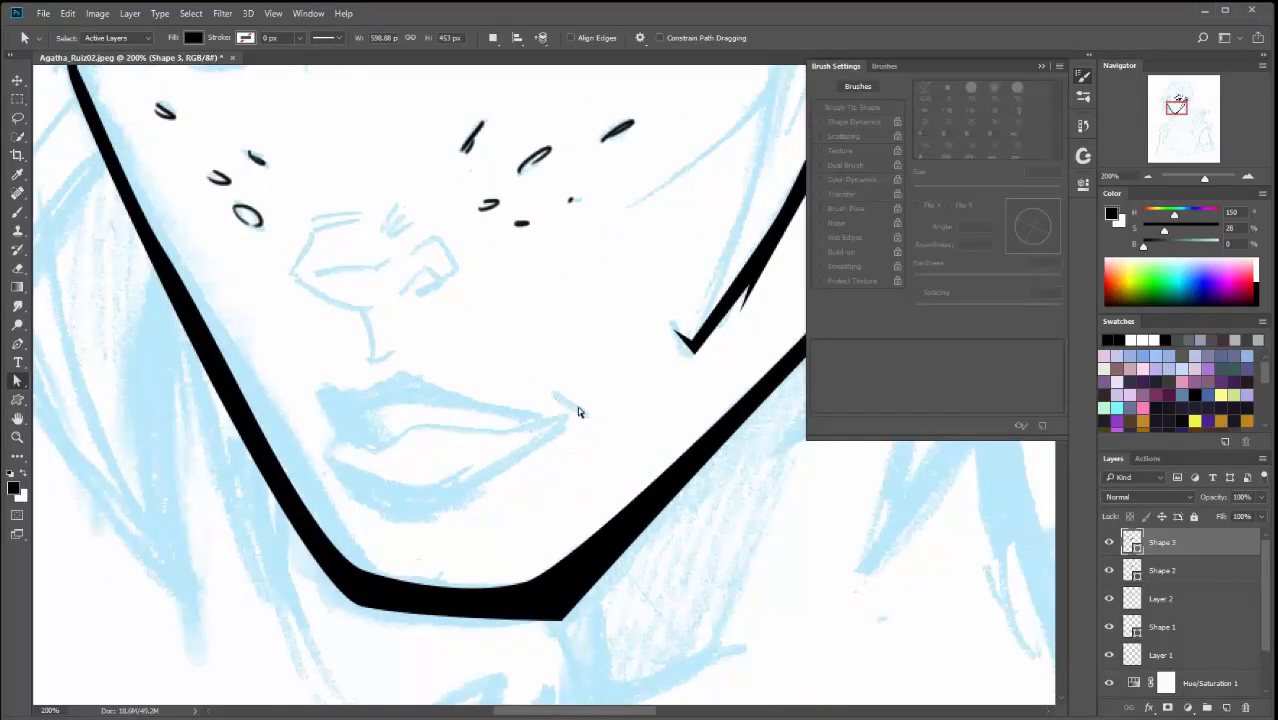
key(p)
click(306, 227)
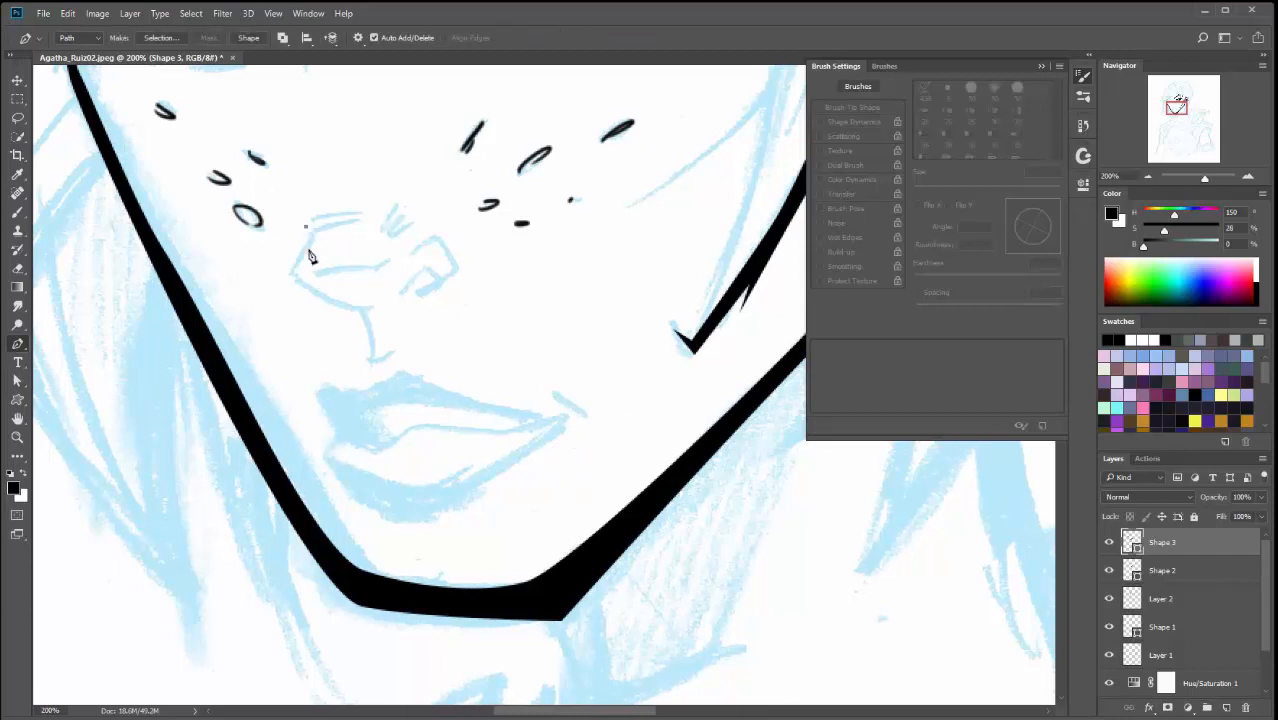
drag(298, 280, 381, 307)
click(365, 318)
click(370, 341)
click(371, 368)
- Trace the nose path's other edge back up around the tip and out to a pointed end above it
click(374, 341)
drag(336, 300, 305, 285)
click(300, 269)
click(315, 232)
click(359, 221)
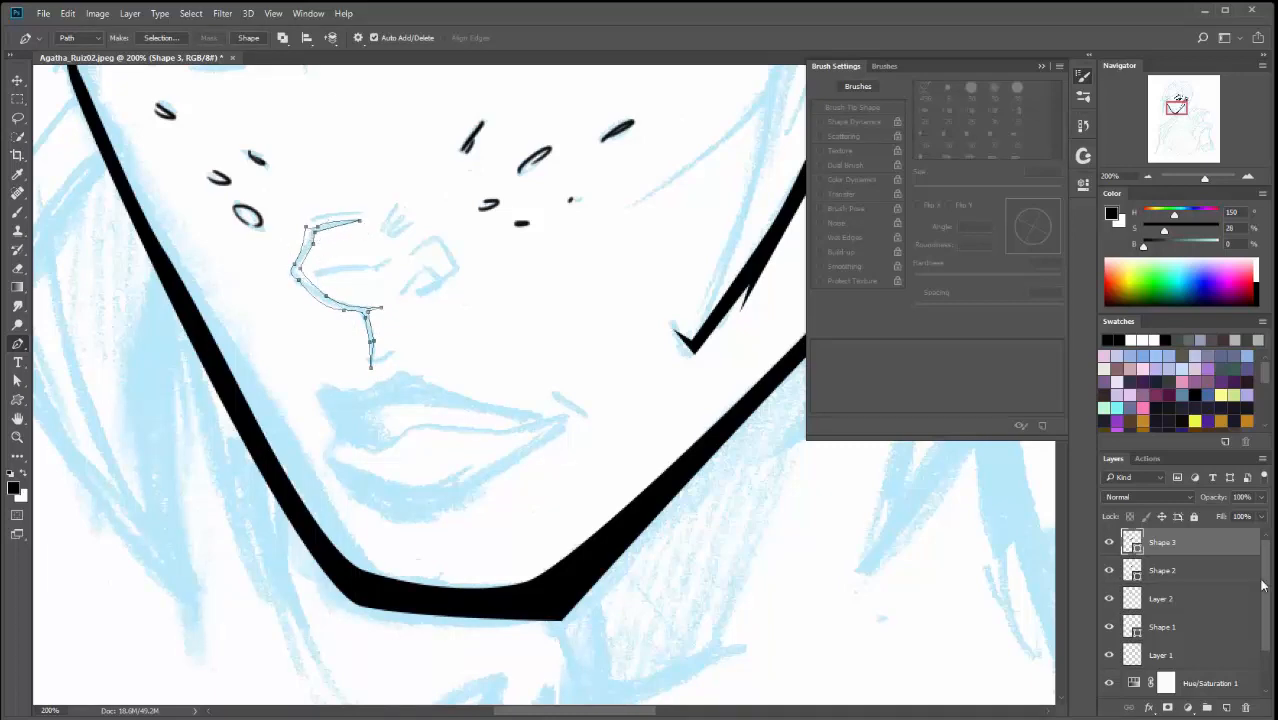
- Create a new layer and fill the nose path with black in Normal mode at 100% opacity
click(1226, 707)
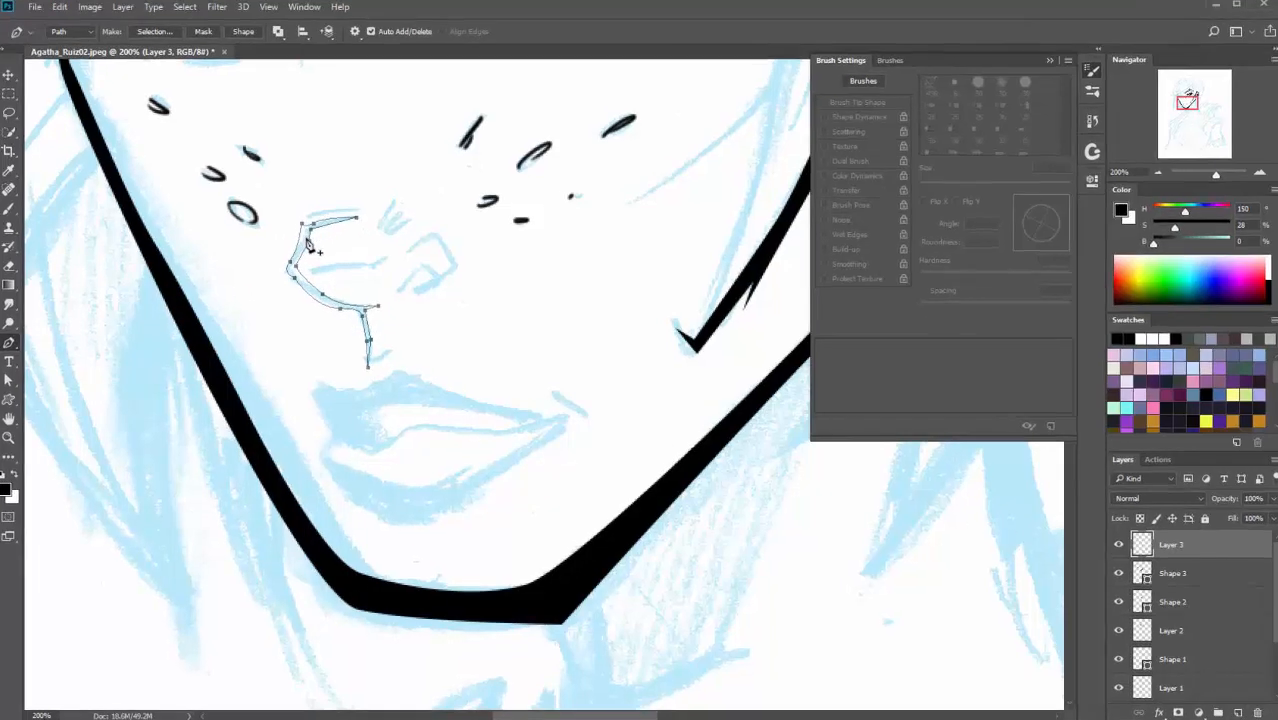
right_click(309, 242)
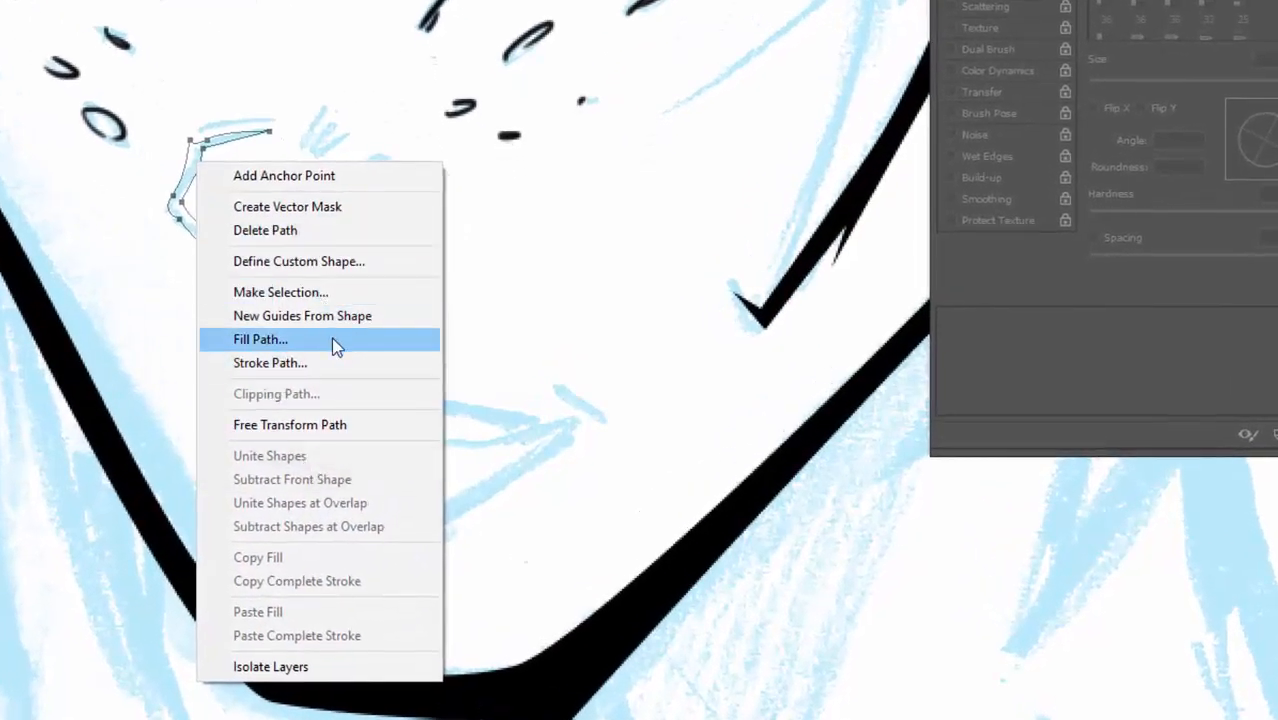
click(341, 338)
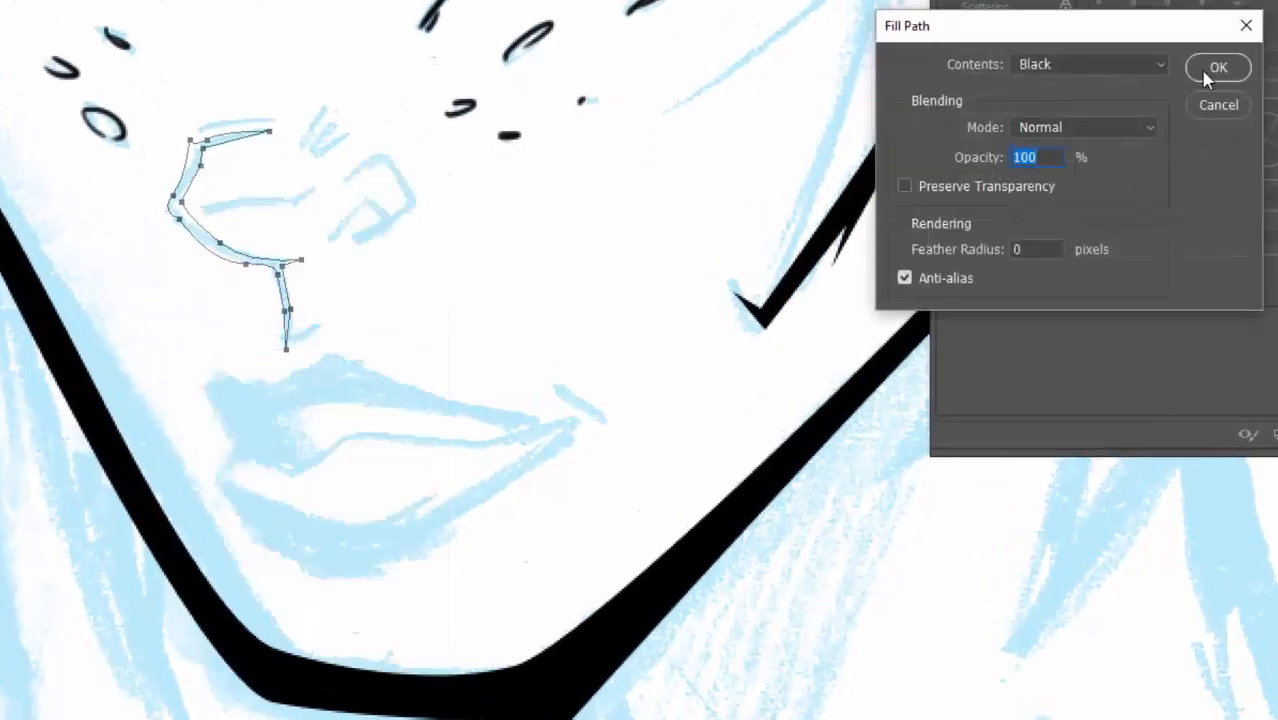
click(1218, 67)
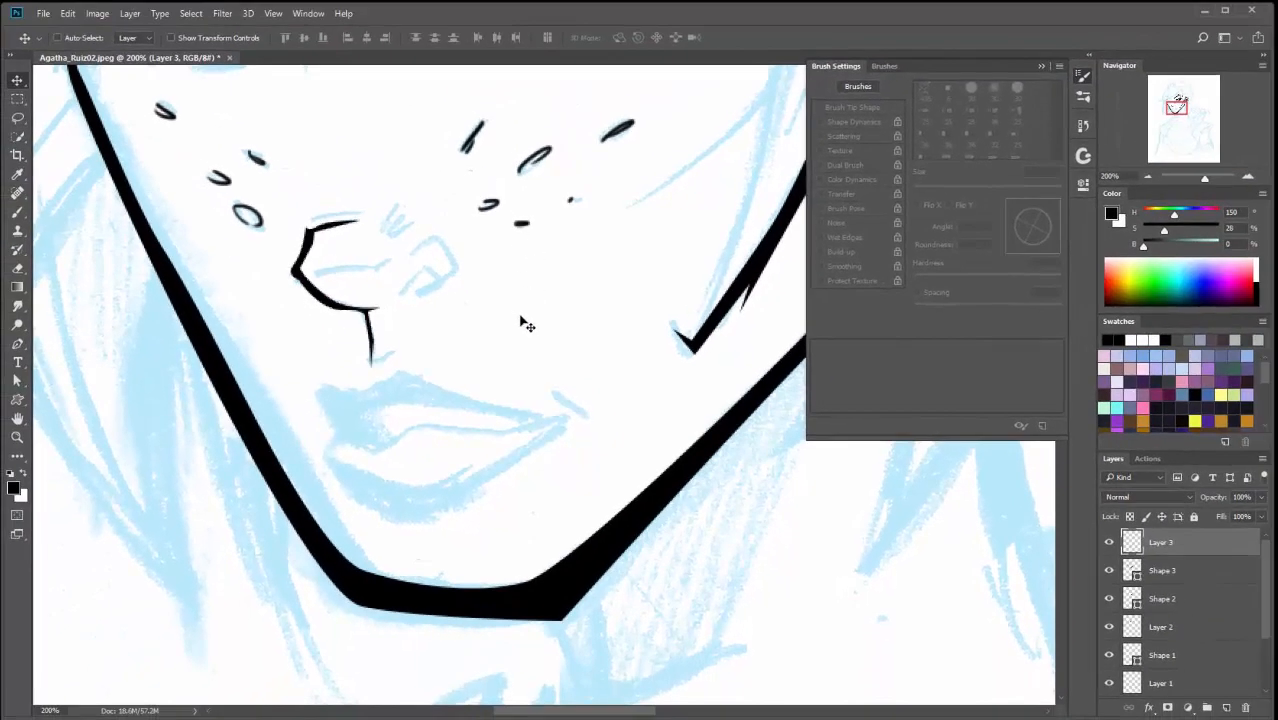
- Ink the short line above the nose tip and the line across its underside with the 4 px Brush
mouse_move(435, 239)
mouse_down()
mouse_move(545, 397)
mouse_move(446, 344)
mouse_up()
key(b)
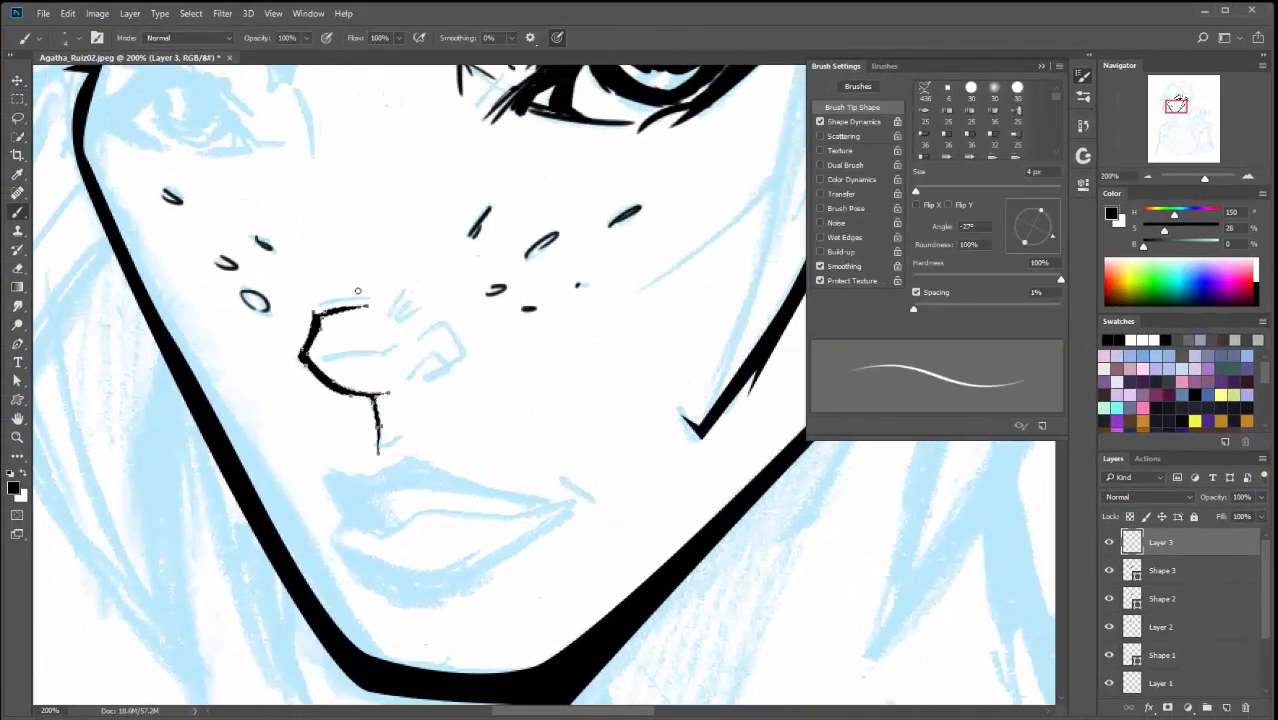
drag(315, 307, 364, 298)
drag(316, 357, 424, 353)
key(ctrl+z)
drag(322, 356, 398, 354)
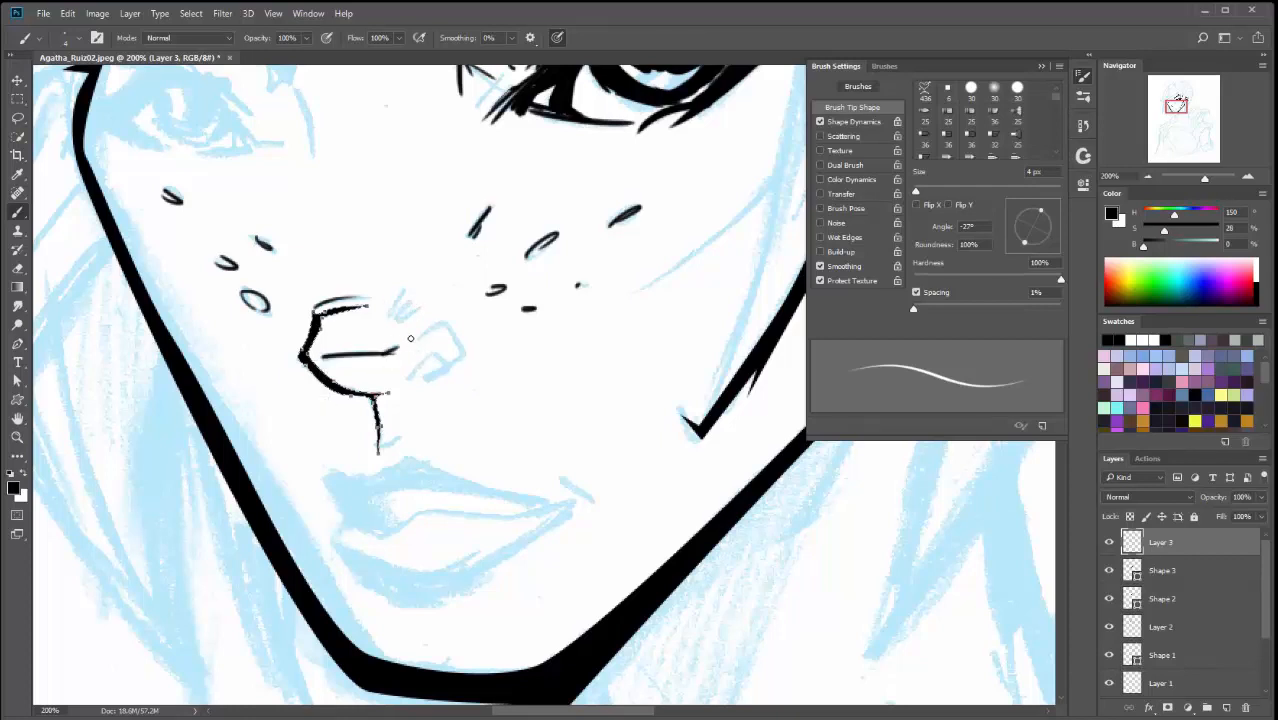
- Ink the short nose-bridge strokes, the nostril wing, the small curve at the philtrum and the crease at the mouth corner
mouse_move(406, 286)
mouse_down()
mouse_move(388, 321)
mouse_move(399, 318)
mouse_up()
mouse_move(378, 450)
mouse_down()
mouse_move(411, 427)
mouse_move(400, 434)
mouse_up()
key(ctrl+z)
mouse_move(412, 375)
mouse_down()
mouse_move(472, 346)
mouse_move(419, 335)
mouse_move(465, 340)
mouse_move(484, 358)
mouse_move(444, 326)
mouse_move(465, 353)
mouse_up()
key(ctrl+z)
key(ctrl+z)
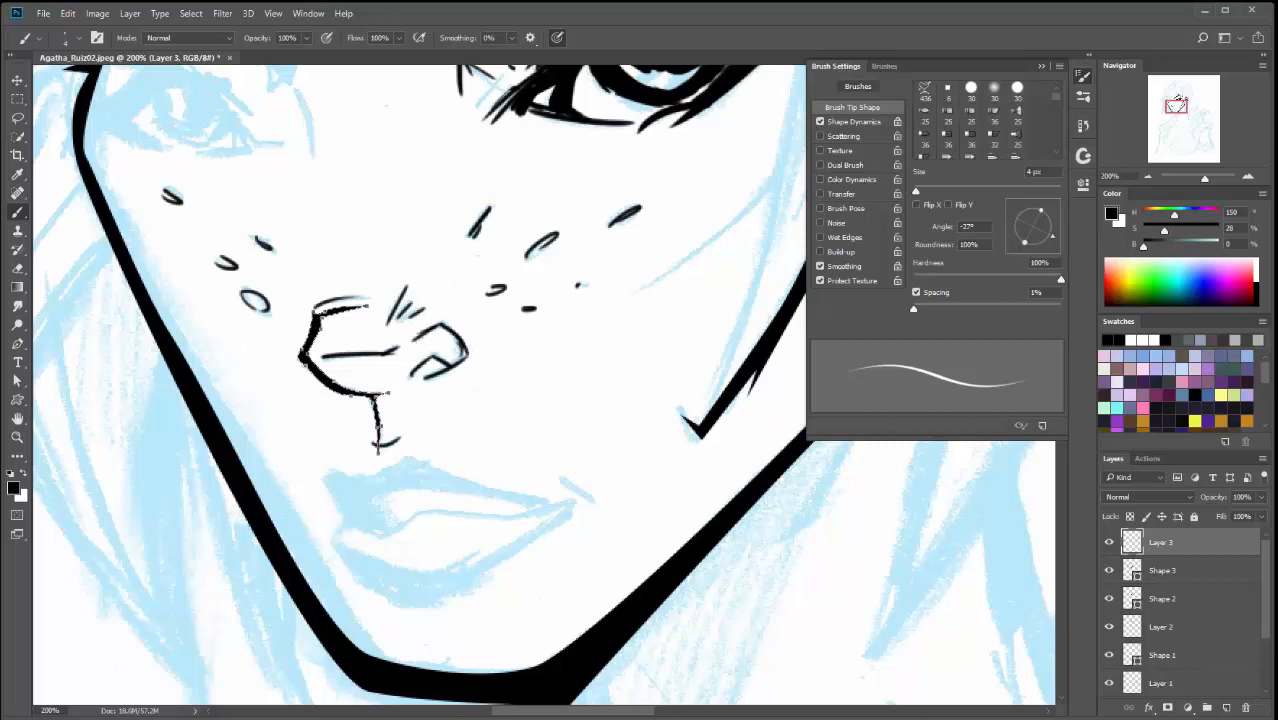
mouse_move(516, 477)
mouse_down()
mouse_move(494, 363)
mouse_move(587, 407)
mouse_up()
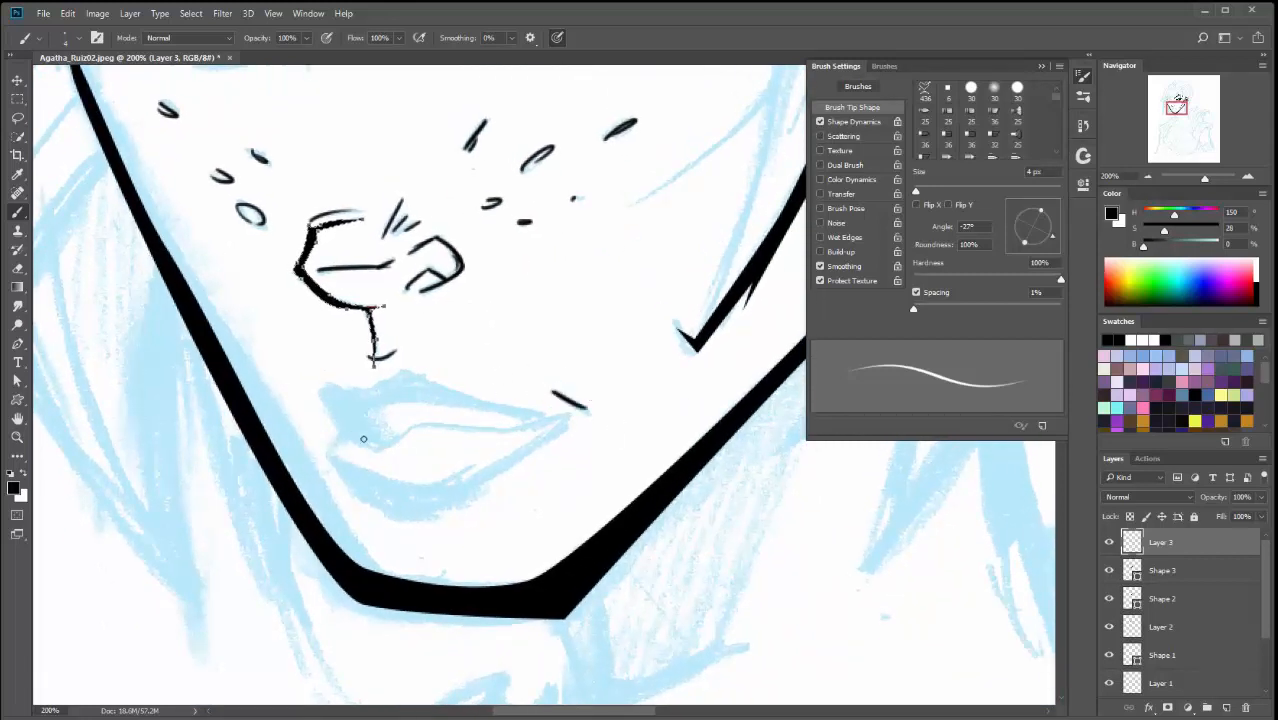
- Try to ink the cheek line below the near eye and a short stroke beside its inner corner
drag(526, 312, 366, 504)
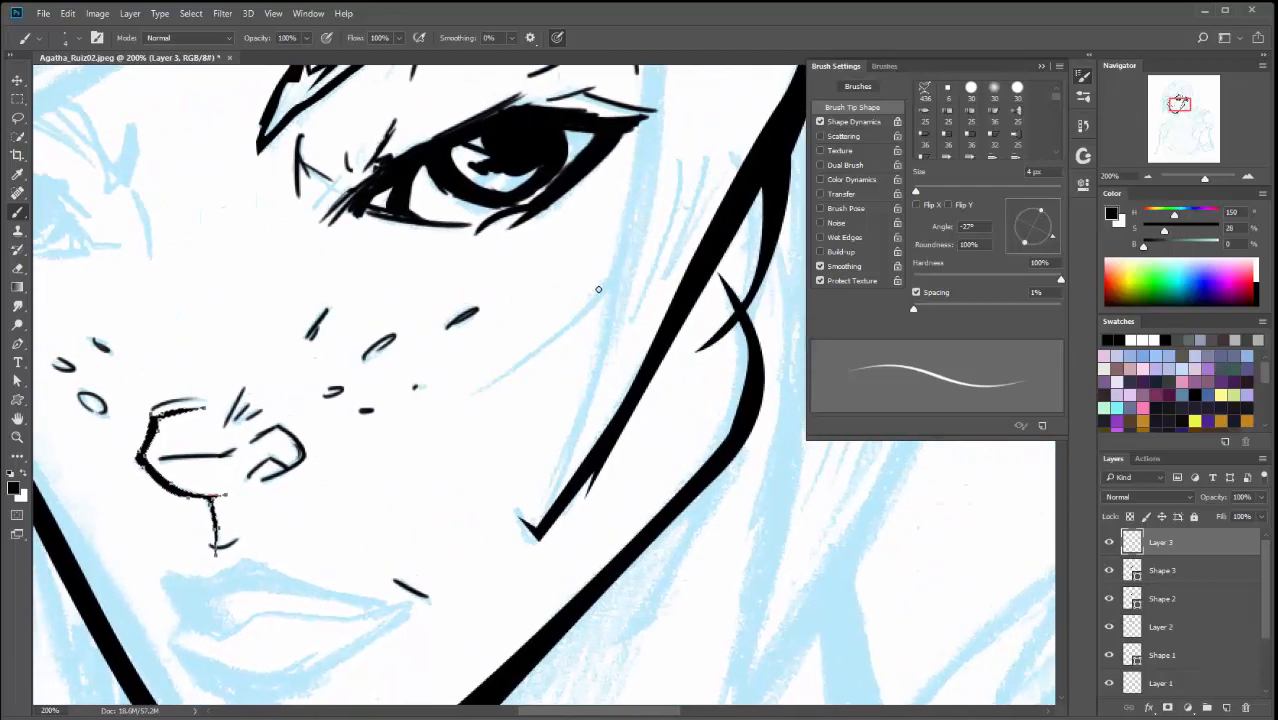
drag(610, 278, 474, 378)
key(ctrl+z)
drag(601, 319, 554, 391)
drag(592, 340, 747, 231)
drag(507, 402, 461, 480)
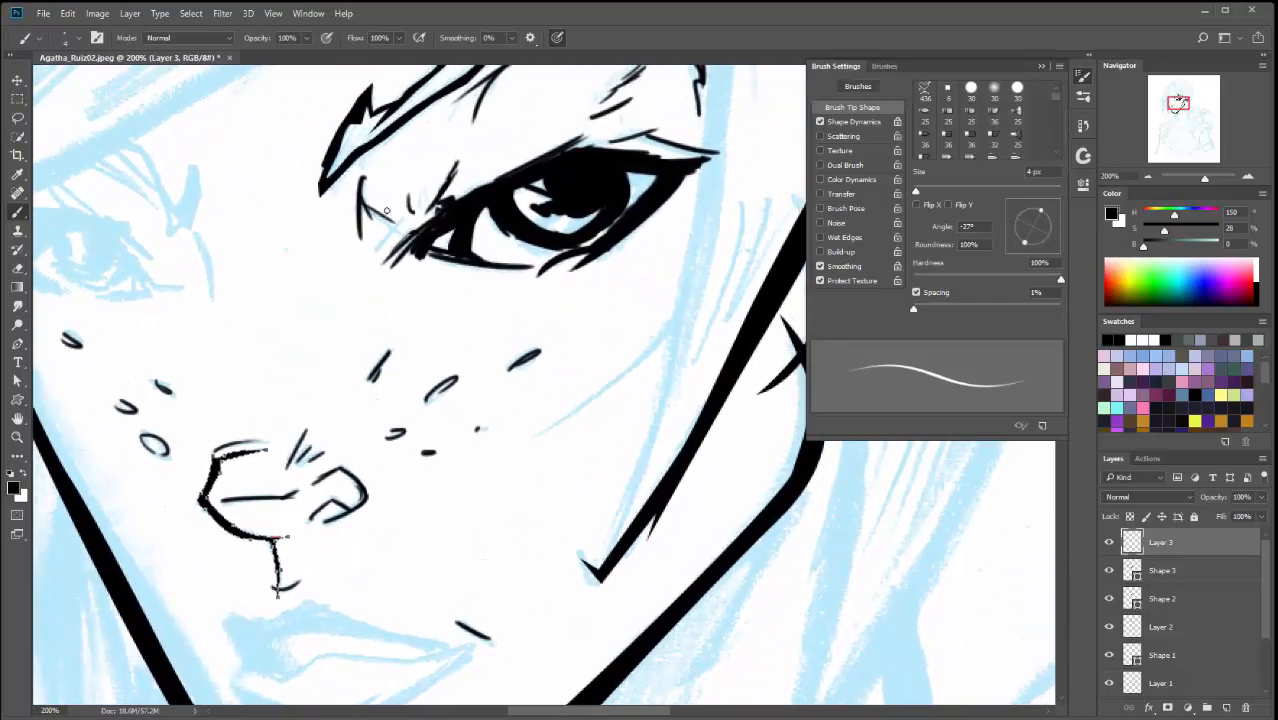
mouse_move(354, 262)
mouse_down()
mouse_move(405, 232)
mouse_move(393, 235)
mouse_up()
key(ctrl+z)
- Ink the outlines of the upper and lower lips, the line between them and short shading strokes on the lower lip
drag(345, 618, 455, 398)
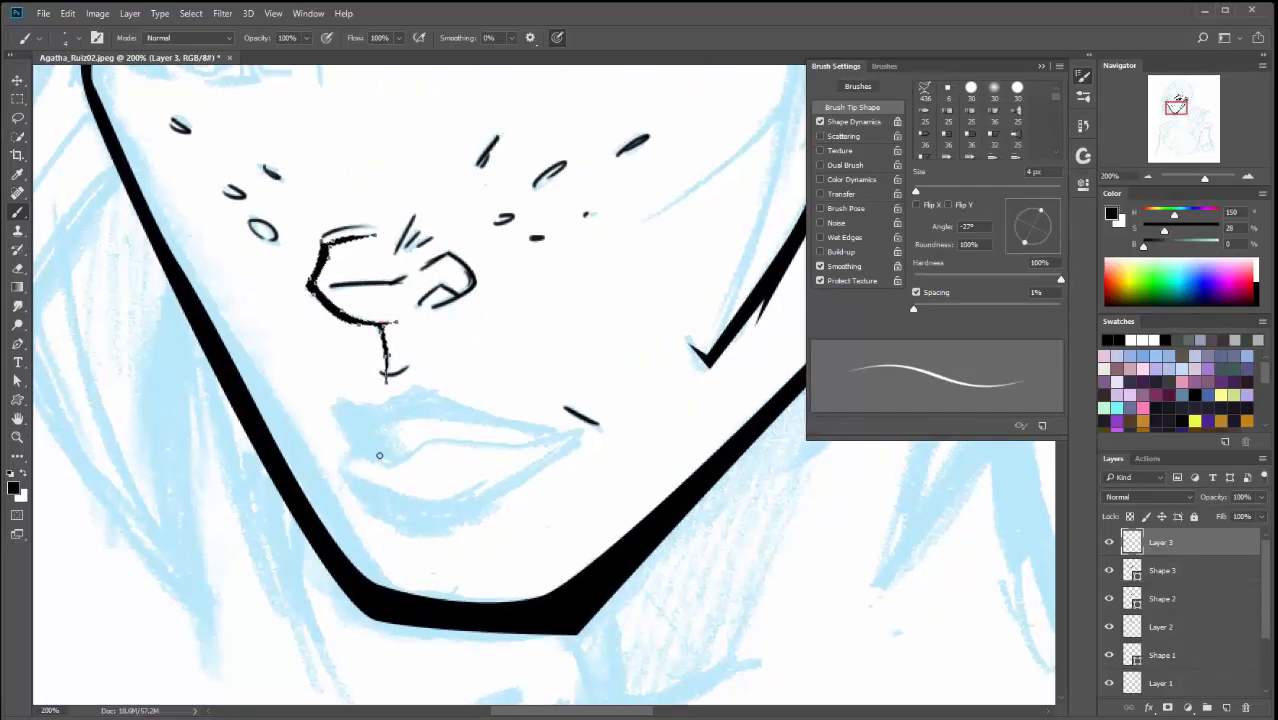
drag(363, 443, 406, 463)
key(ctrl+z)
mouse_move(336, 418)
mouse_down()
mouse_move(385, 454)
mouse_move(440, 438)
mouse_up()
mouse_move(338, 454)
mouse_down()
mouse_move(336, 471)
mouse_move(414, 510)
mouse_move(459, 514)
mouse_move(551, 485)
mouse_move(594, 431)
mouse_up()
drag(440, 438, 598, 428)
mouse_move(336, 412)
mouse_down()
mouse_move(395, 401)
mouse_move(598, 428)
mouse_up()
drag(484, 482, 446, 506)
drag(488, 494, 468, 504)
drag(377, 428, 390, 454)
- Ink the small earring on the earlobe at 100% zoom
mouse_move(596, 291)
mouse_down()
mouse_move(539, 391)
mouse_move(547, 489)
mouse_up()
key(ctrl+minus)
key(ctrl+minus)
key(ctrl+plus)
drag(660, 542, 526, 610)
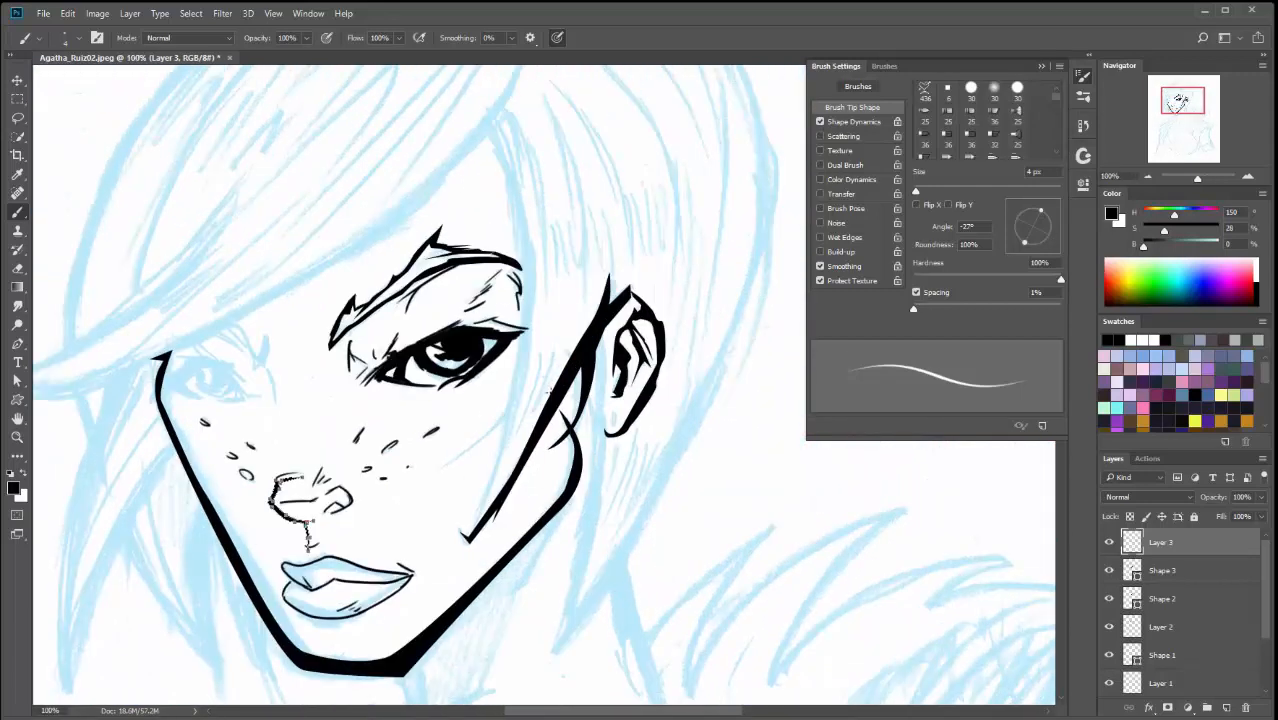
drag(611, 414, 614, 424)
mouse_move(640, 442)
mouse_down()
mouse_move(665, 364)
mouse_move(718, 292)
mouse_up()
- Ink the far eye's brow lines beside the nose bridge and the diagonal cheek line below the near eye
mouse_move(256, 207)
mouse_down()
mouse_move(382, 337)
mouse_move(467, 350)
mouse_up()
mouse_move(467, 350)
mouse_down()
mouse_move(474, 322)
mouse_move(479, 380)
mouse_move(371, 362)
mouse_up()
mouse_move(542, 418)
mouse_down()
mouse_move(607, 366)
mouse_move(565, 274)
mouse_move(714, 346)
mouse_up()
drag(619, 489, 561, 414)
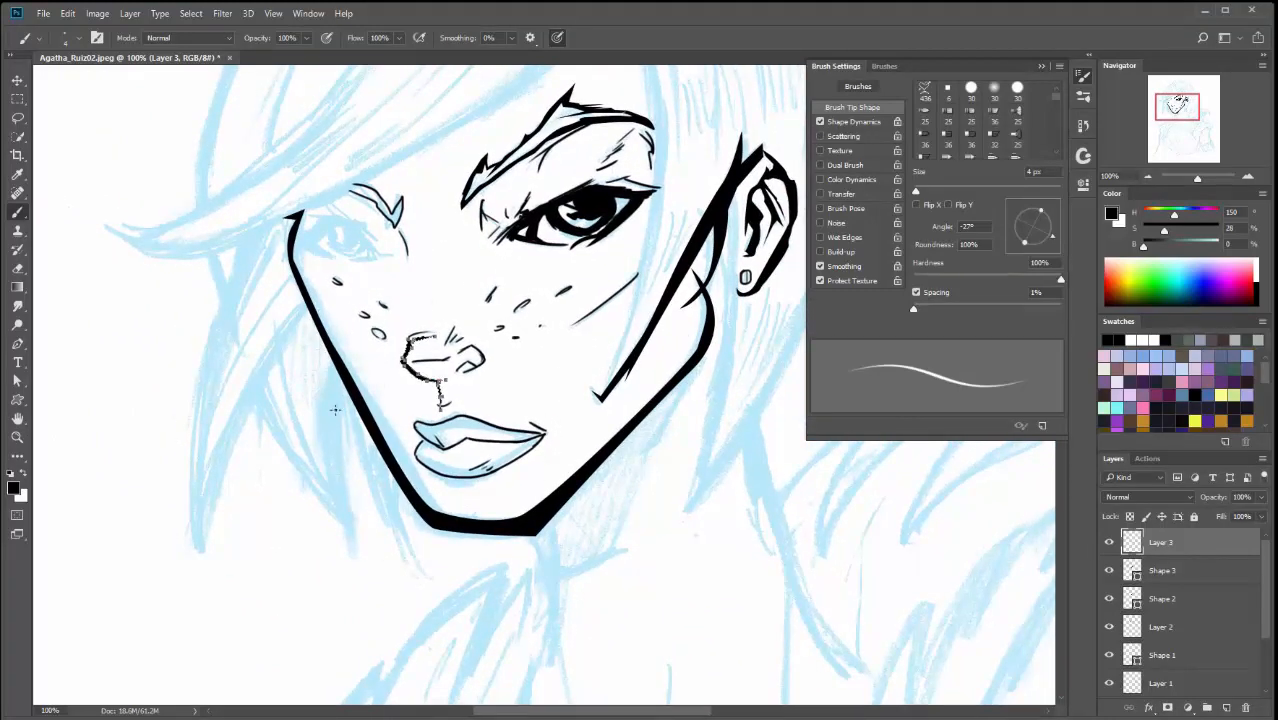
drag(729, 390, 723, 459)
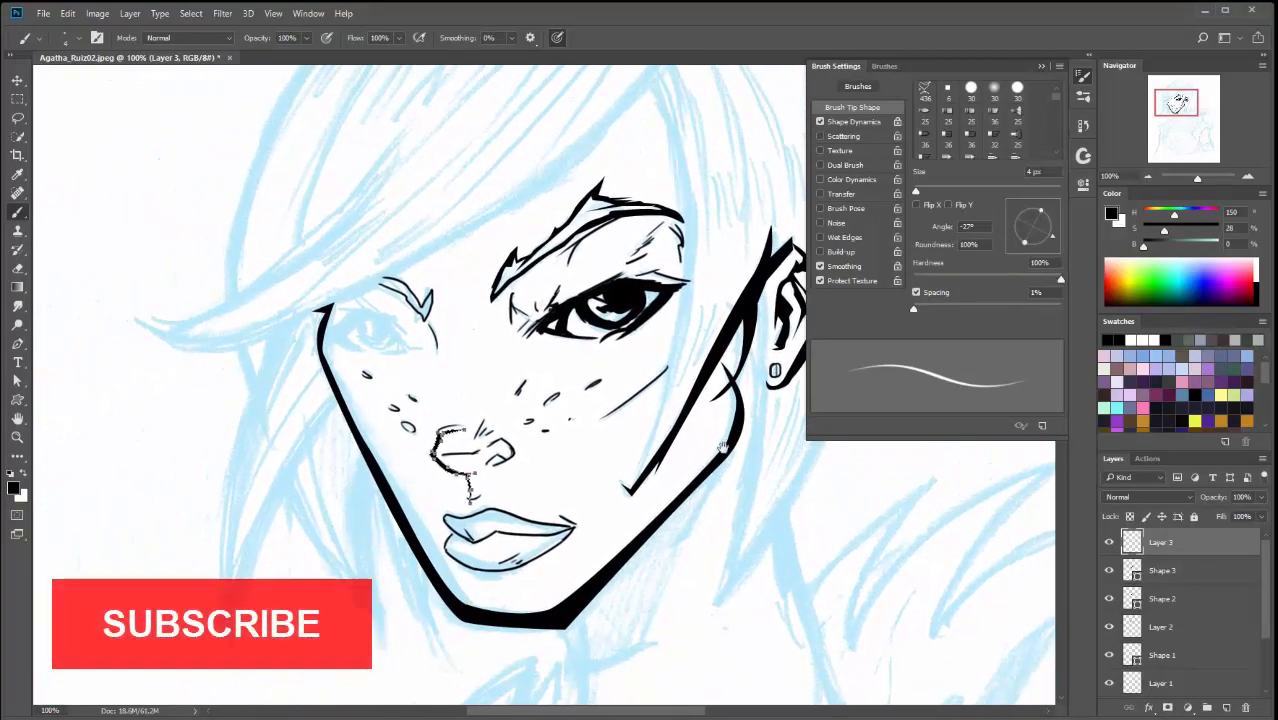